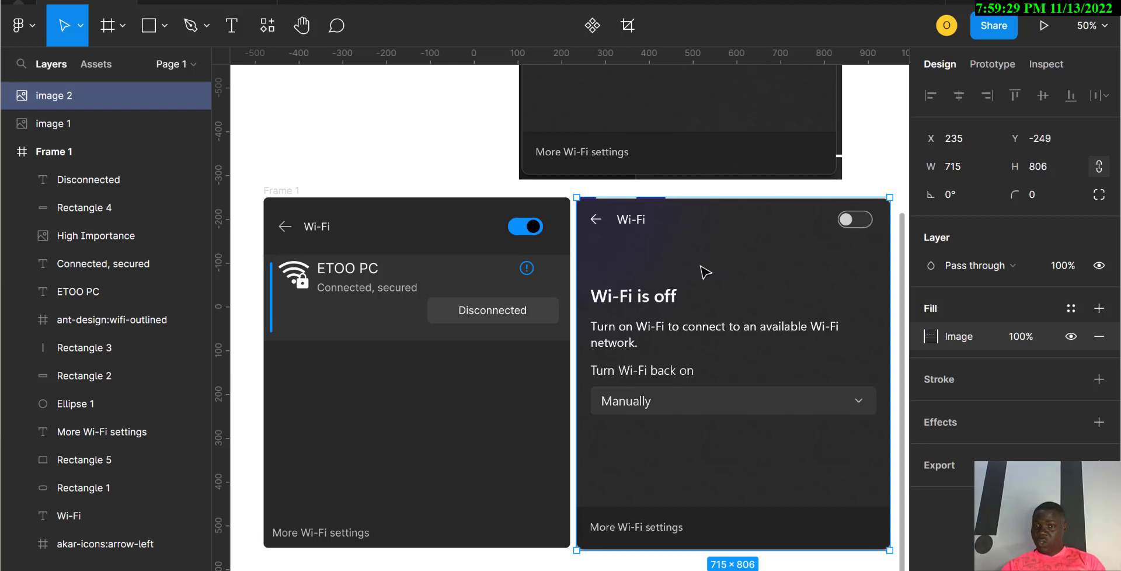
Step: Move the 'Wi-Fi is off' screenshot below the frames and the connected Wi-Fi screenshot beside Frame 1
scroll(730, 329, "down", 5)
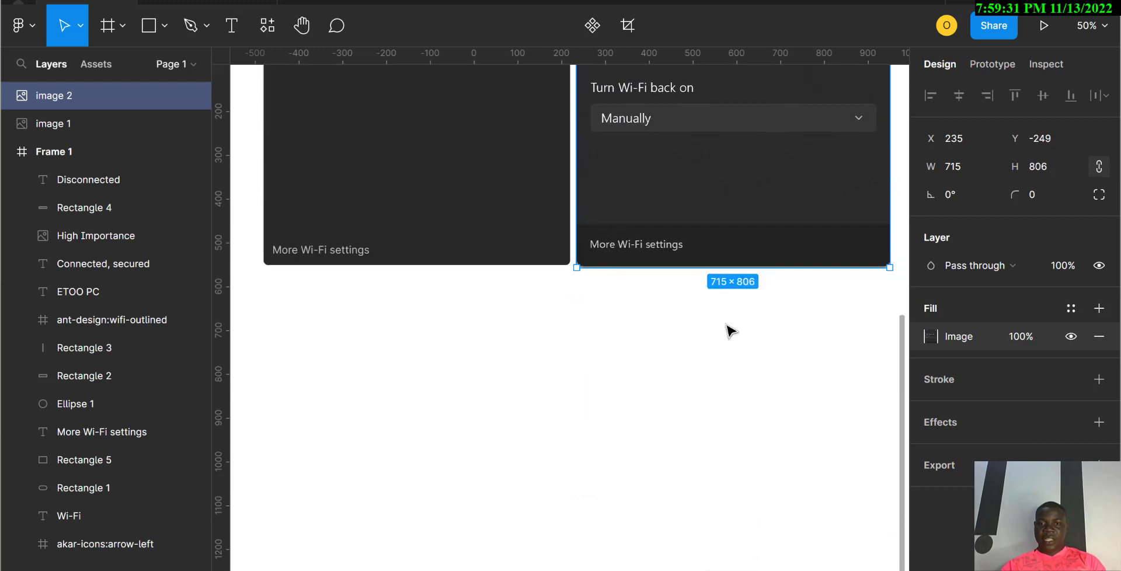
left_click_drag(697, 224, 682, 506)
scroll(679, 508, "up", 6)
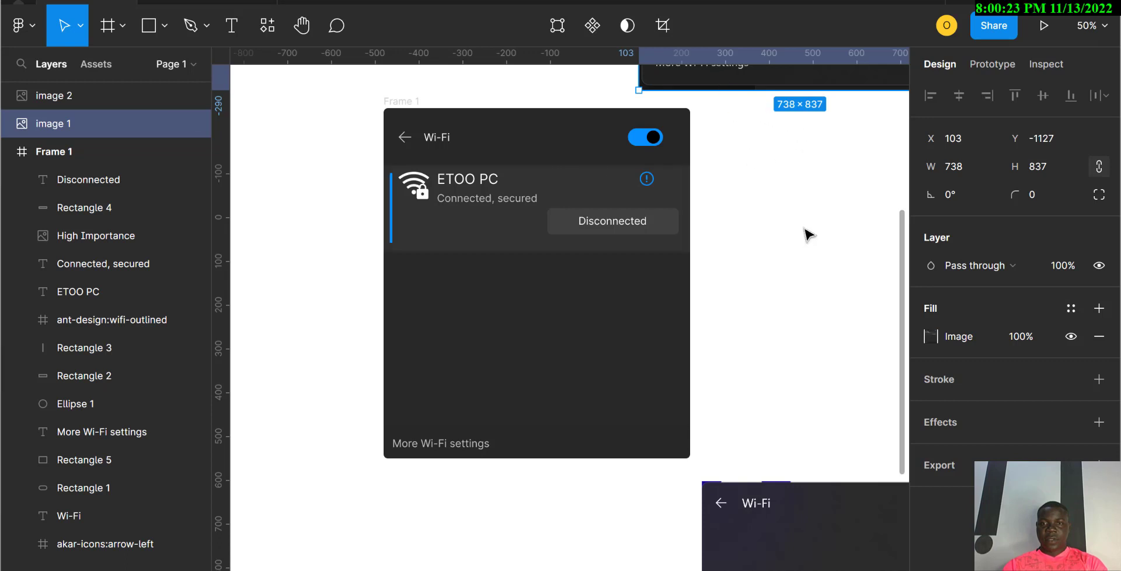
left_click_drag(809, 233, 783, 471)
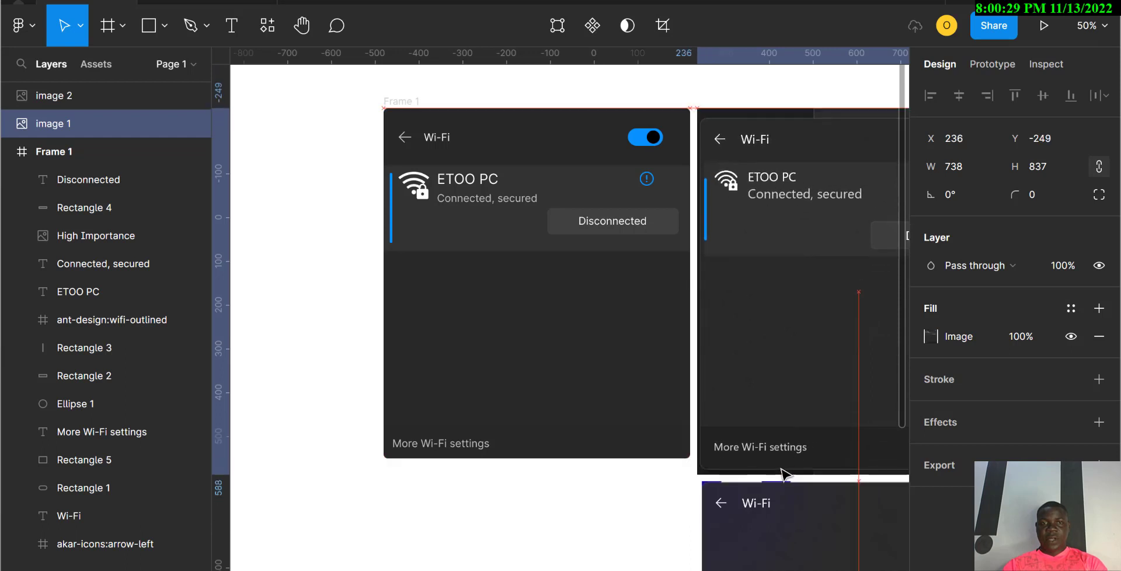
Step: Alt-drag Frame 1 downward to create Frame 2, then make a second copy, Frame 3
left_click(404, 103)
left_click_drag(403, 113, 408, 479)
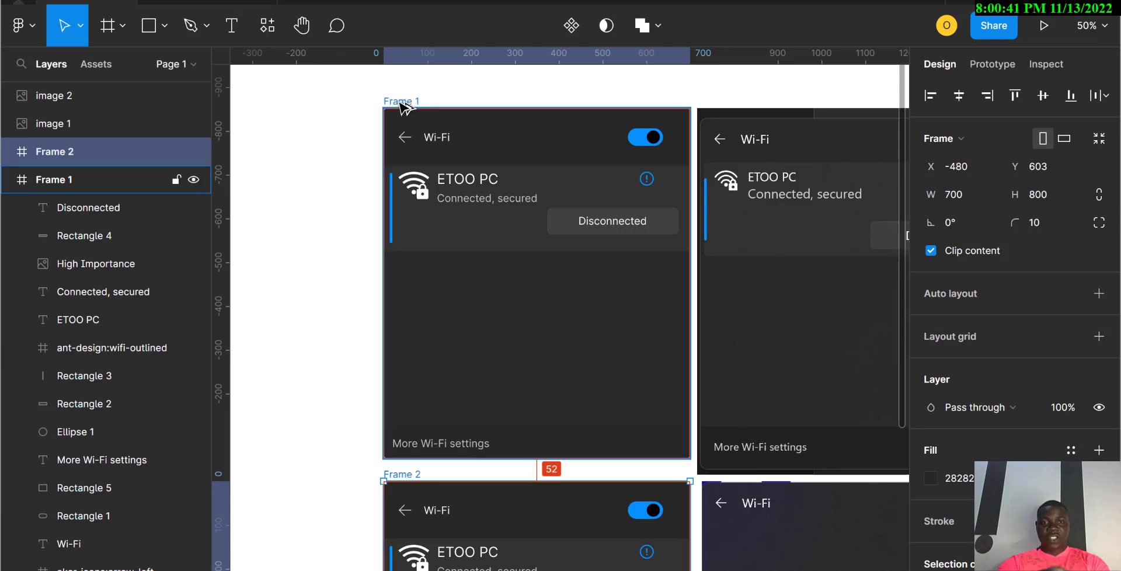
left_click_drag(401, 102, 275, 128)
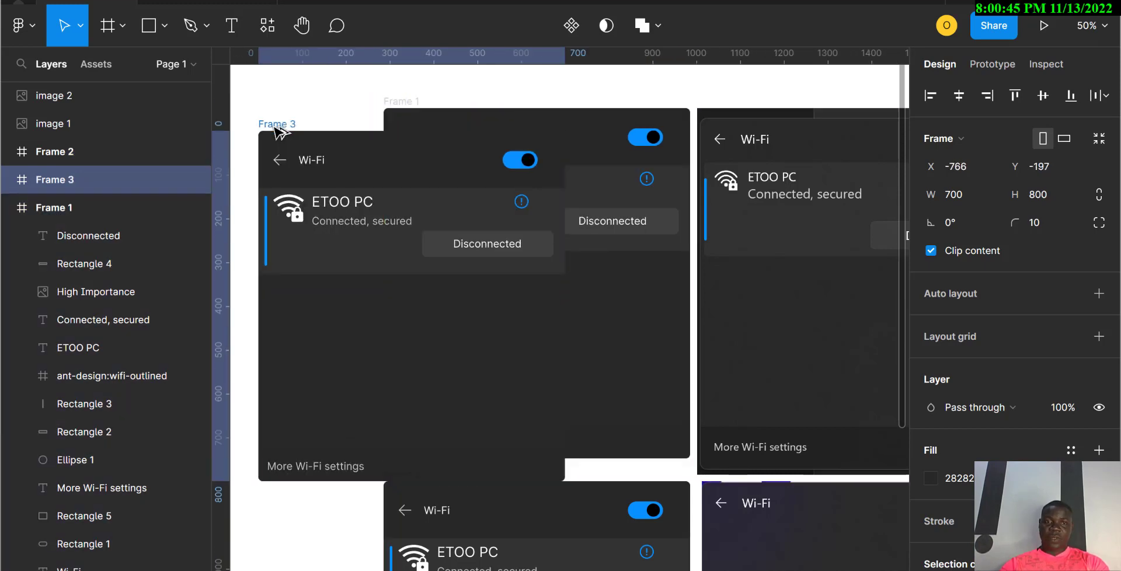
Step: Delete the extra Frame 3 duplicate
key("Delete")
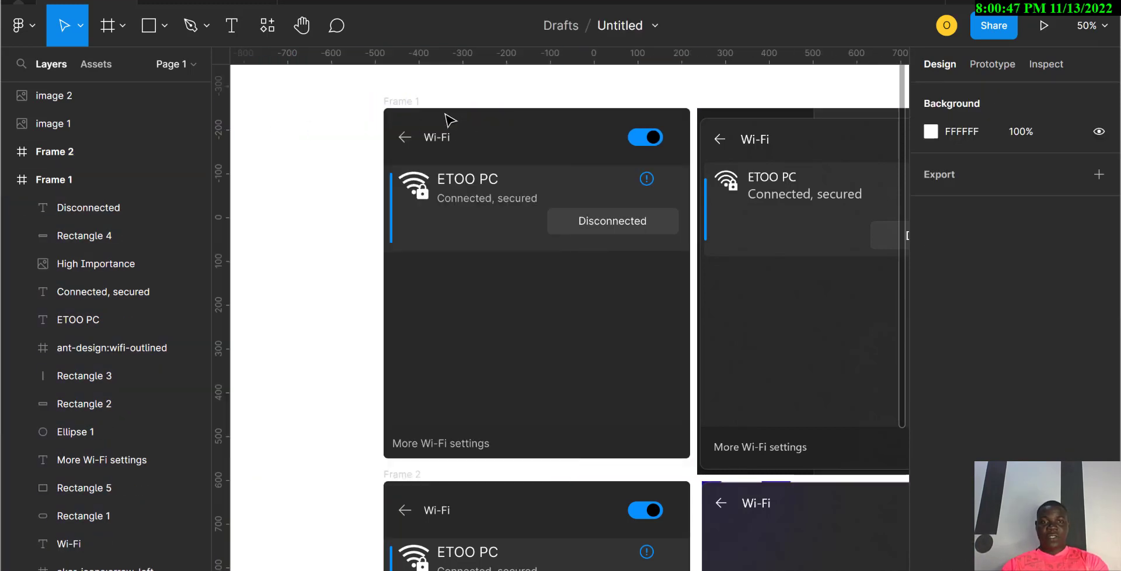
left_click(397, 102)
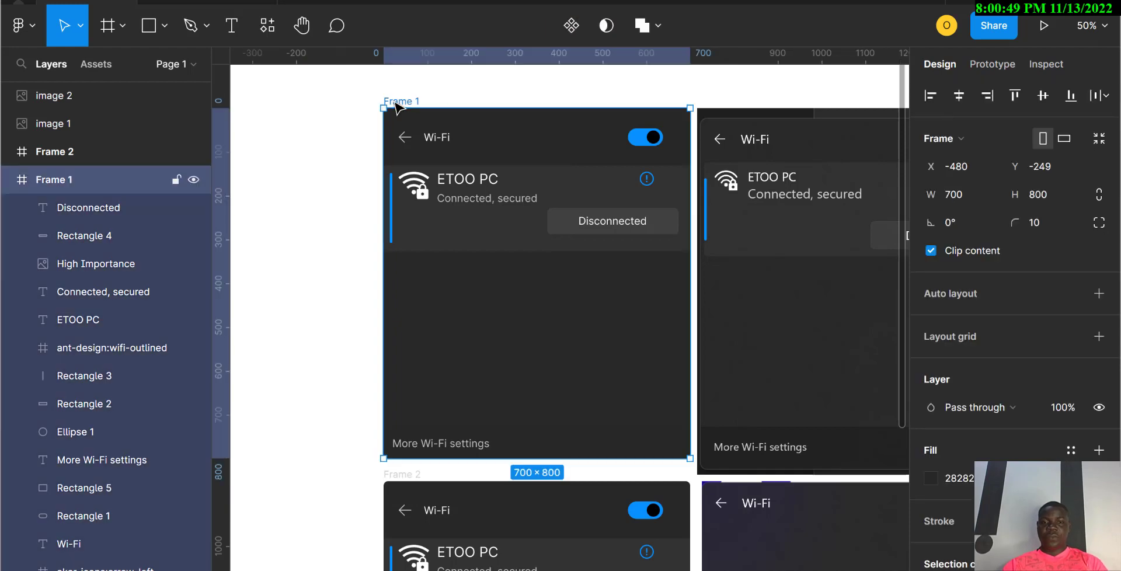
scroll(526, 325, "down", 5)
scroll(526, 325, "right", 3)
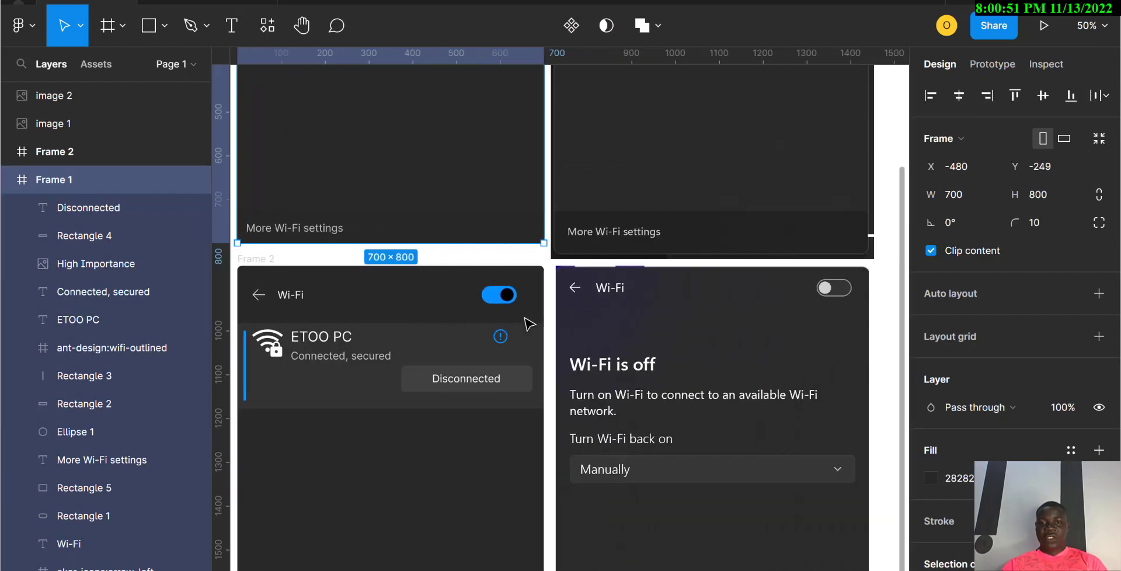
scroll(529, 322, "left", 1)
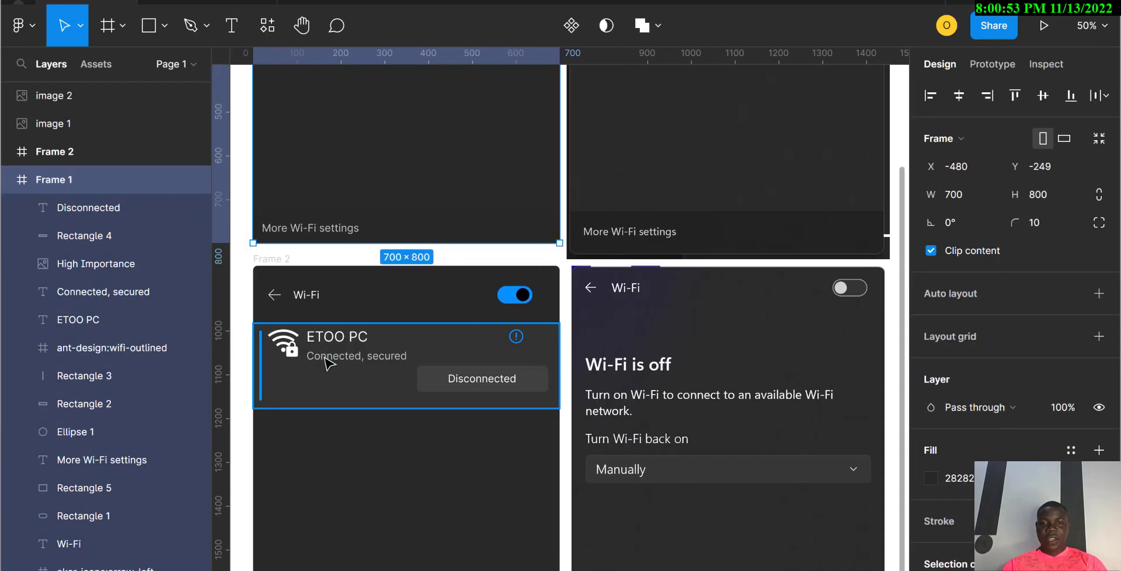
Step: Delete Frame 2's ETOO PC row: name, 'Connected, secured' text, Wi-Fi icon and rectangles
left_click(281, 383)
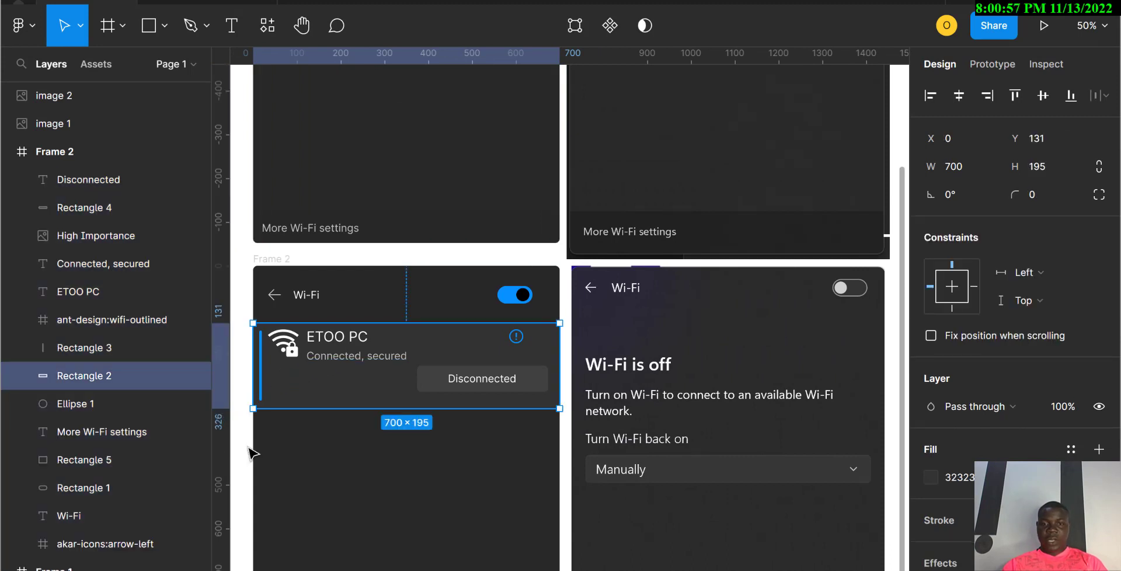
scroll(251, 453, "left", 2)
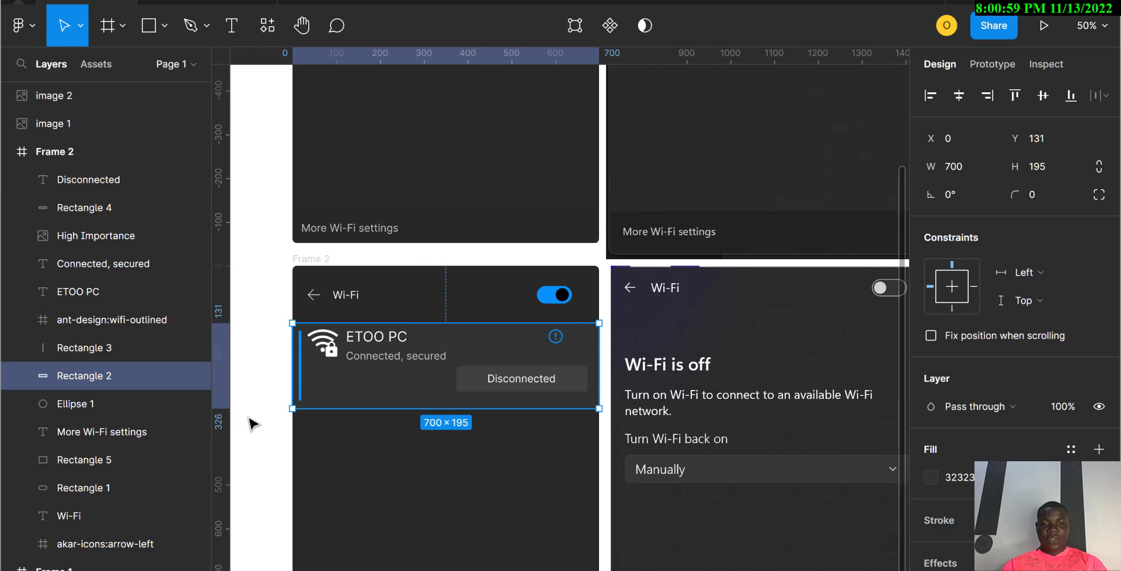
left_click_drag(250, 413, 381, 316)
left_click(446, 479, "shift")
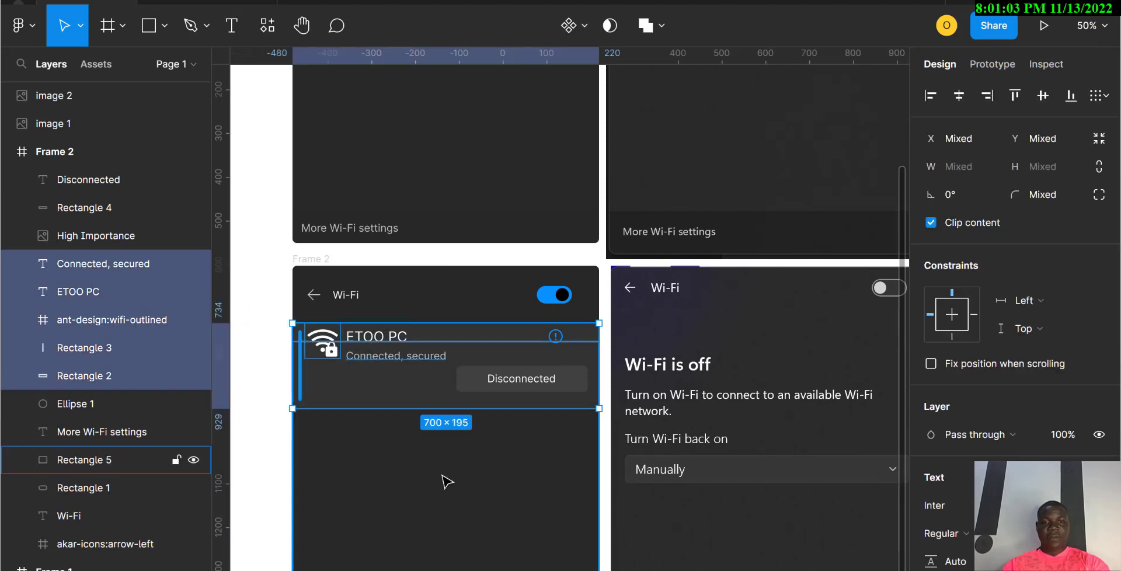
key("Delete")
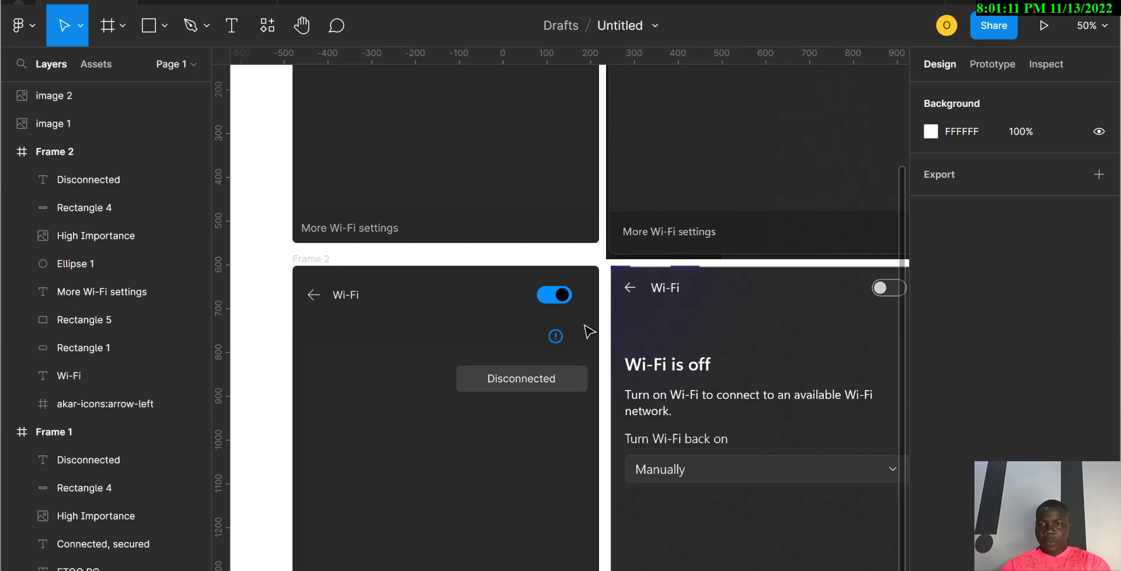
left_click(558, 342)
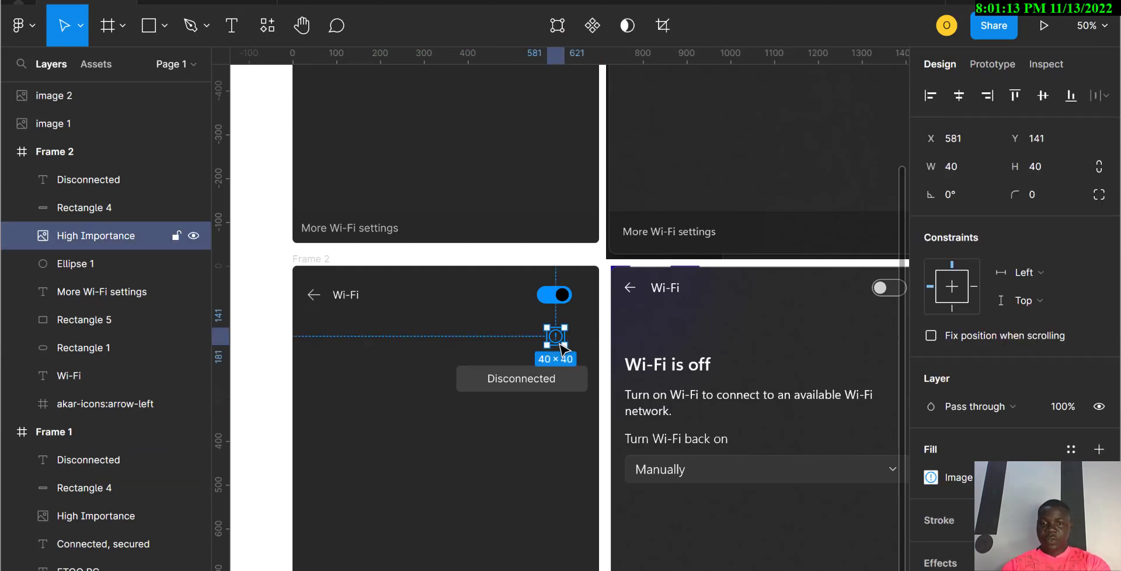
Step: Delete the info icon and the Disconnected label from Frame 2
key("Delete")
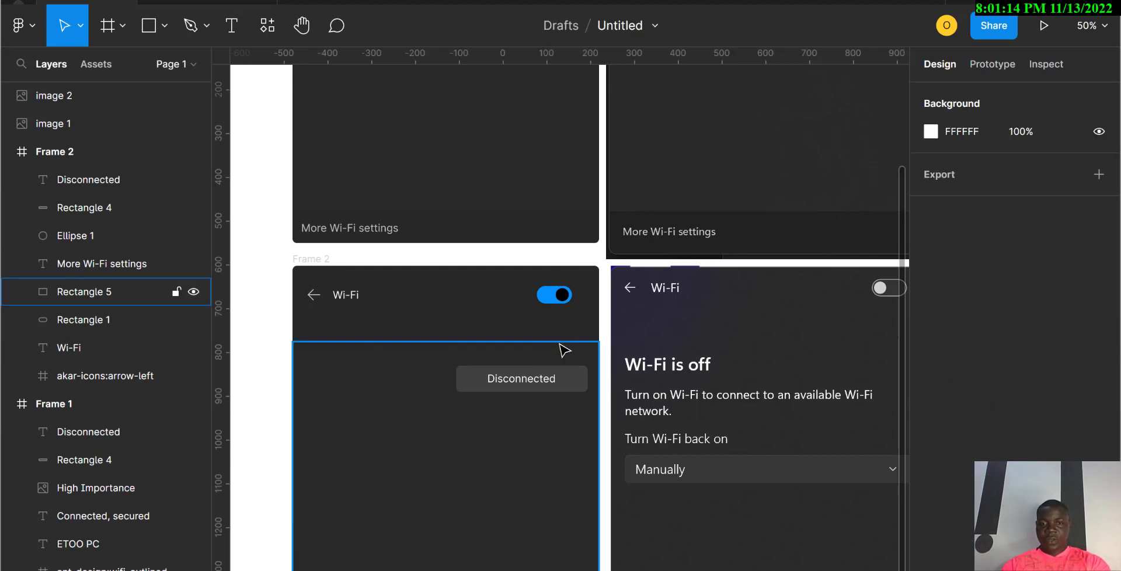
left_click(548, 385)
key("Delete")
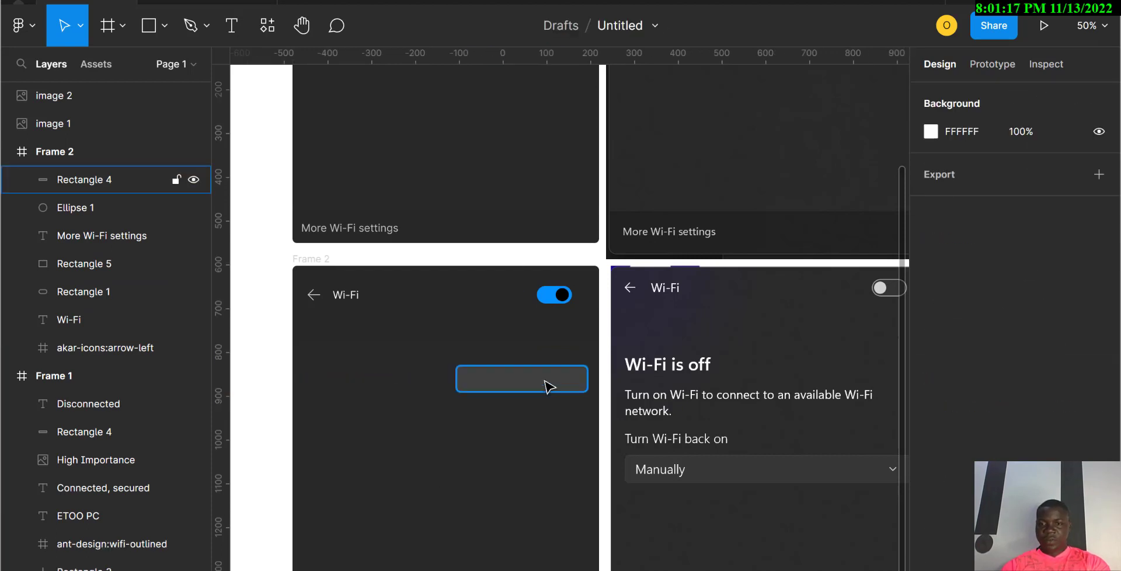
Step: Move the grey bar down to X 200, Y 466, centred in the panel
left_click(549, 387)
left_click_drag(549, 387, 472, 489)
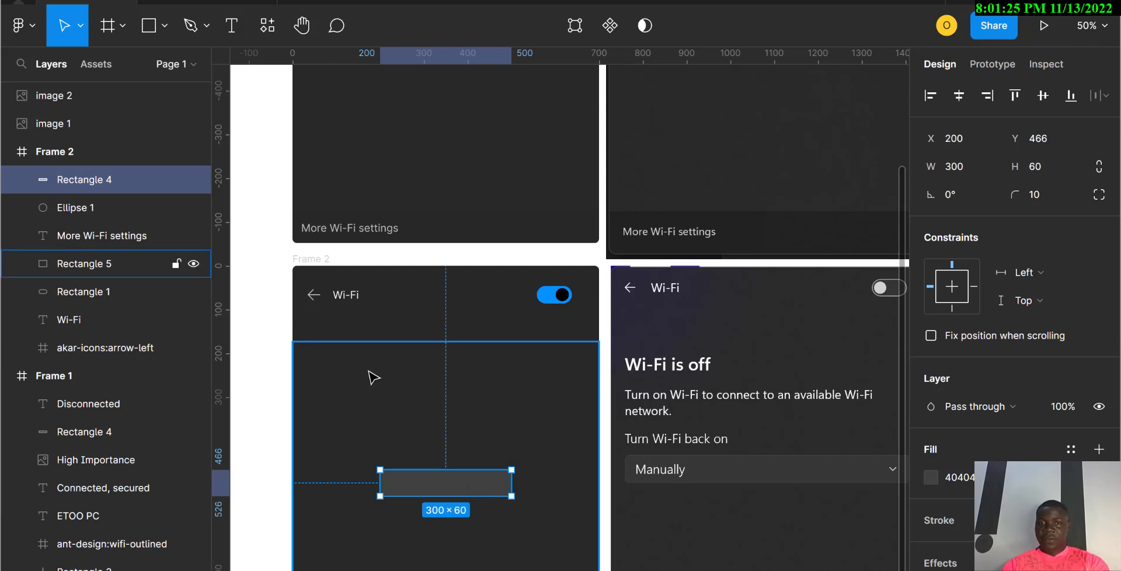
left_click(553, 302)
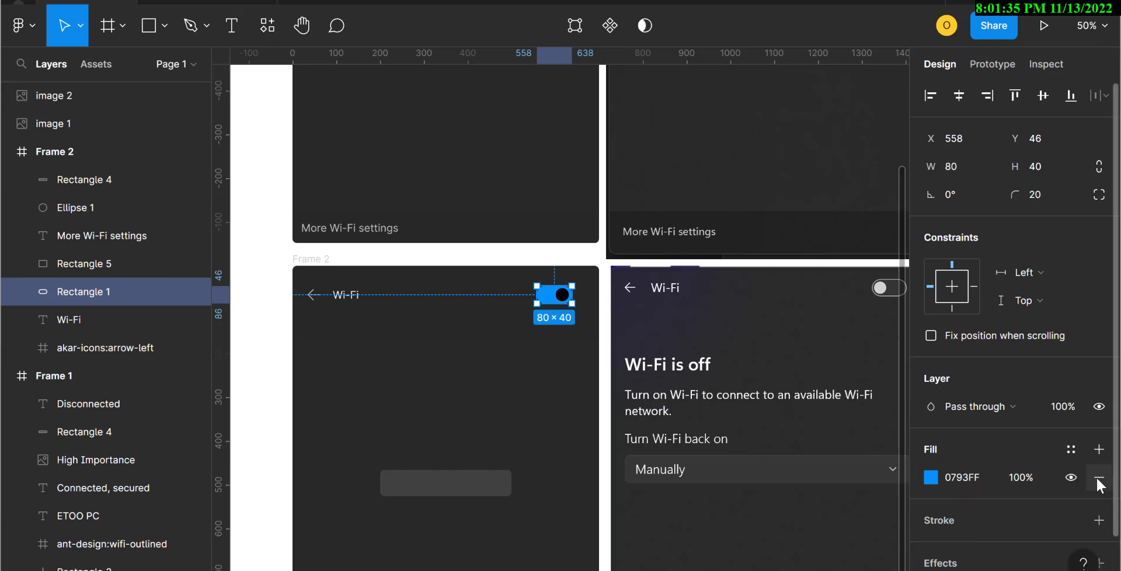
Step: Replace the toggle's blue fill with a 1 px D0D0D0 outside stroke sampled from the reference
left_click(1099, 482)
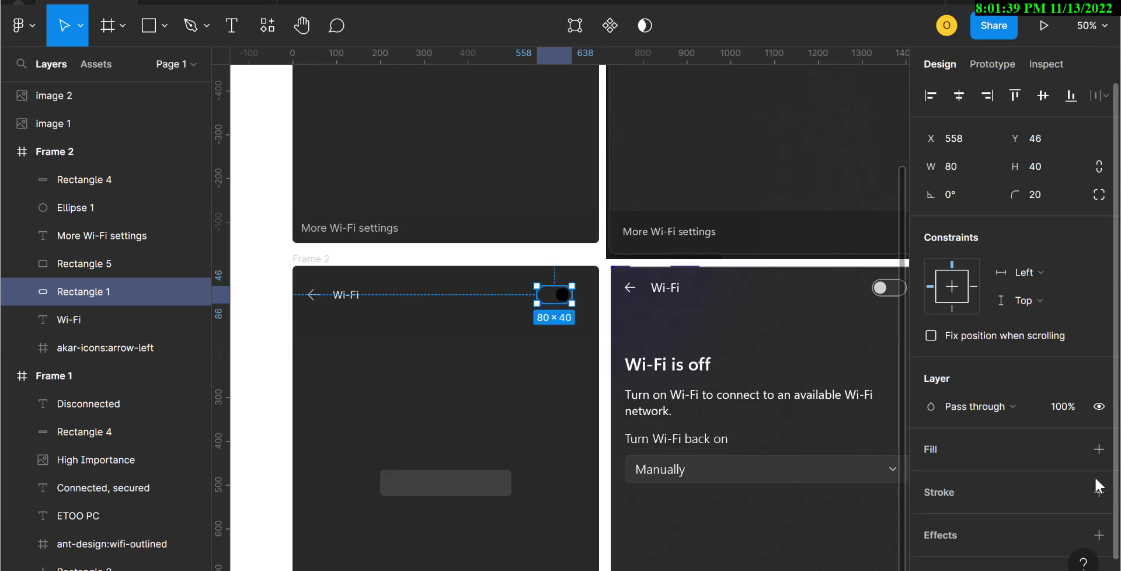
left_click(1100, 493)
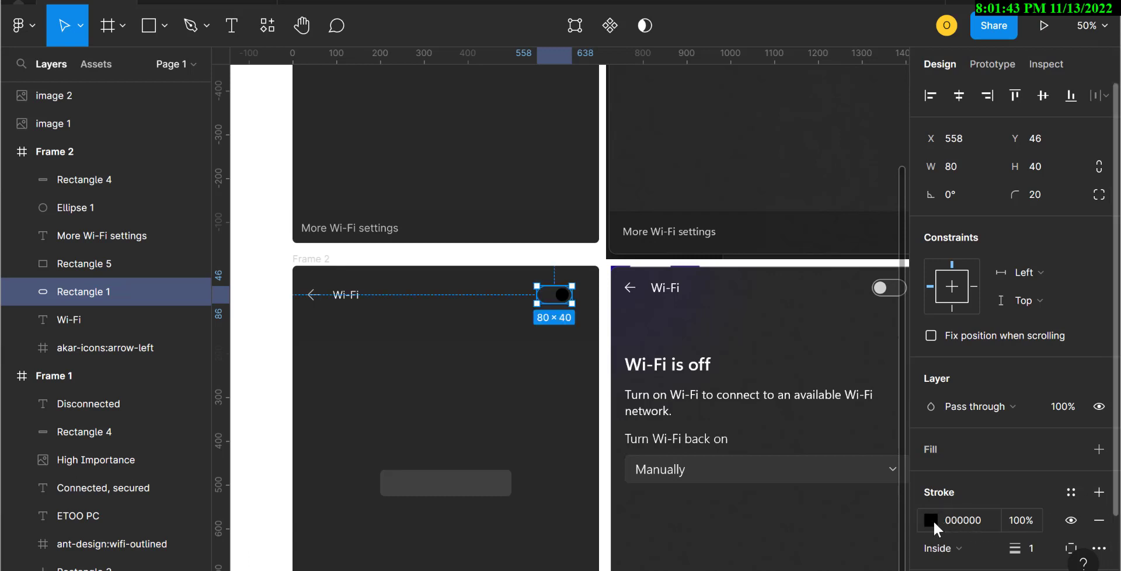
left_click(930, 521)
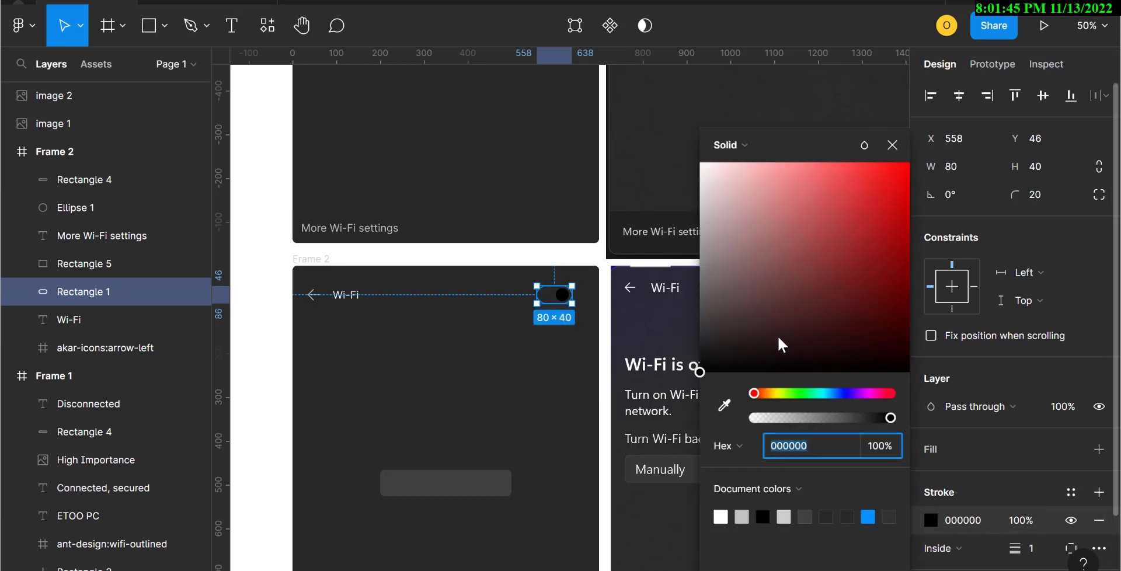
scroll(604, 286, "right", 5)
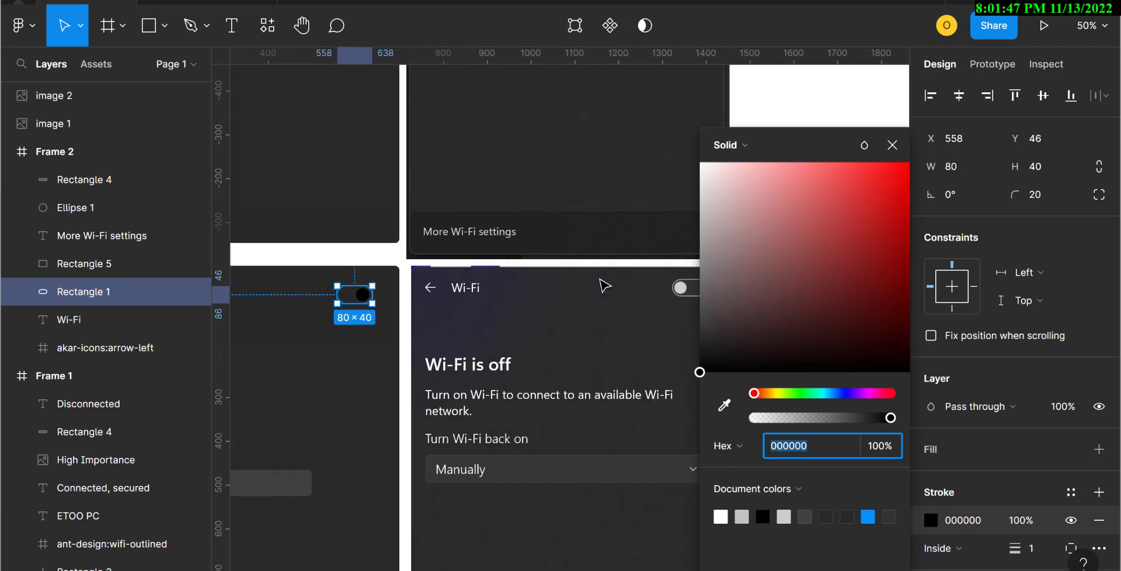
scroll(604, 286, "right", 1)
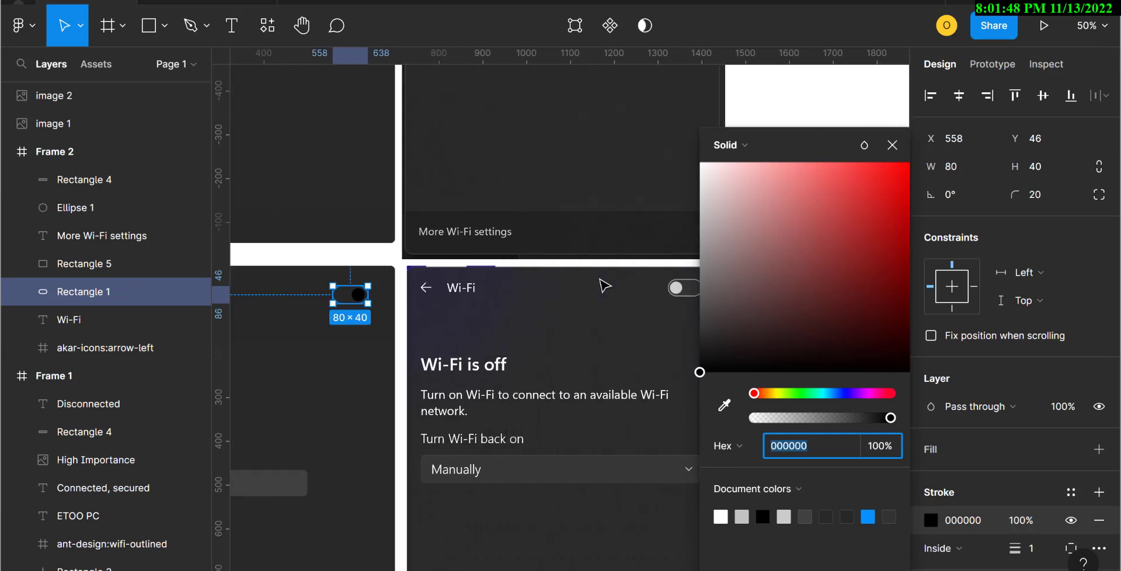
left_click(725, 407)
left_click(676, 285)
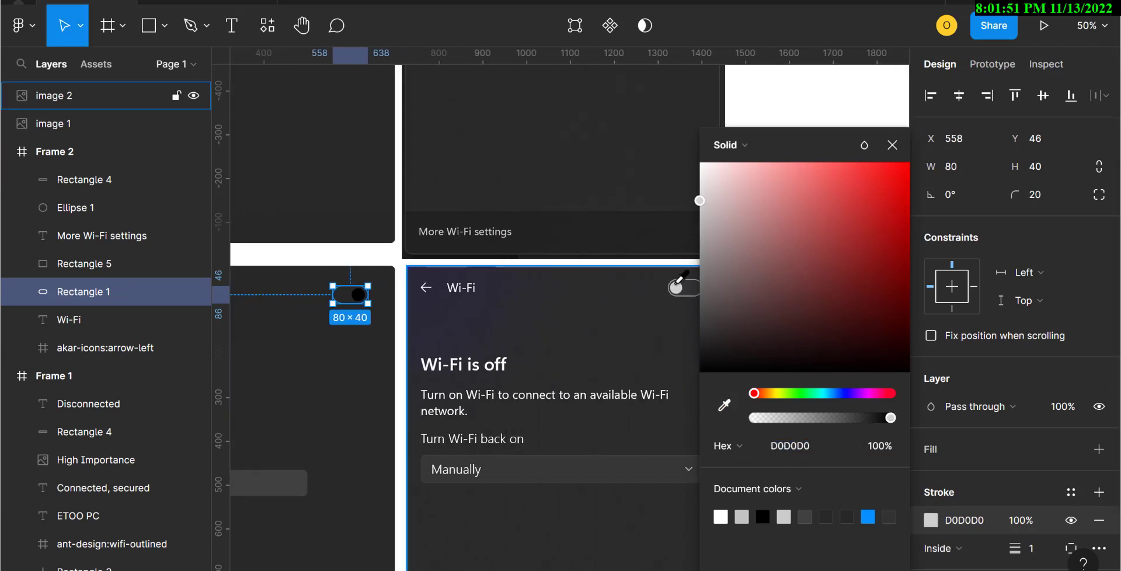
left_click(1045, 556)
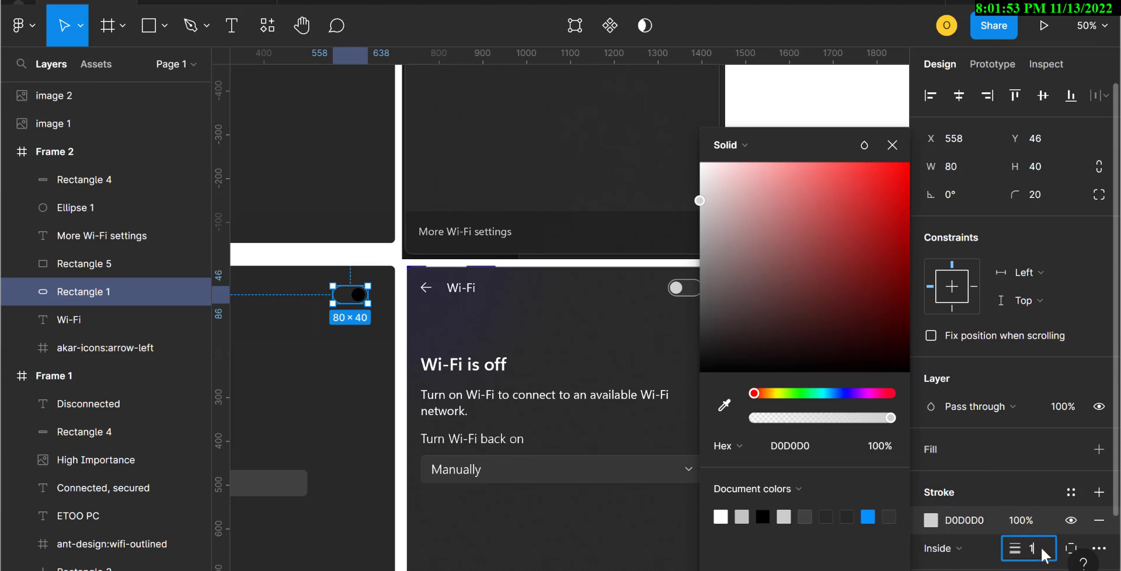
left_click(990, 549)
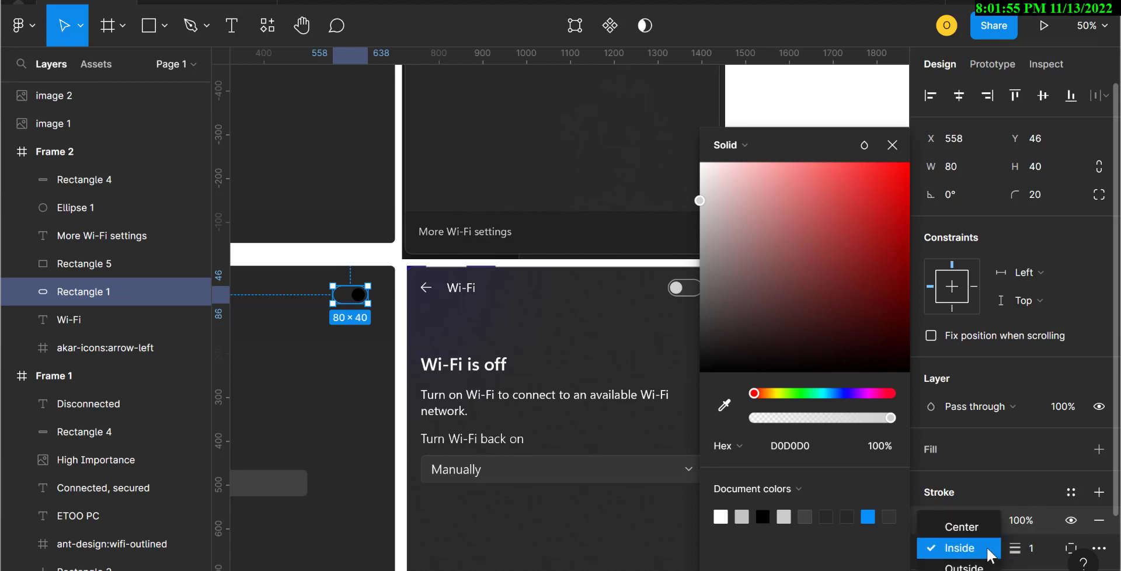
left_click(963, 565)
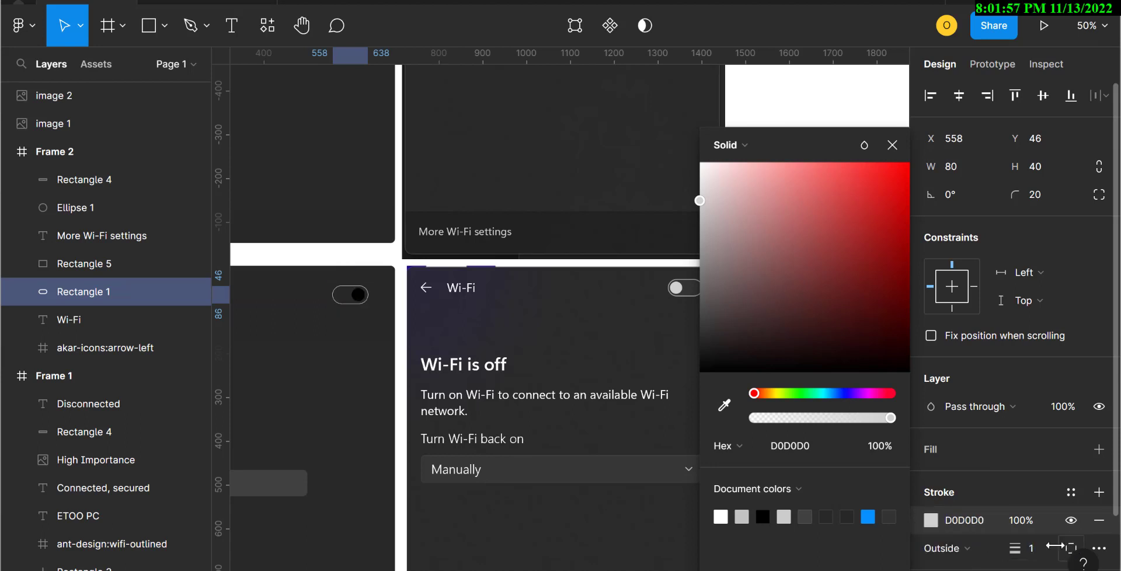
left_click(1045, 555)
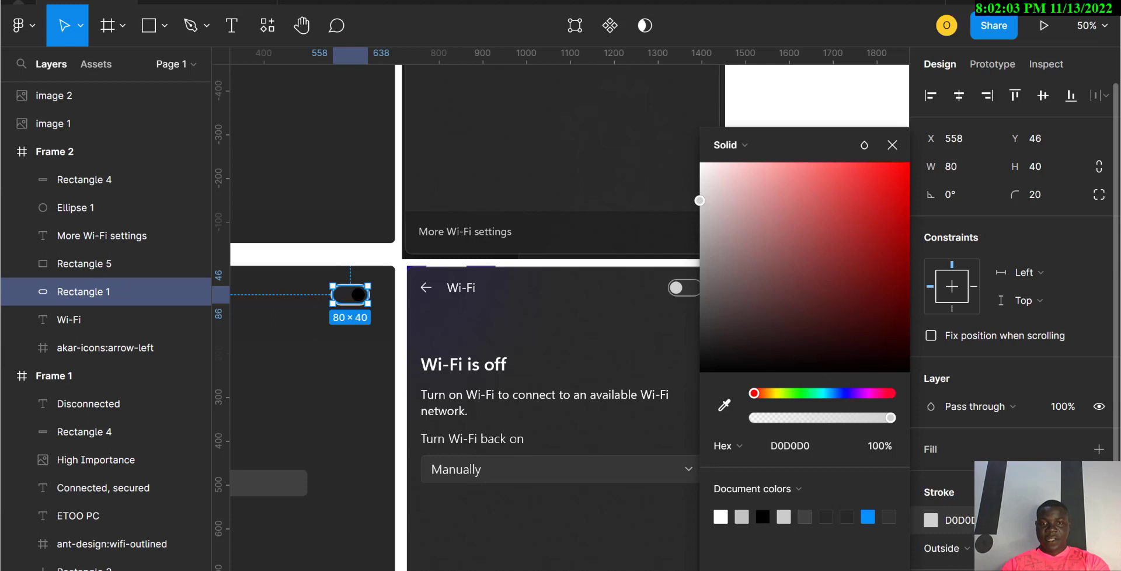
Step: Fill the toggle knob with the reference knob's light grey, D1D1D1
left_click(369, 372)
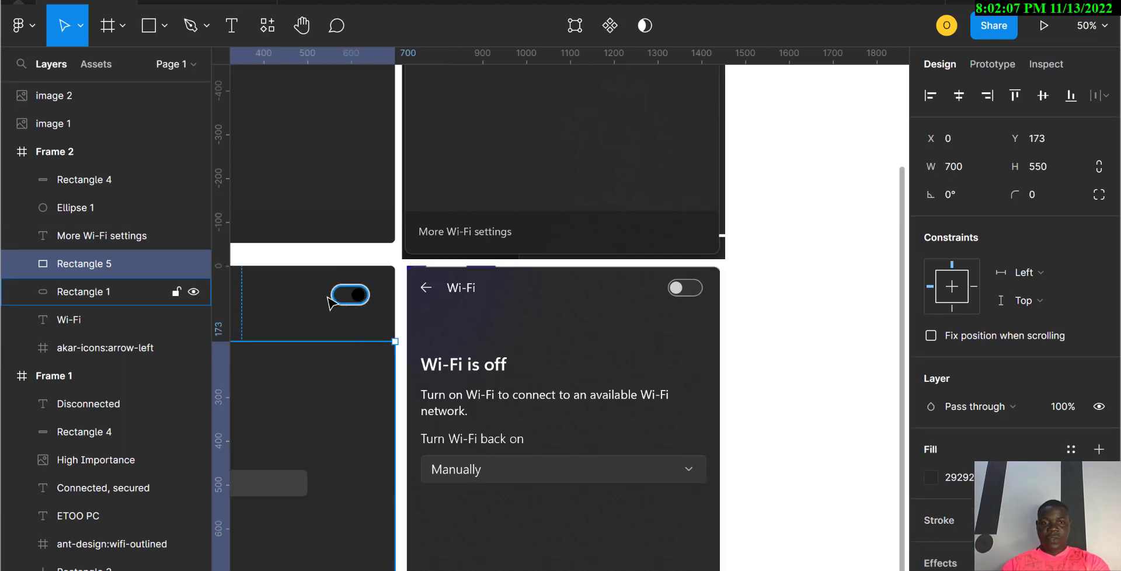
left_click(358, 296)
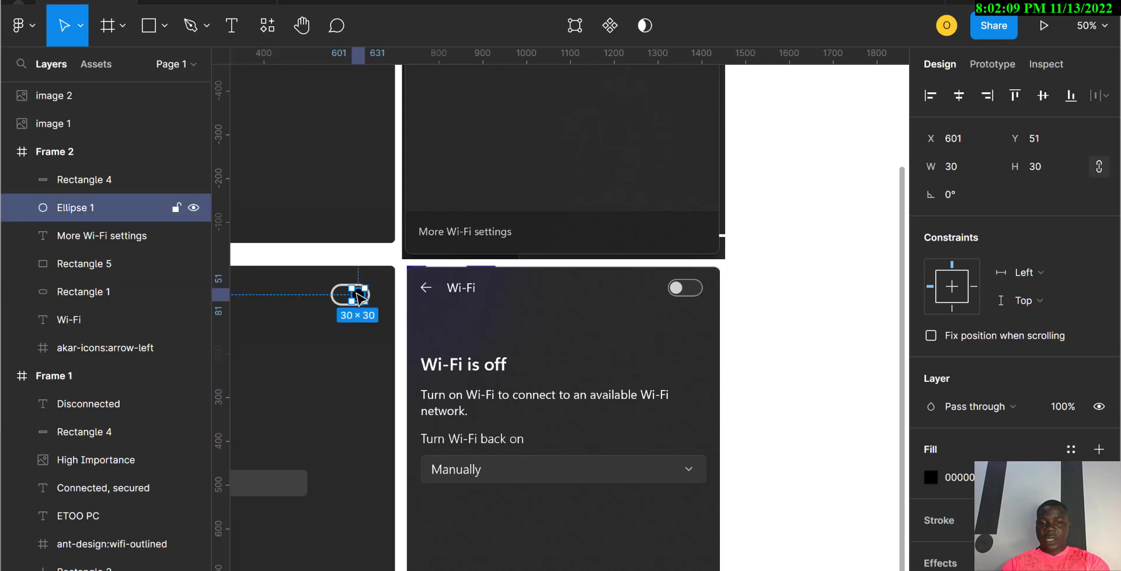
key("i")
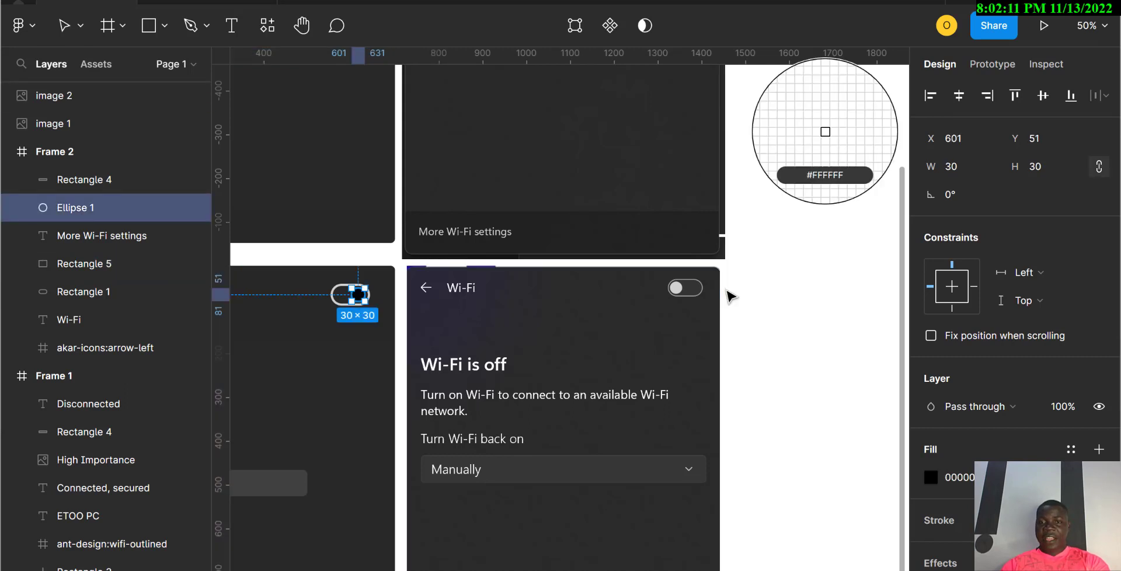
left_click(677, 286)
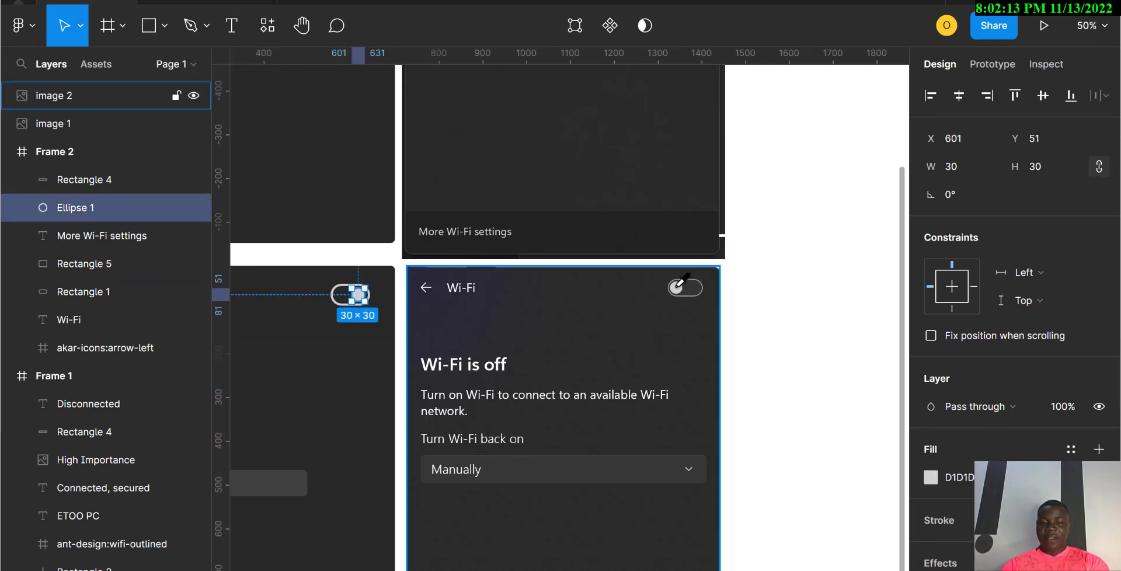
key("Return")
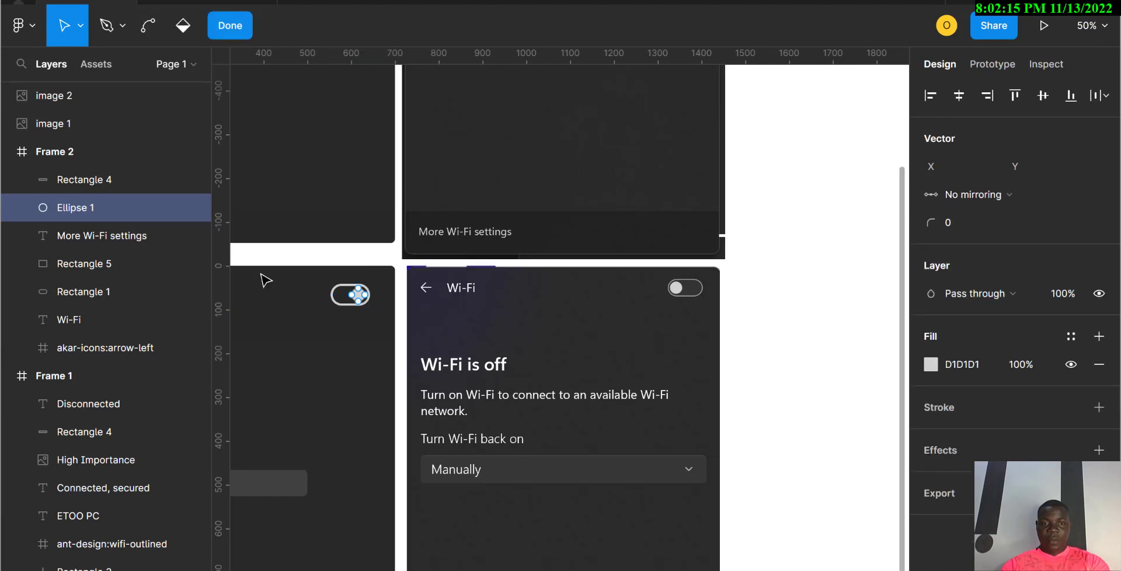
key("Escape")
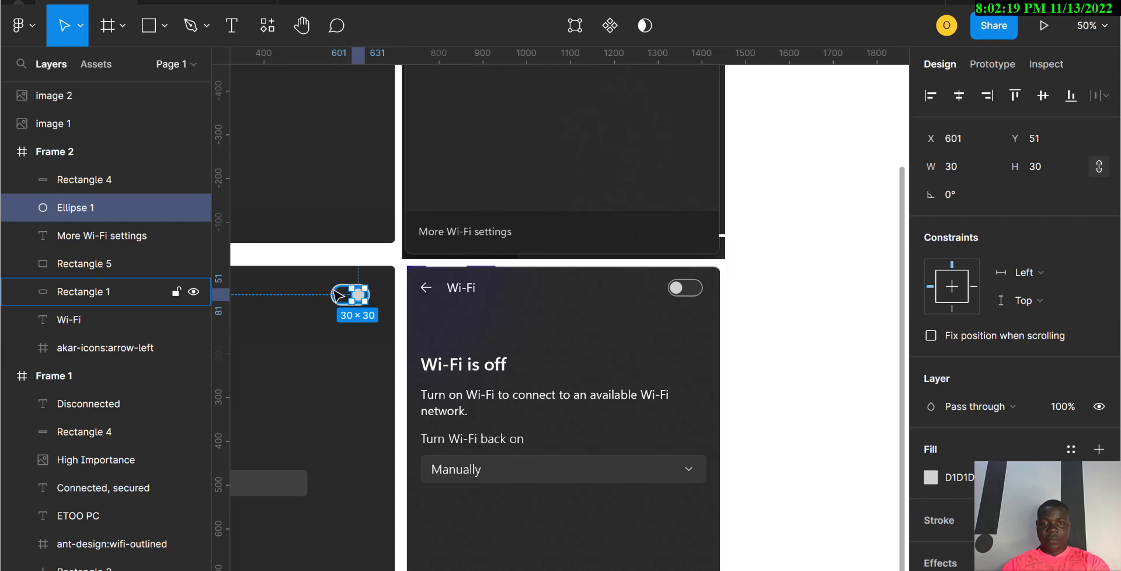
Step: Set the toggle outline's stroke weight to 3
left_click(342, 290)
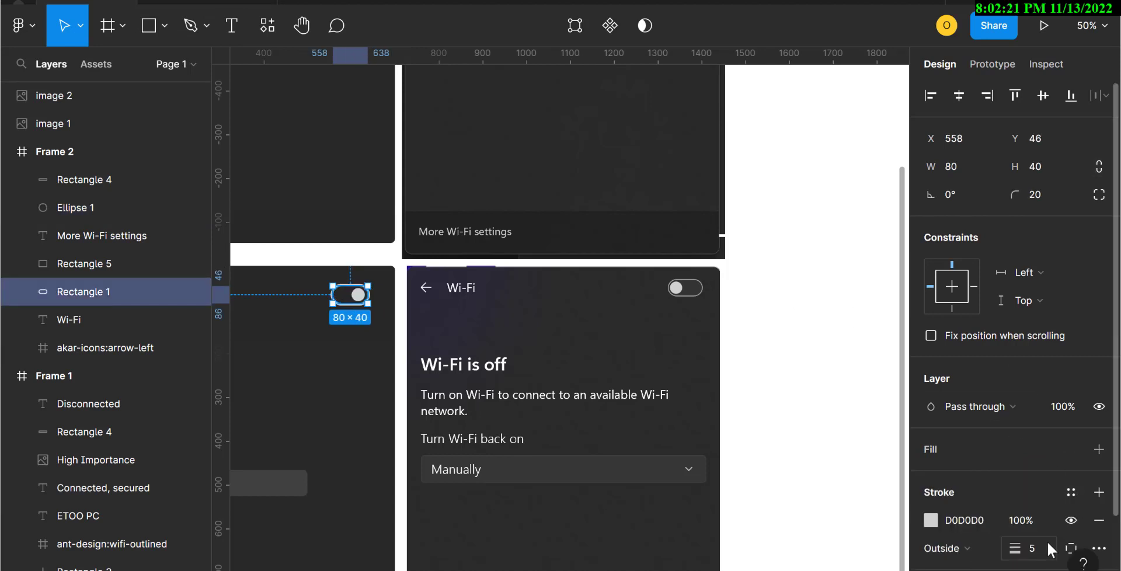
left_click(1032, 549)
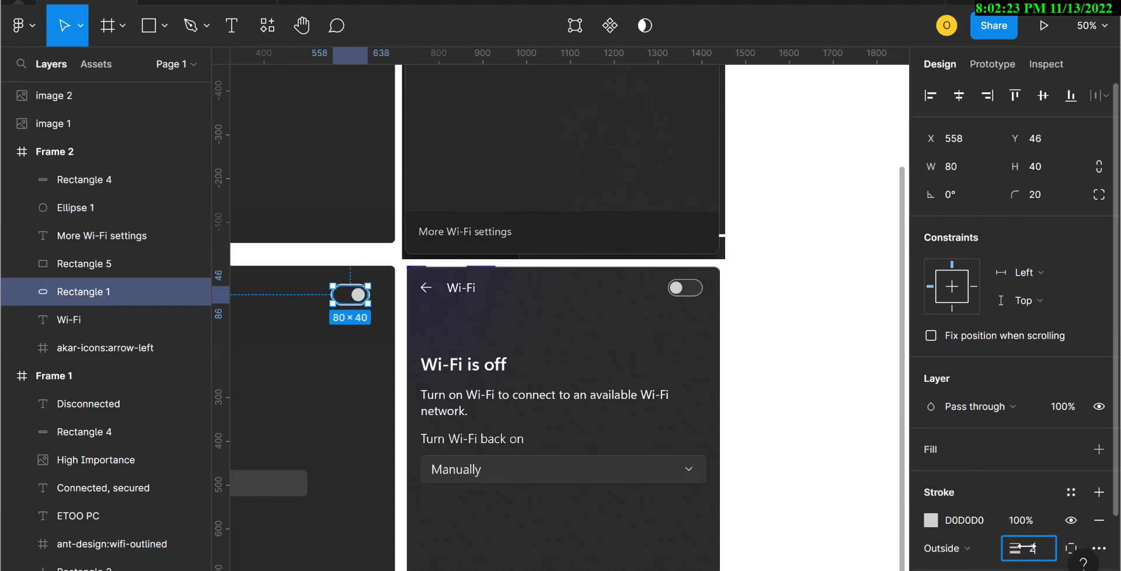
type("2")
key("Return")
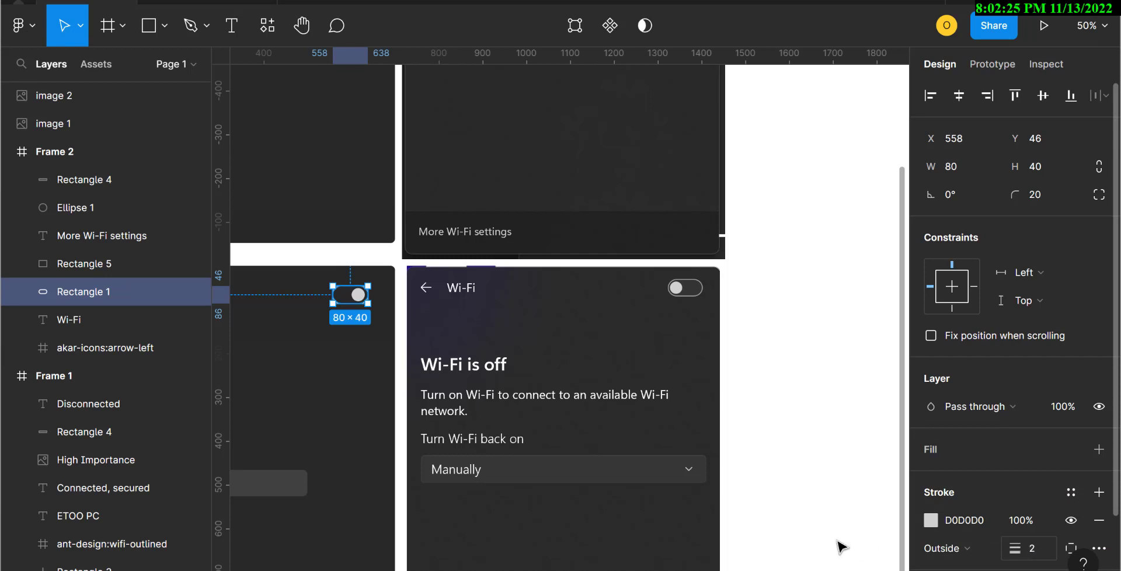
left_click(733, 521)
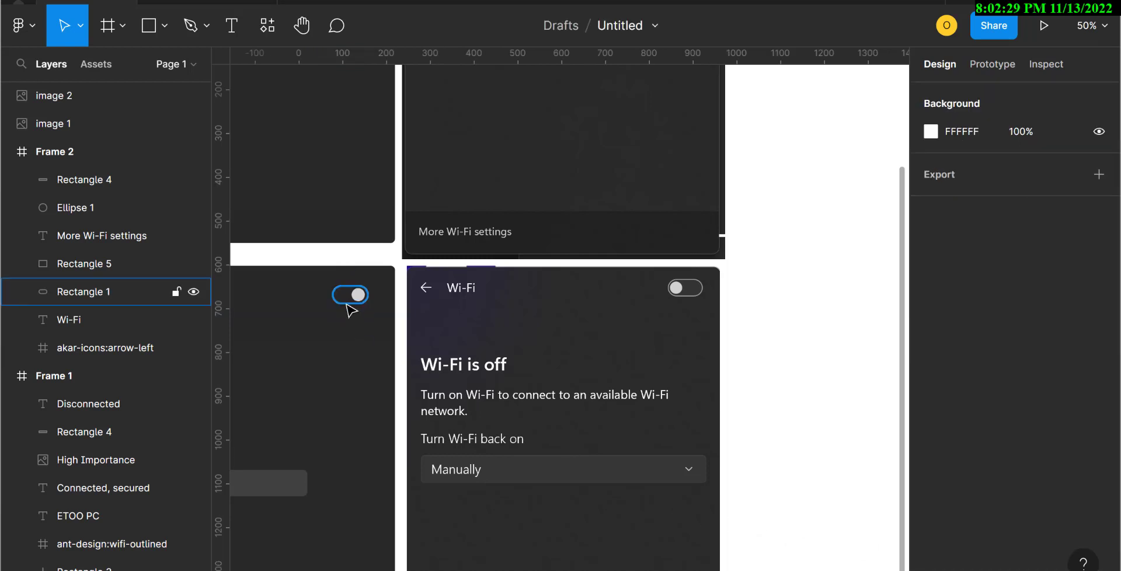
left_click(349, 305)
left_click(1043, 554)
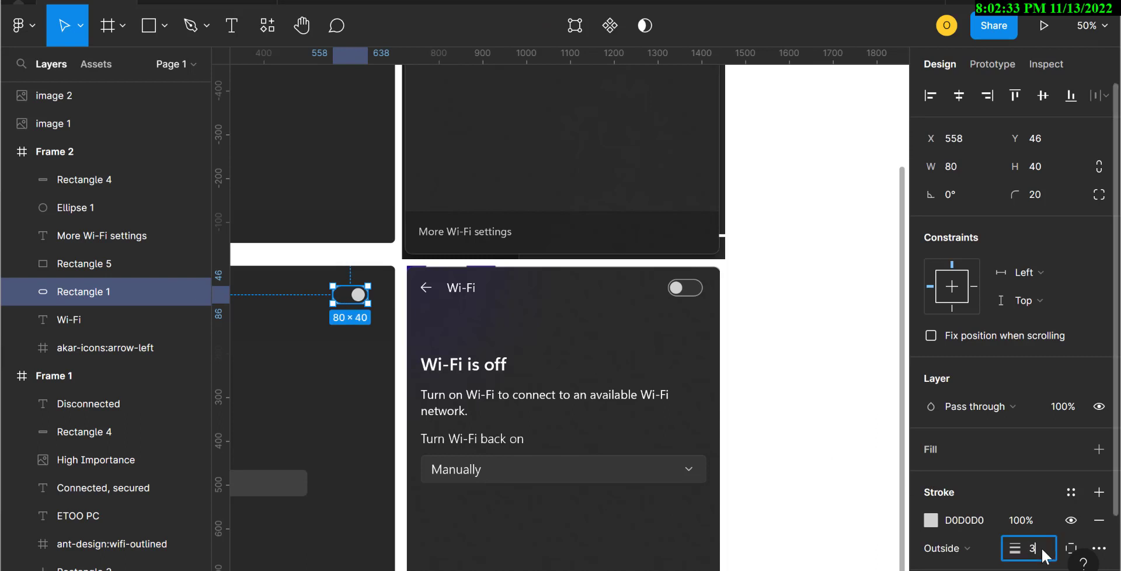
type("3")
key("Return")
left_click(833, 494)
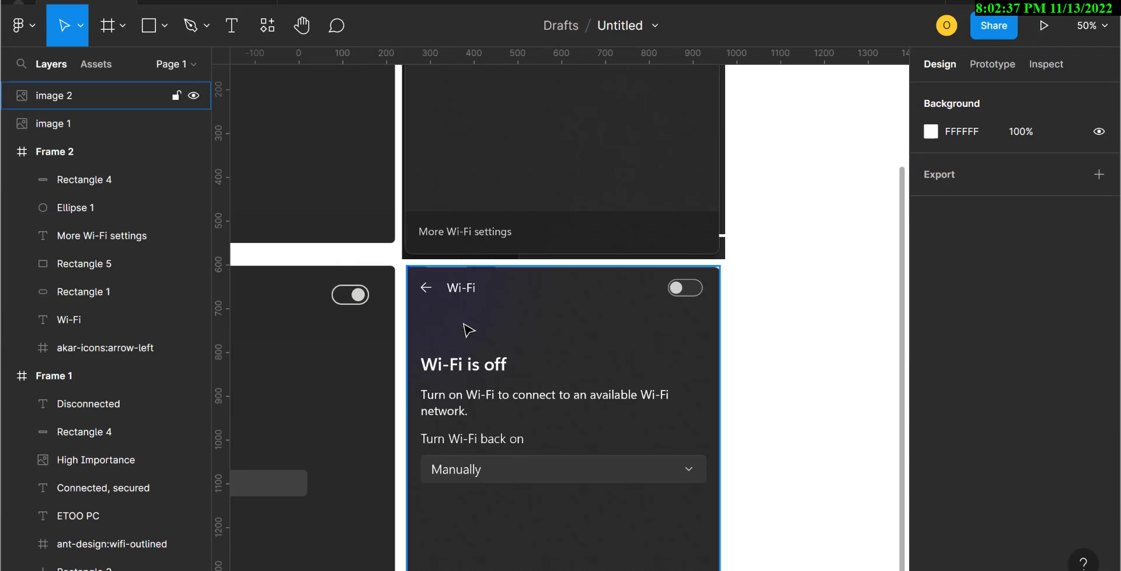
left_click(354, 310)
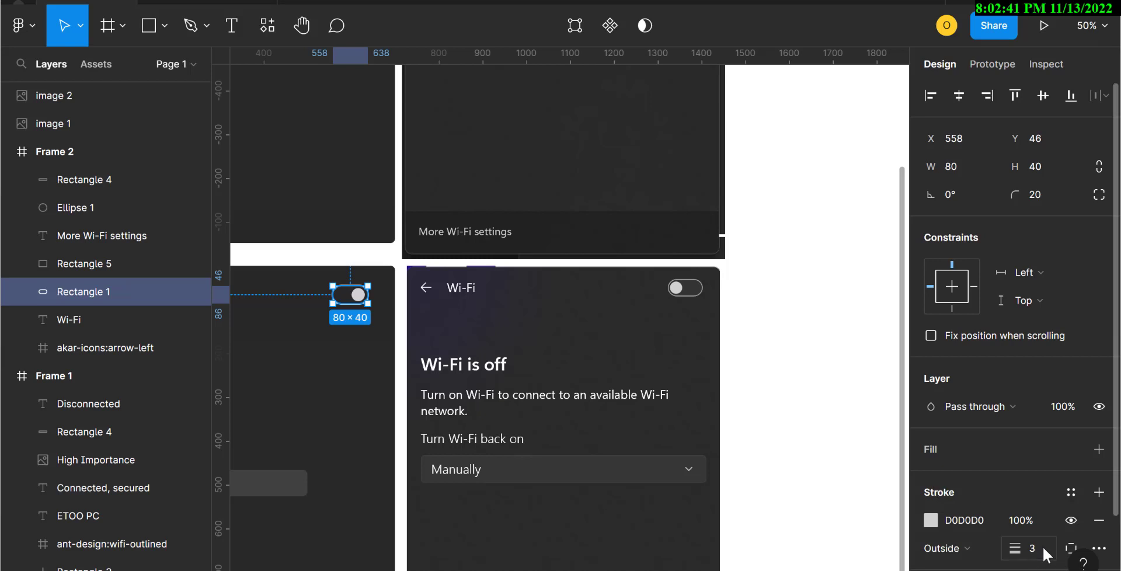
left_click(1024, 549)
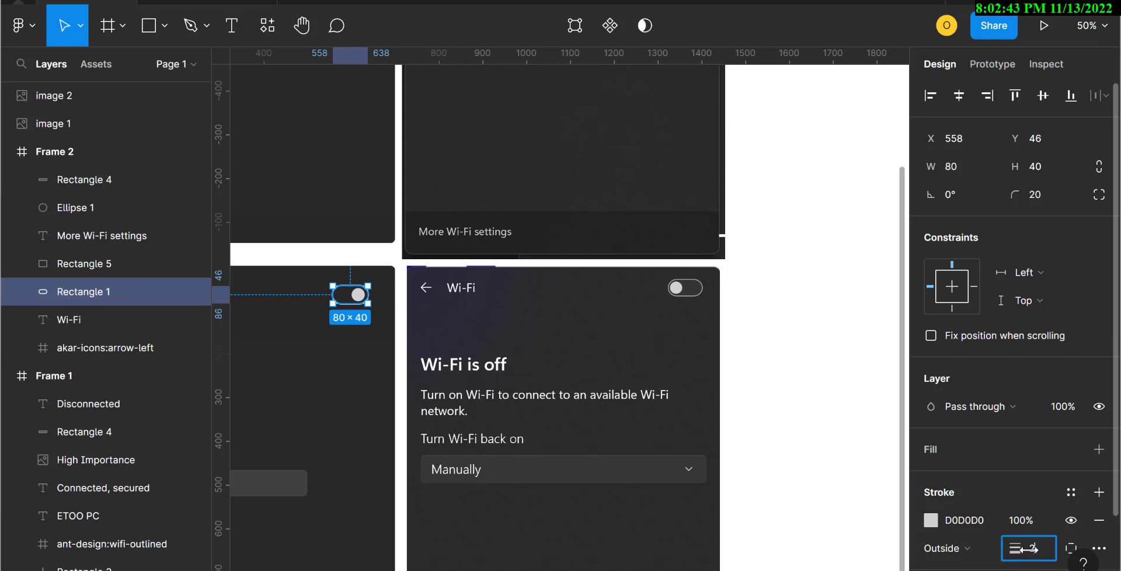
left_click(834, 437)
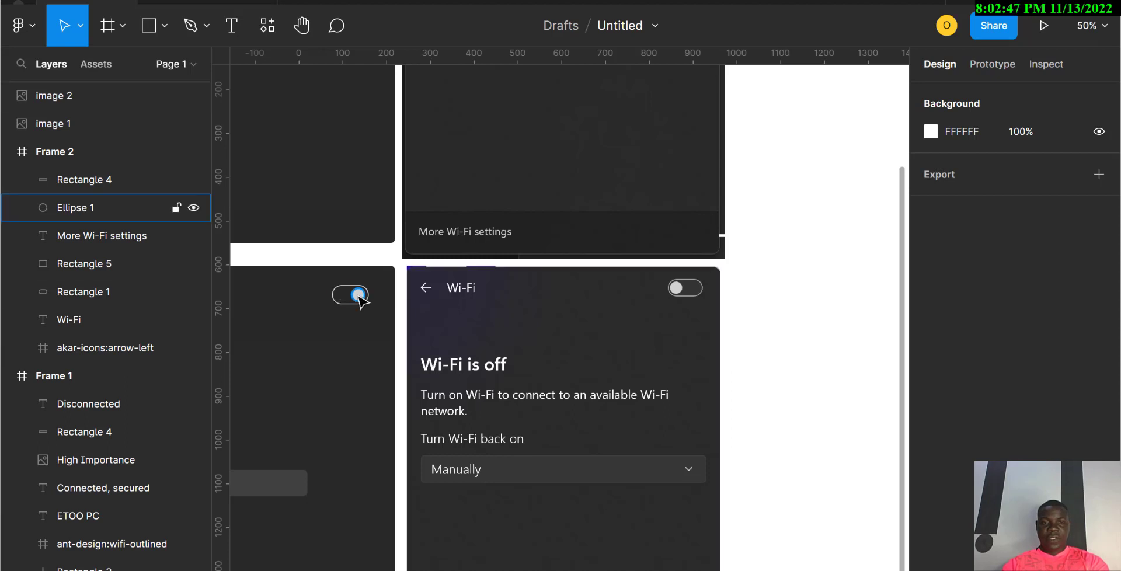
Step: Slide the light grey knob to the track's left end at X 564
left_click_drag(359, 296, 345, 297)
left_click(797, 418)
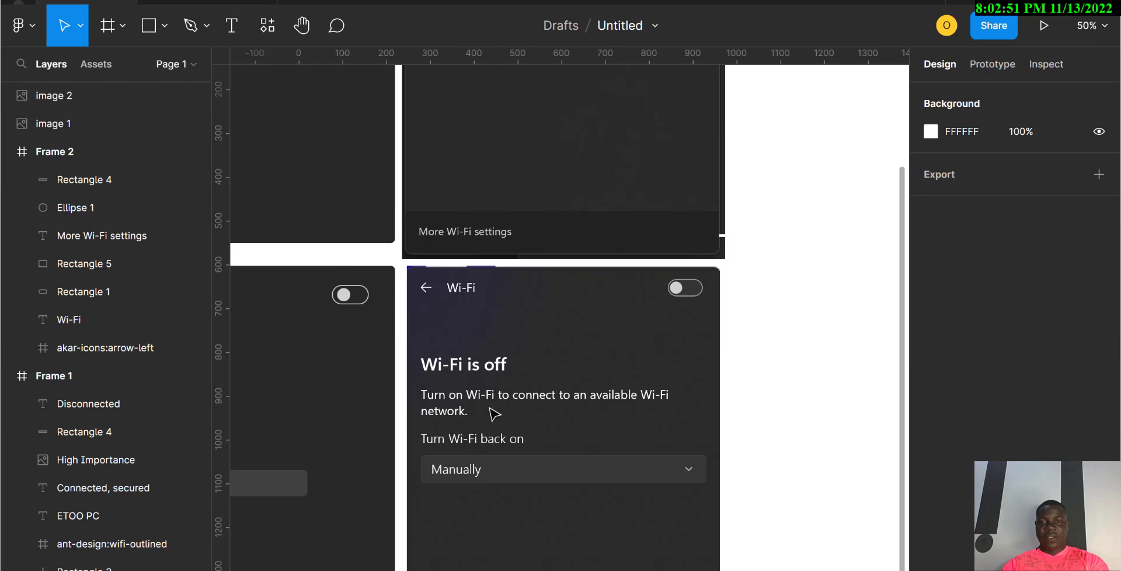
left_click(345, 295)
left_click_drag(349, 296, 349, 296)
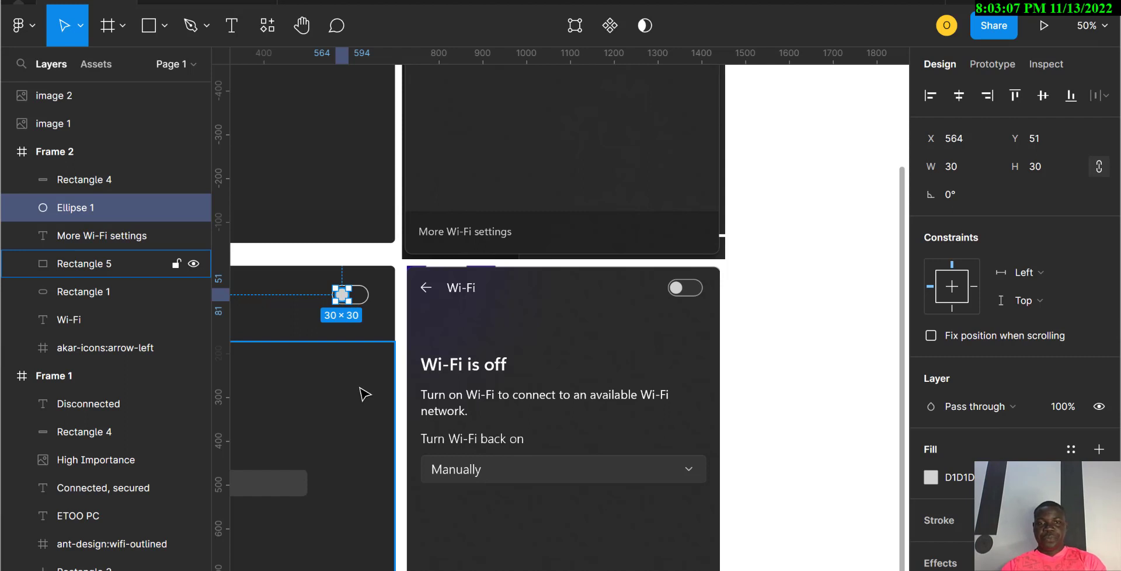
scroll(365, 395, "left", 5)
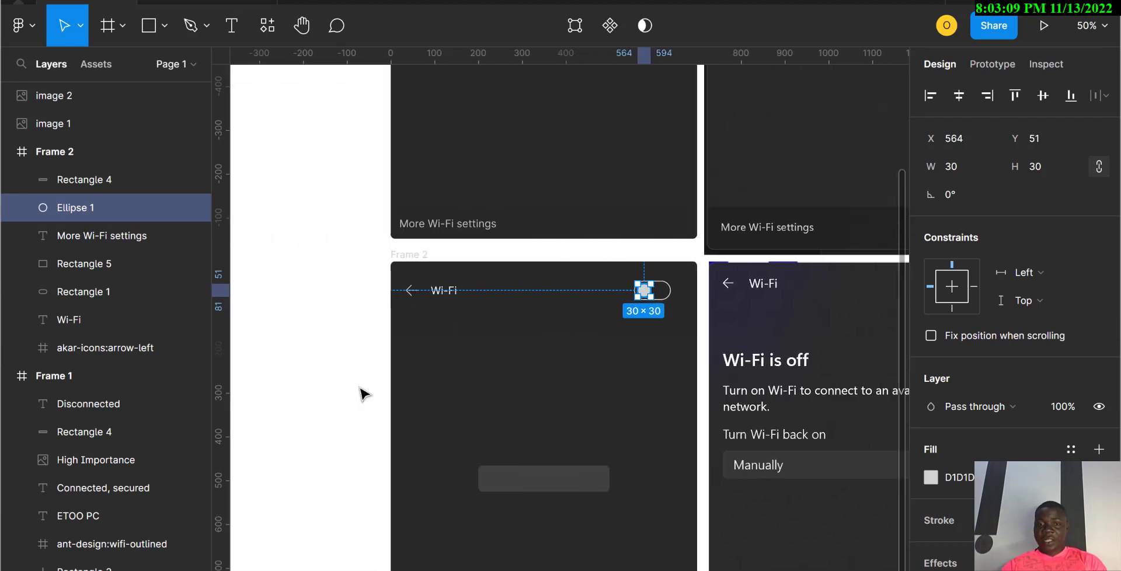
Step: Widen the grey dropdown bar to 700 and move it toward the panel's left edge
left_click(522, 489)
left_click(428, 413)
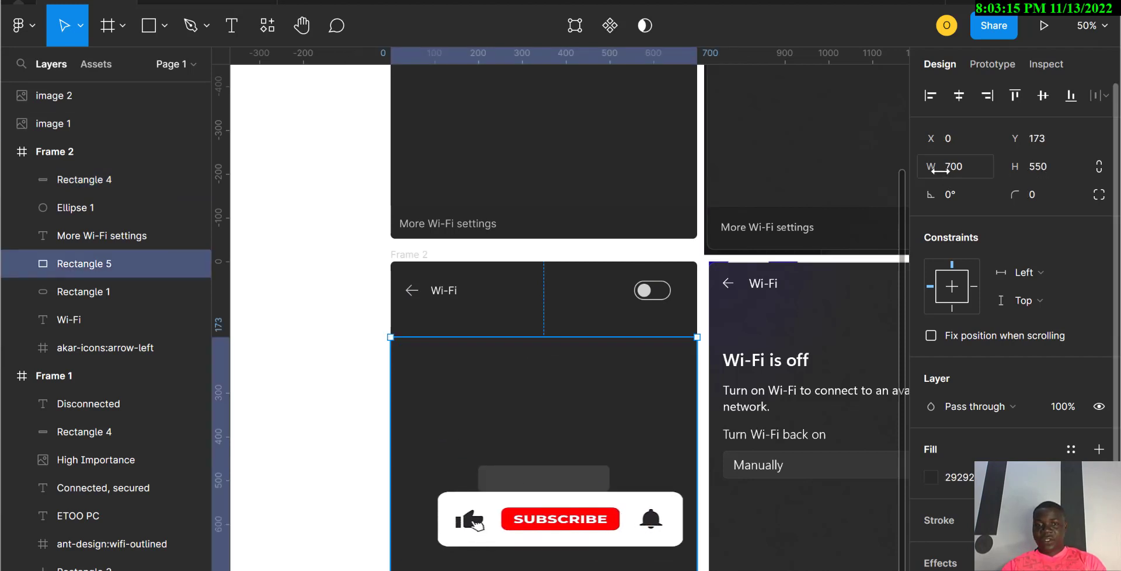
left_click(591, 483)
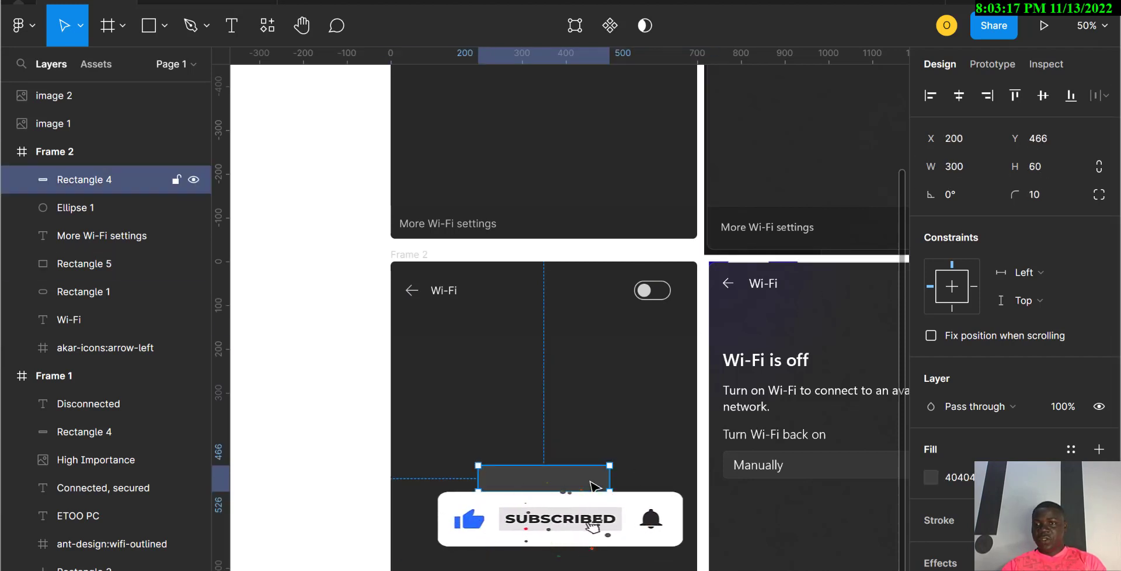
left_click(958, 166)
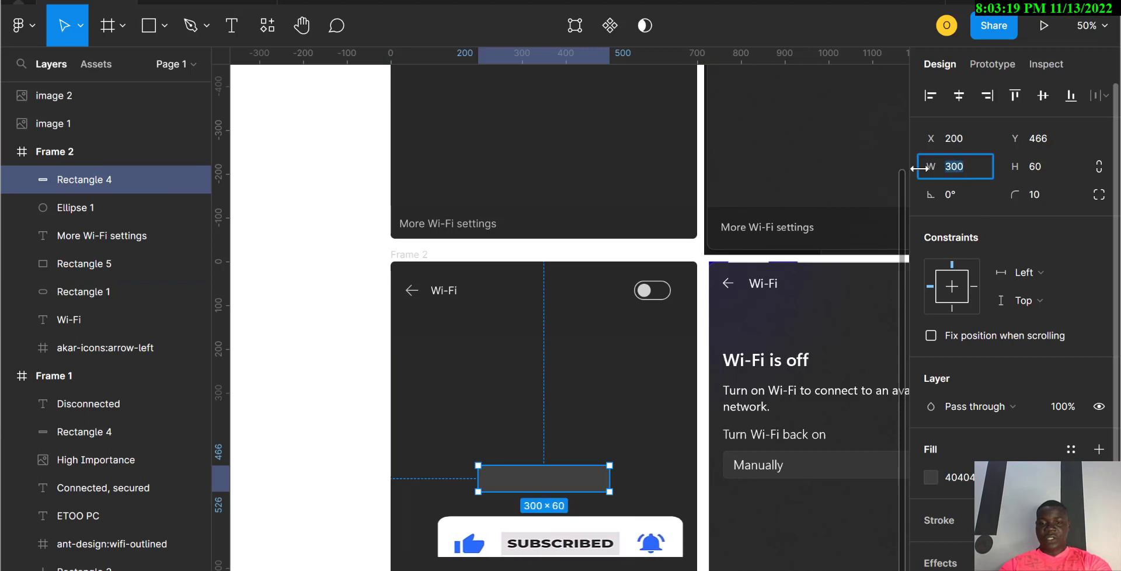
type("700")
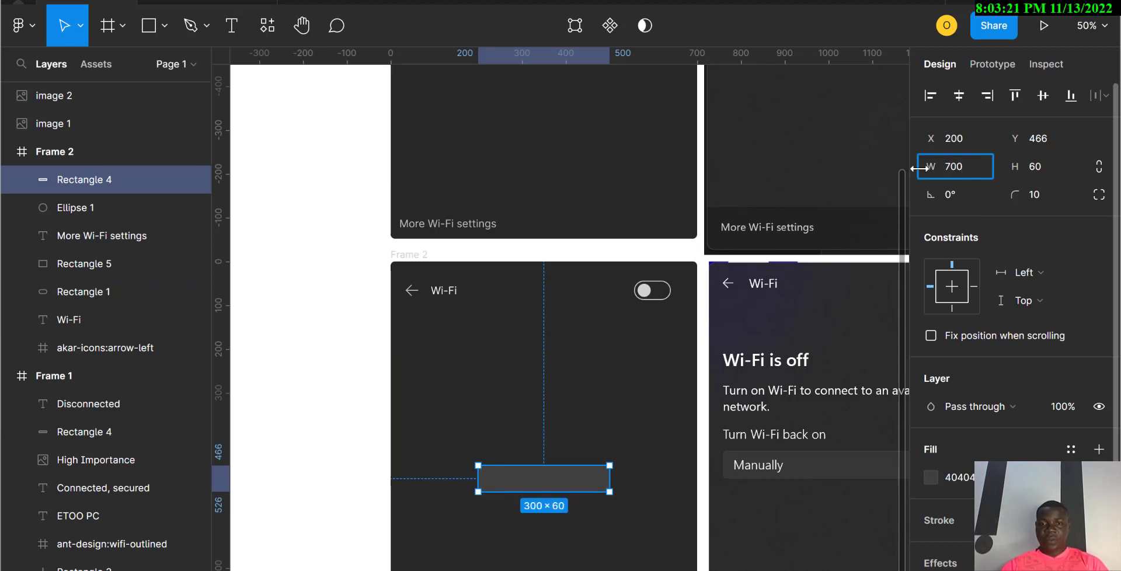
key("Return")
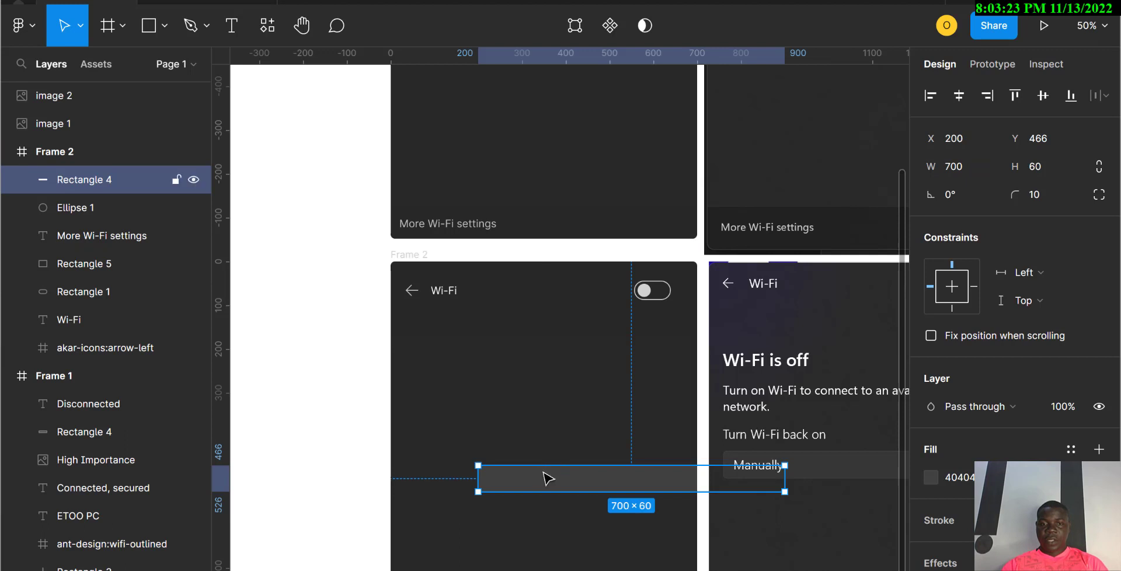
left_click_drag(548, 478, 459, 463)
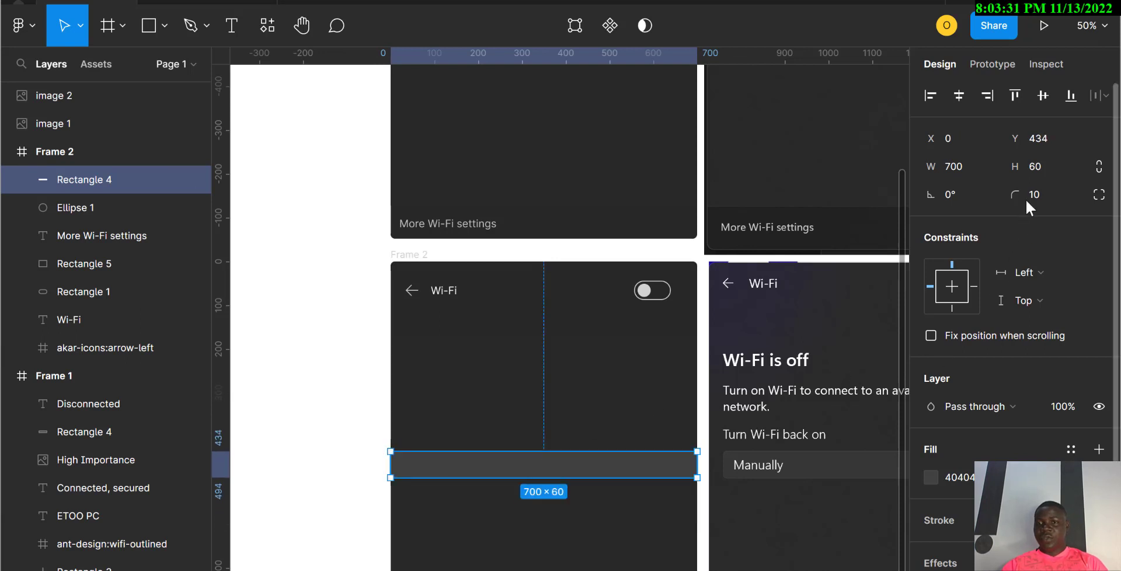
Step: Narrow the bar to 600 wide and centre it at X 50, Y 432
left_click(1040, 193)
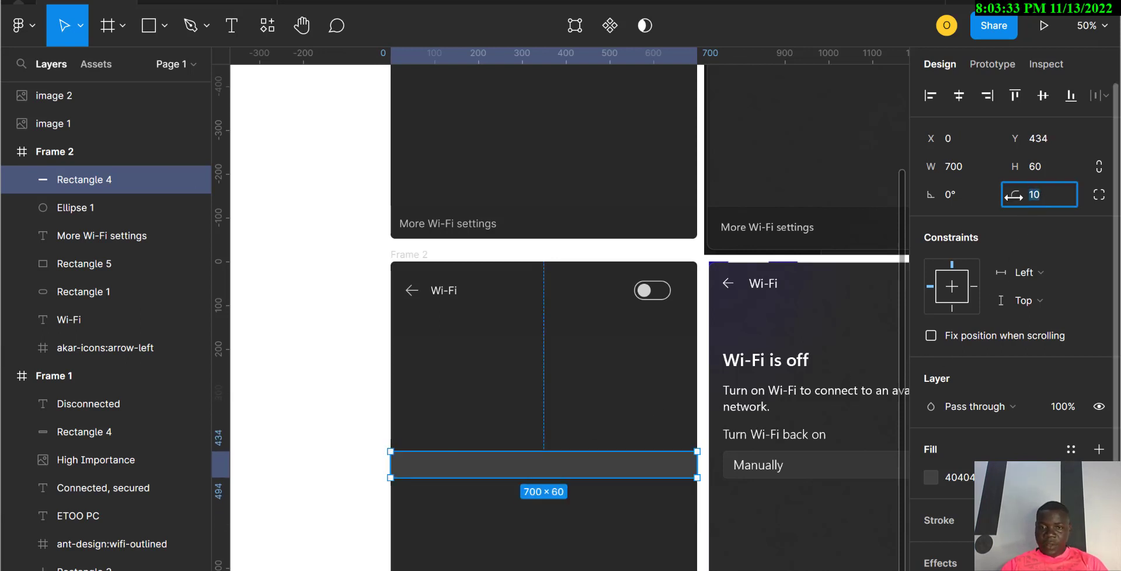
scroll(747, 483, "right", 2)
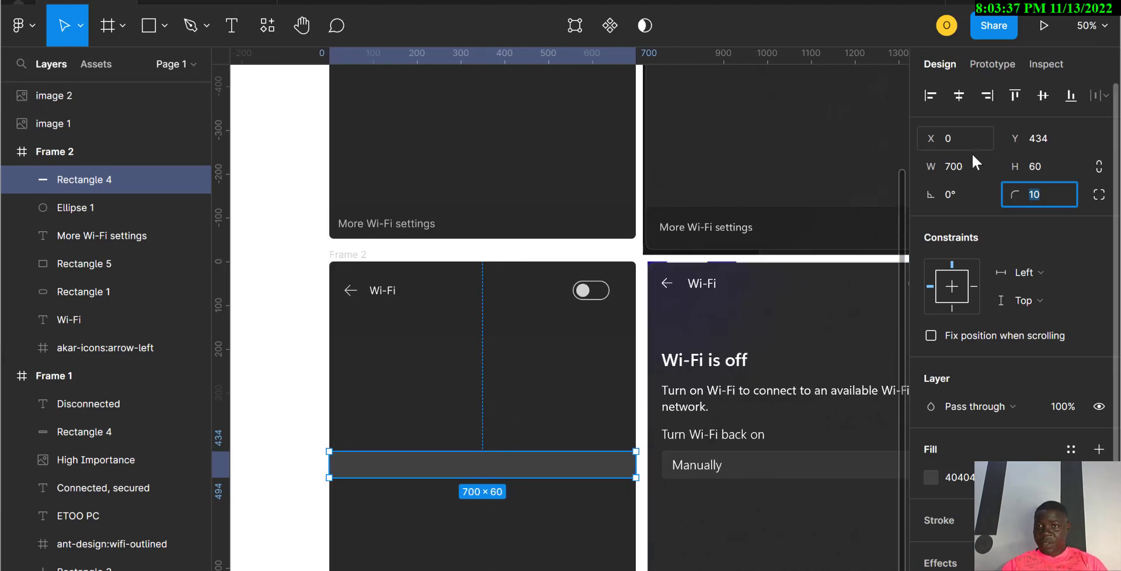
left_click(964, 166)
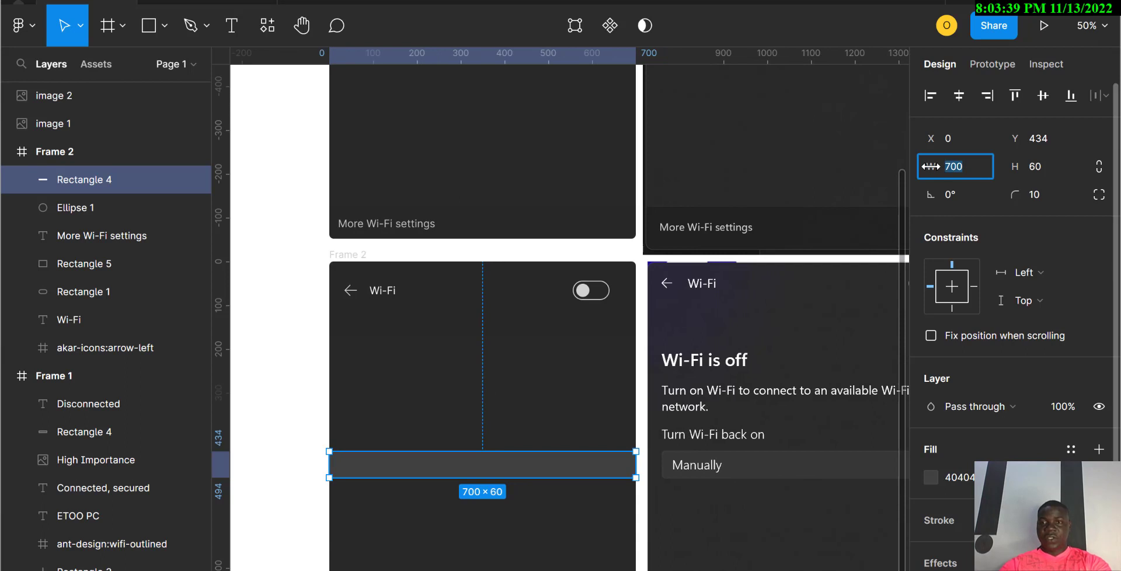
type("6")
key("Return")
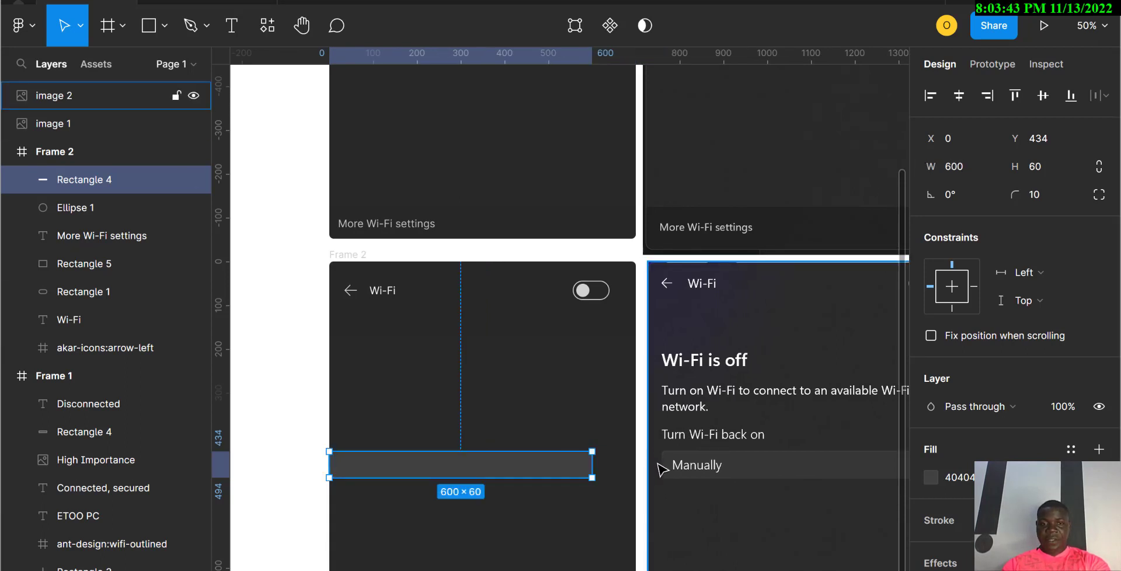
left_click_drag(459, 478, 483, 479)
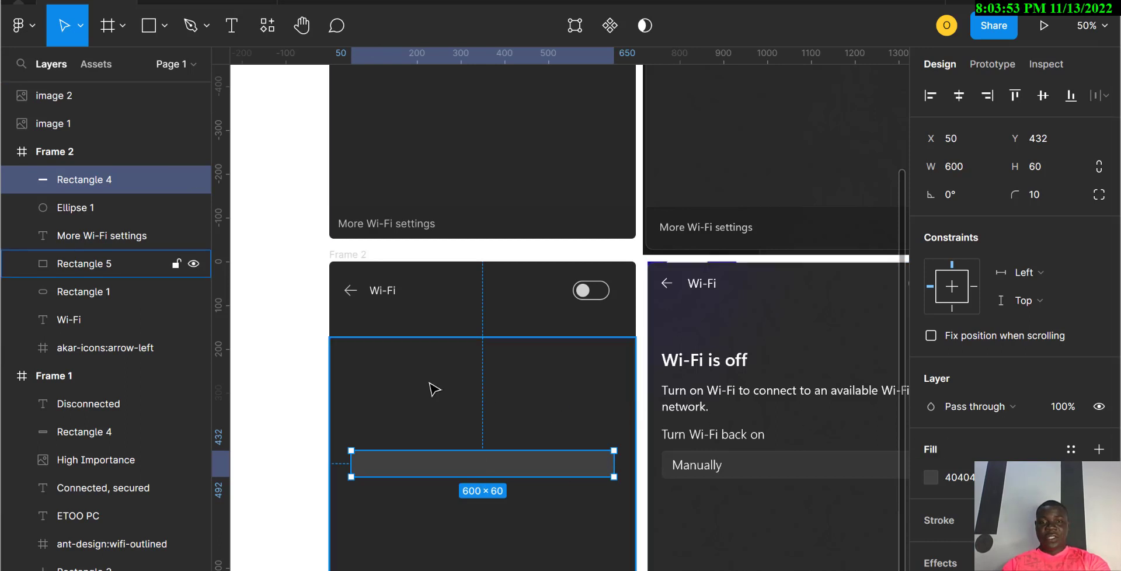
key("t")
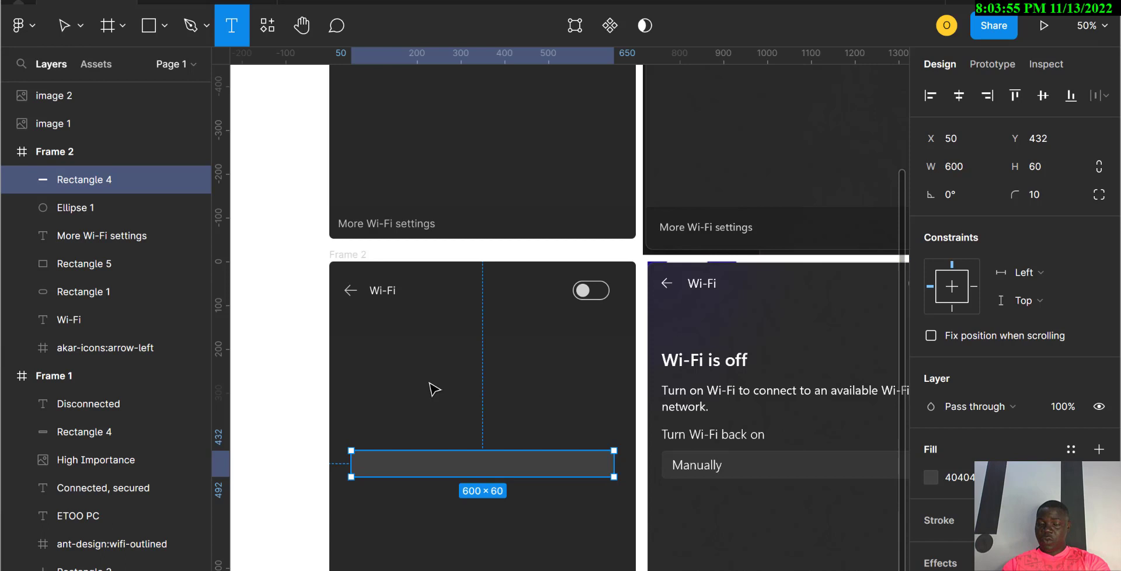
Step: Add a 36 pt Semi Bold 'Wi-Fi is off' heading and duplicate it just below
left_click(346, 327)
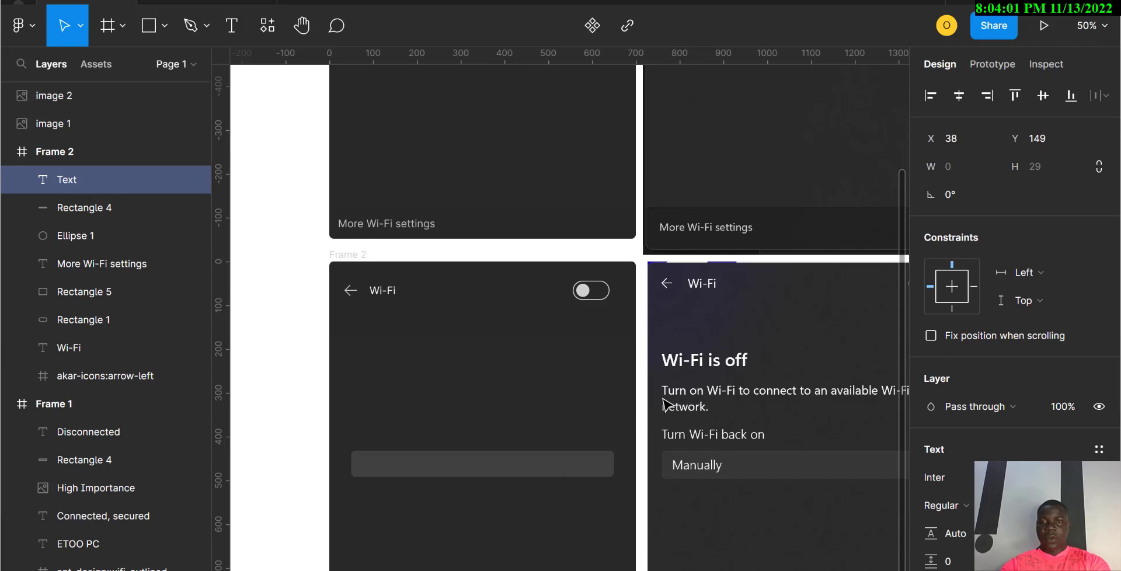
type("Wi")
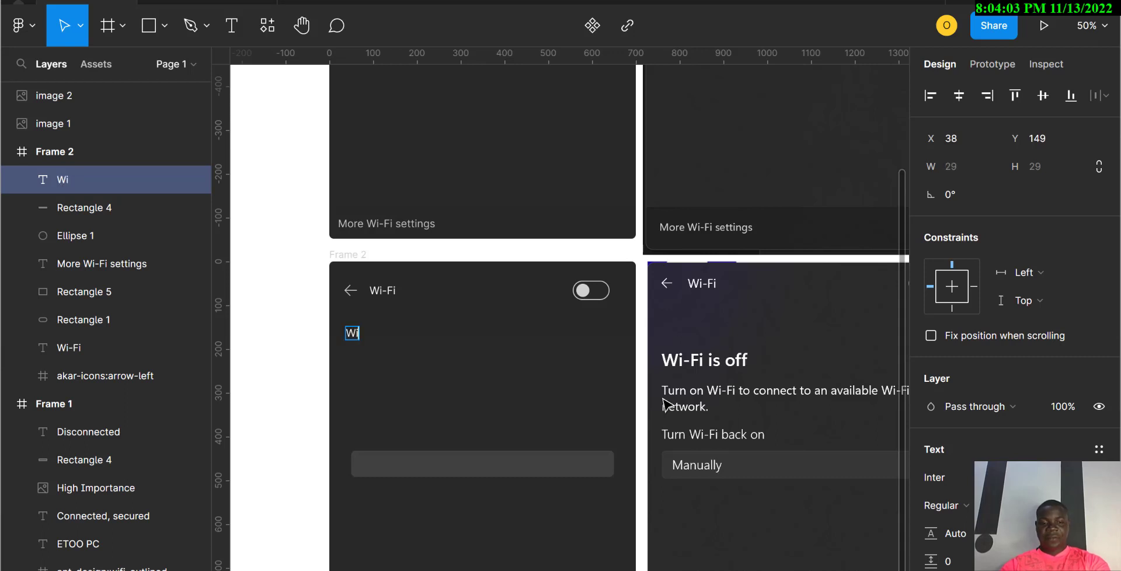
type("-Fi")
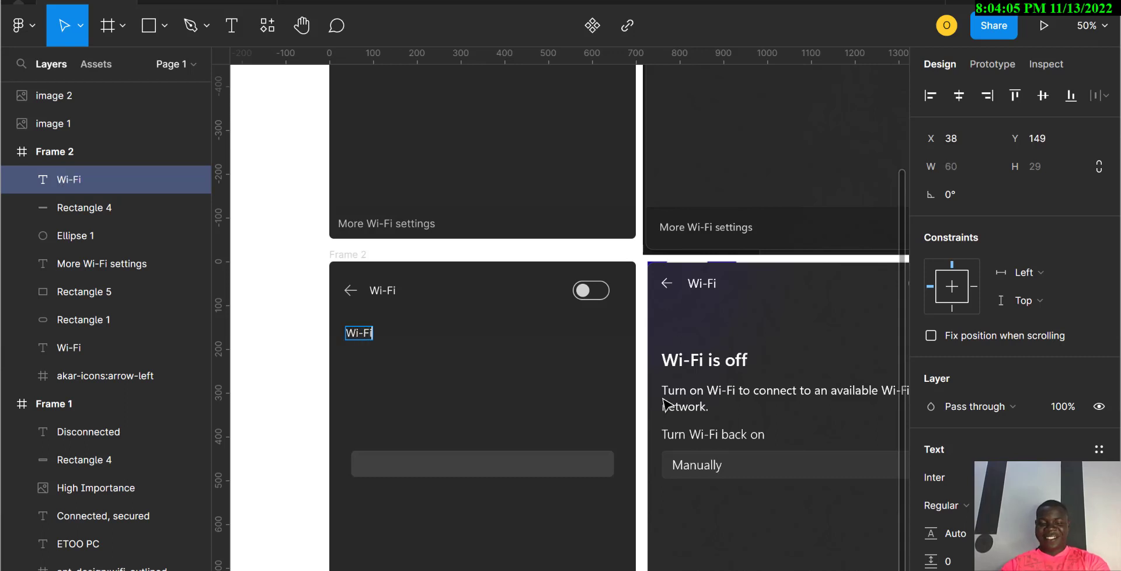
type(" is")
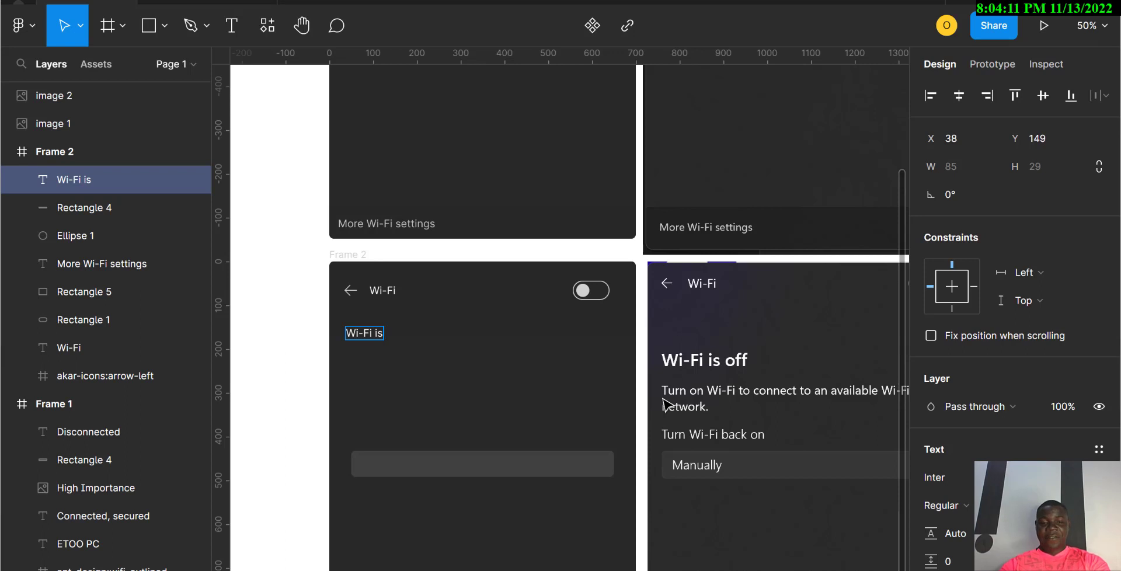
type(" off")
key("Escape")
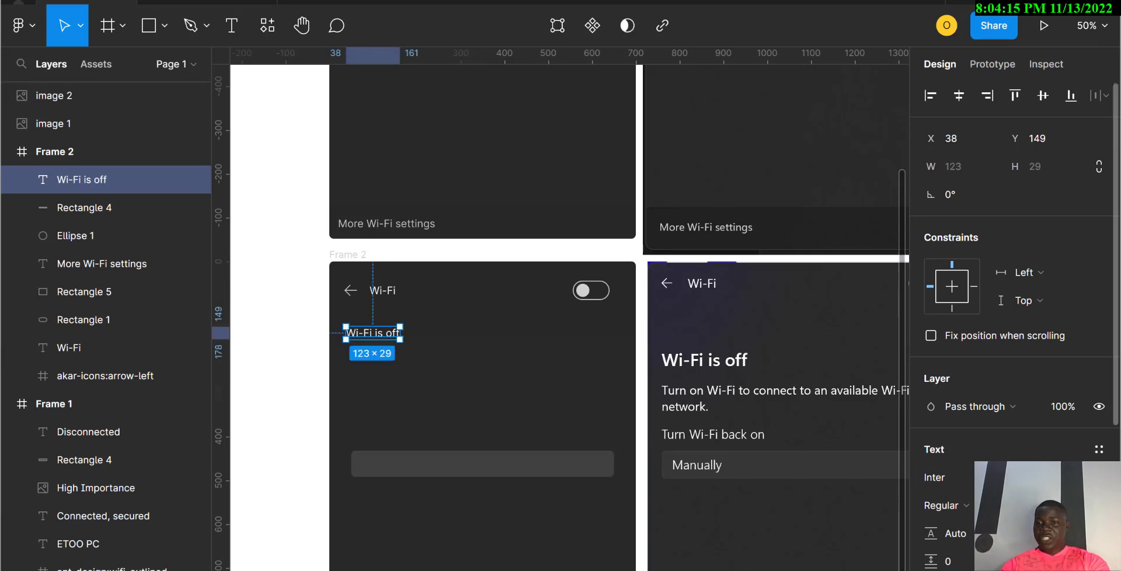
left_click(1082, 506)
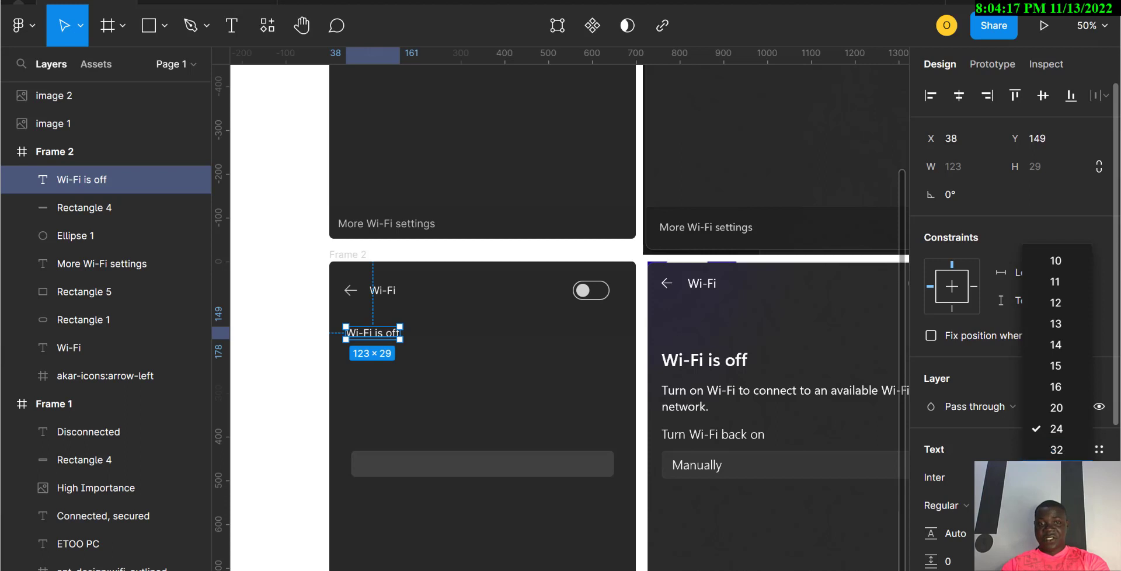
left_click(1057, 470)
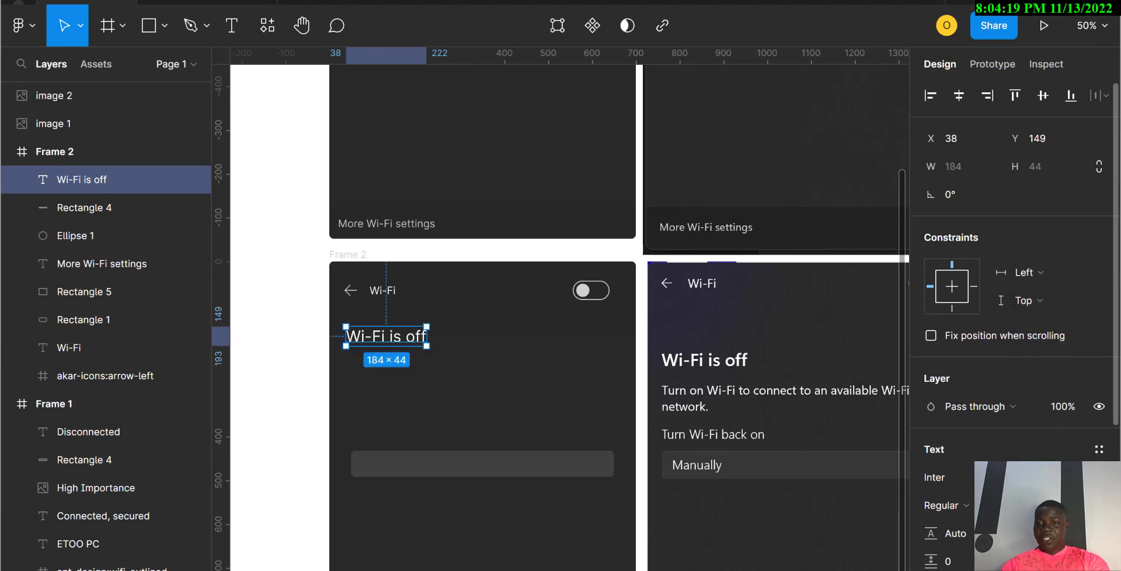
left_click(946, 505)
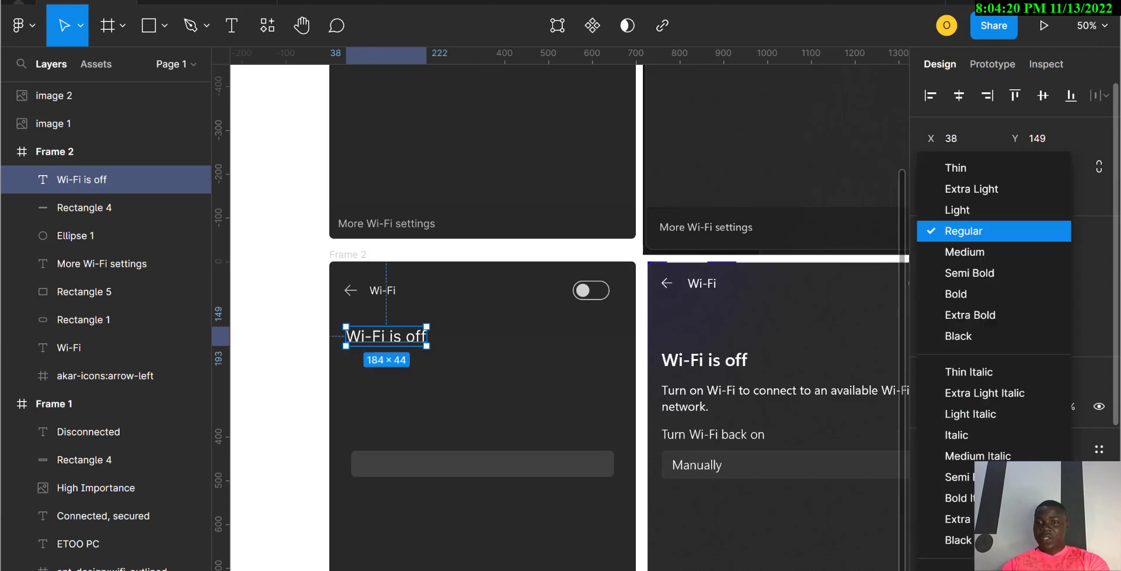
left_click(991, 277)
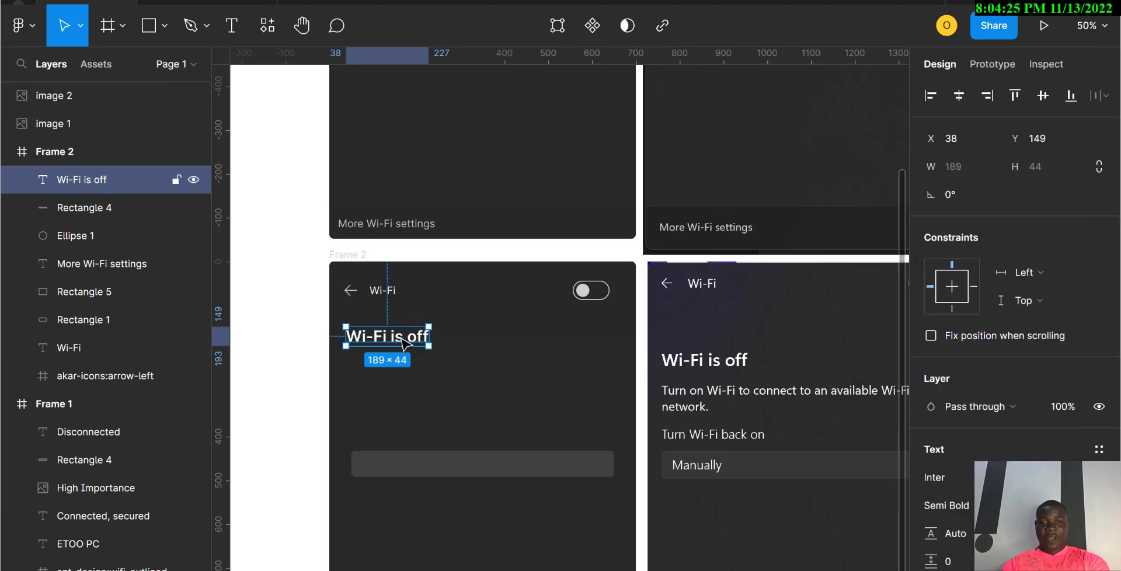
left_click_drag(403, 341, 403, 391)
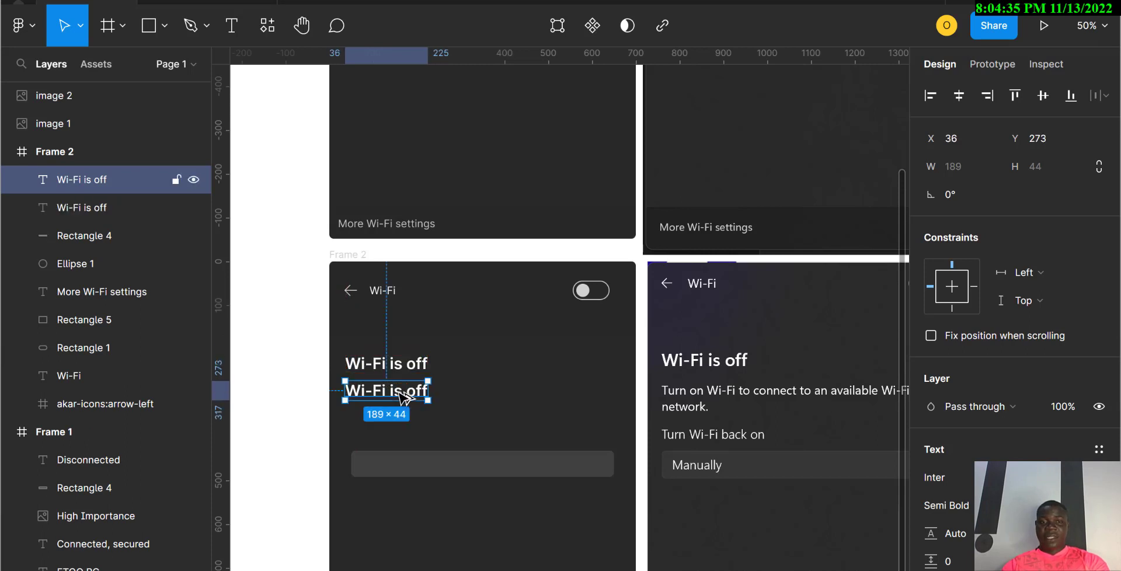
Step: Make the copy Regular, reading 'Turn on Wi-Fi to connect to an available Wi-Fi network.' on two lines
double_click(403, 392)
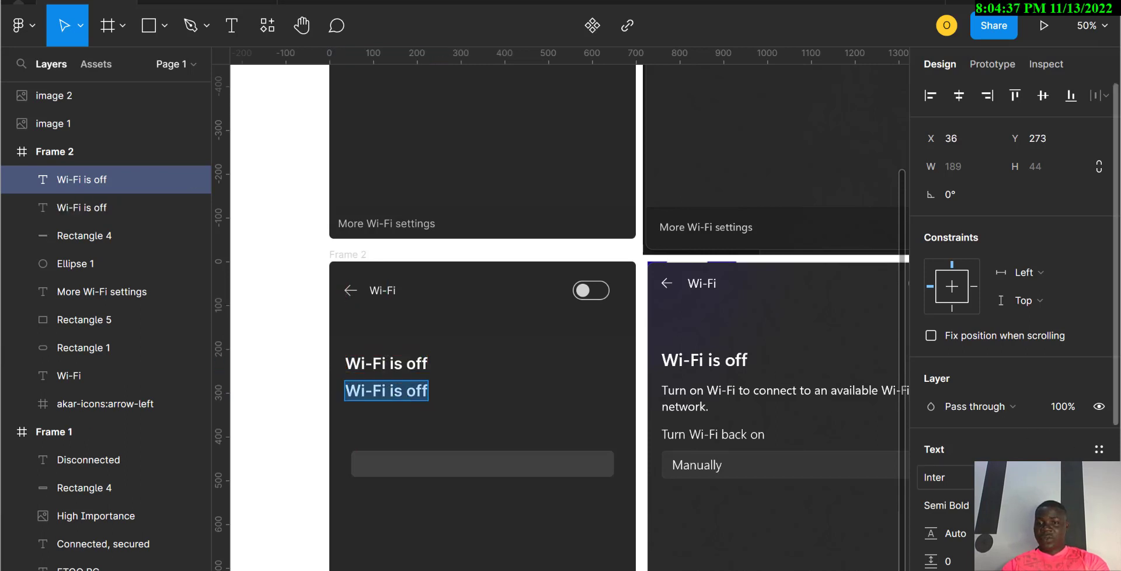
left_click(946, 506)
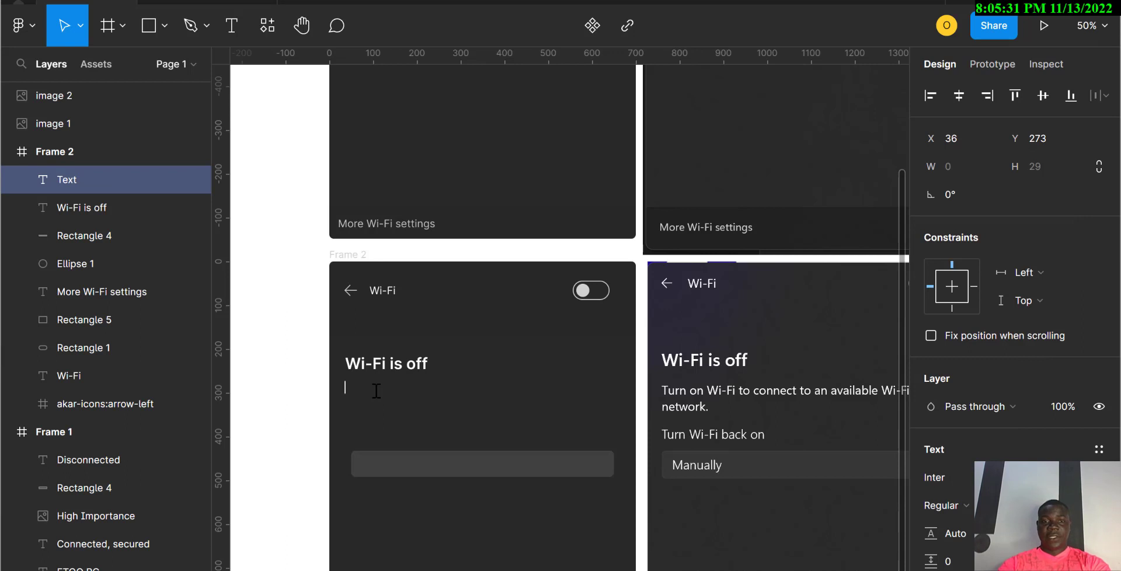
type("Tu")
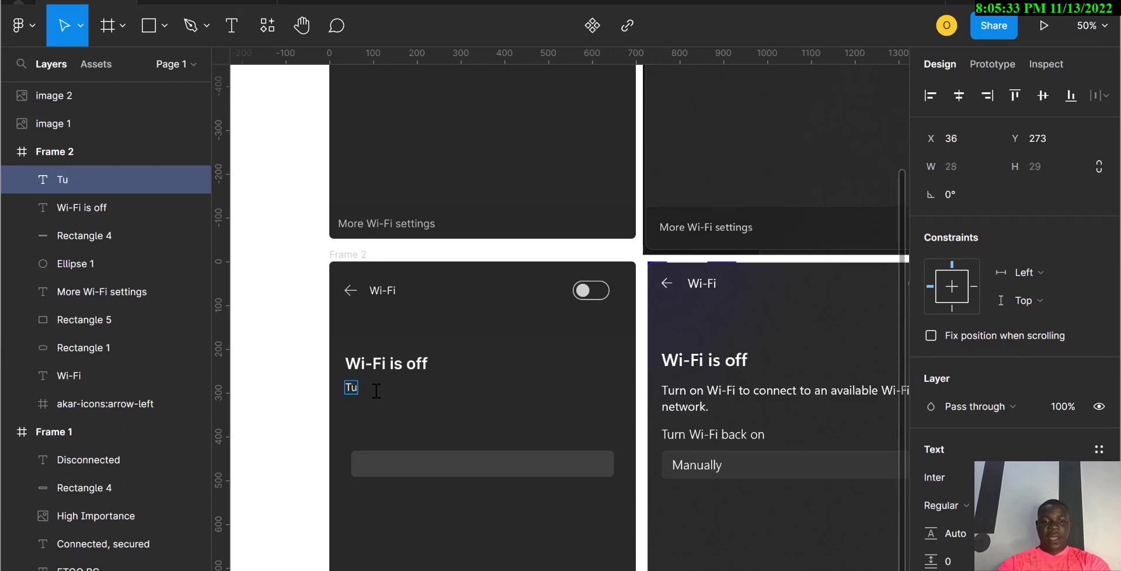
type("rn on Wi-")
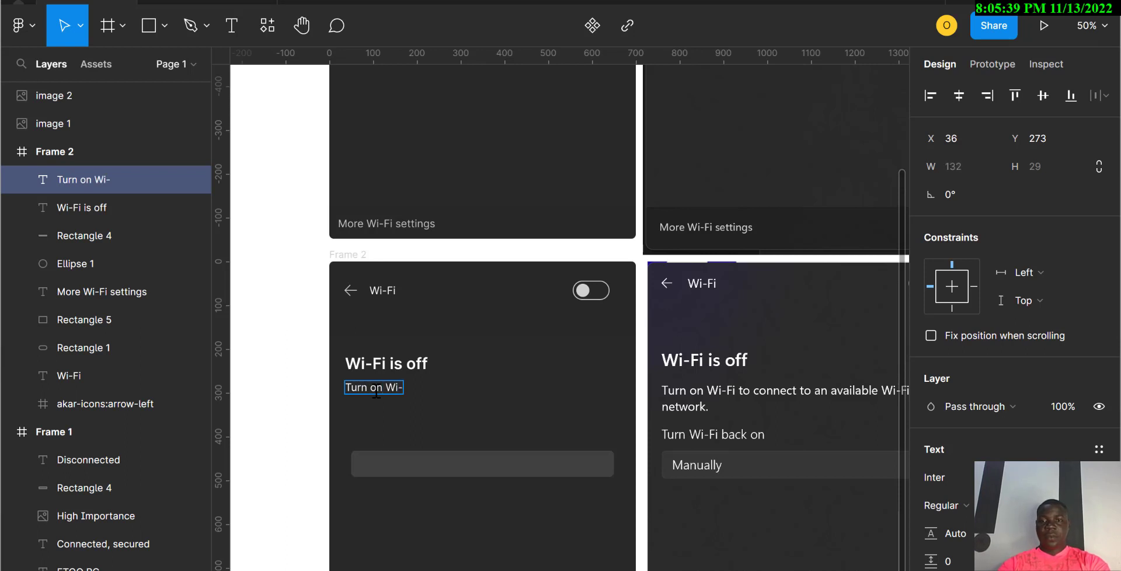
type("Fi to connec")
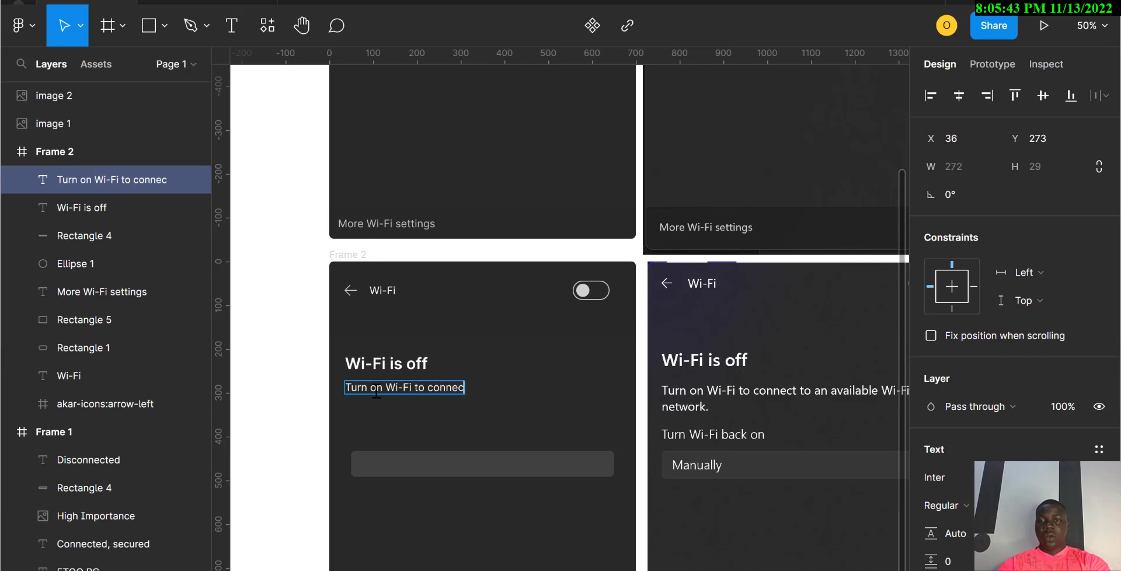
type("t to an")
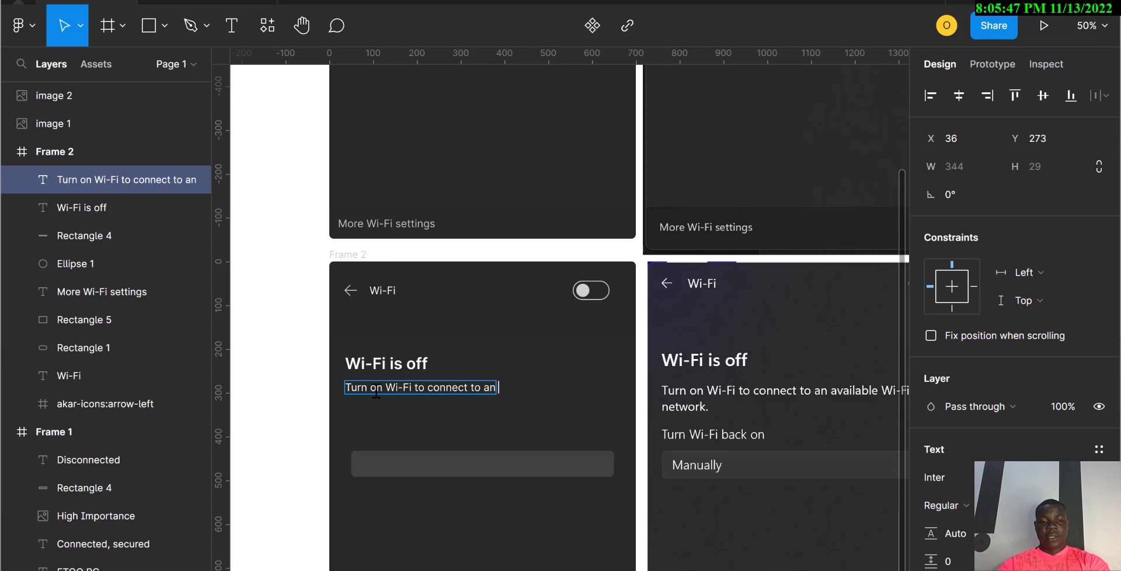
type(" available")
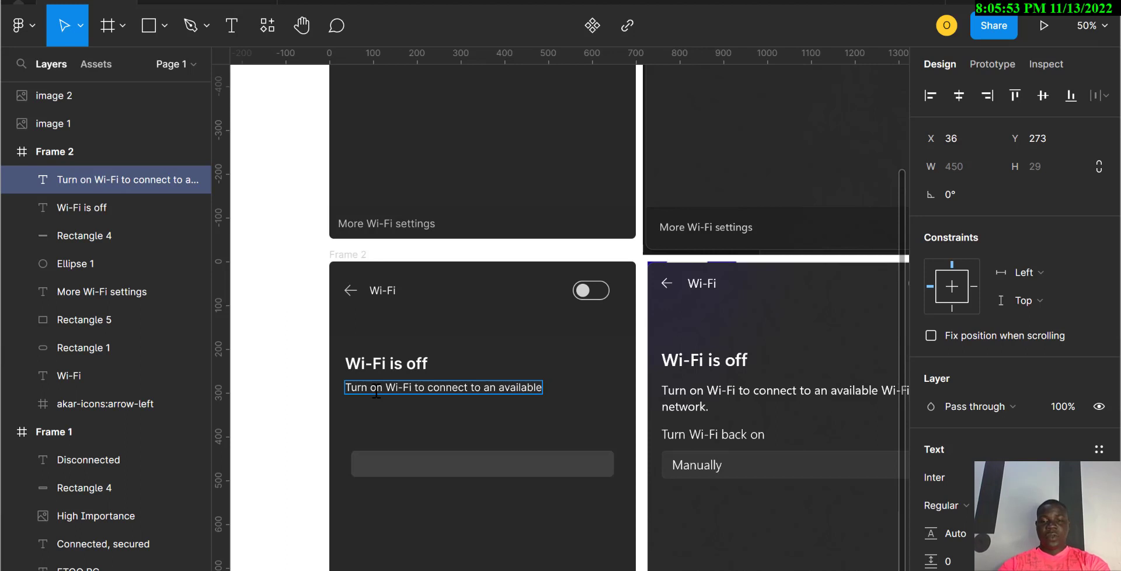
type(" Wi-Fi")
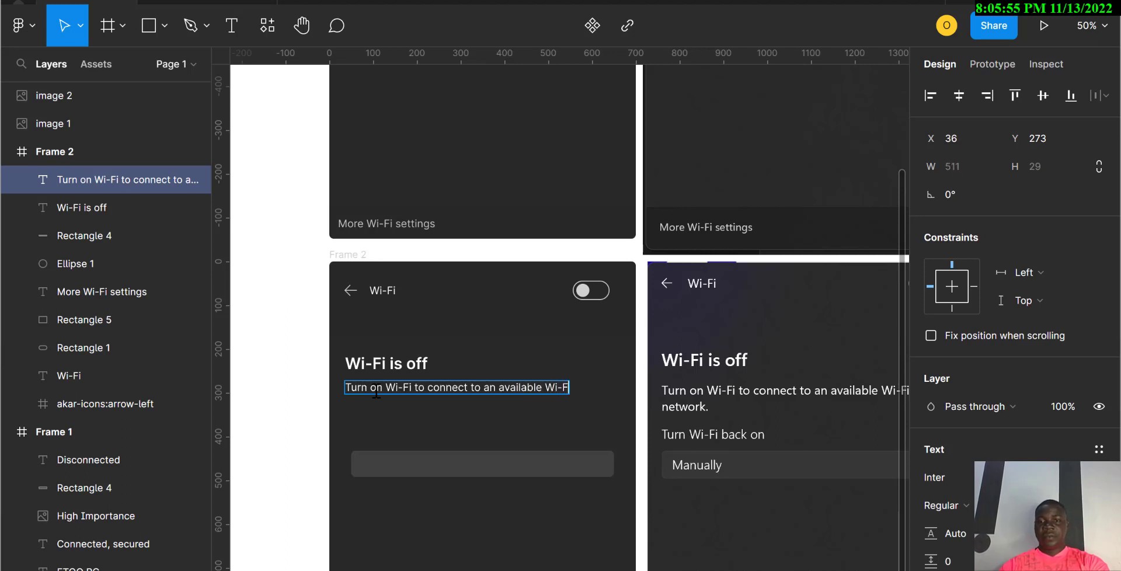
scroll(376, 395, "right", 1)
scroll(376, 395, "right", 3)
scroll(376, 395, "left", 4)
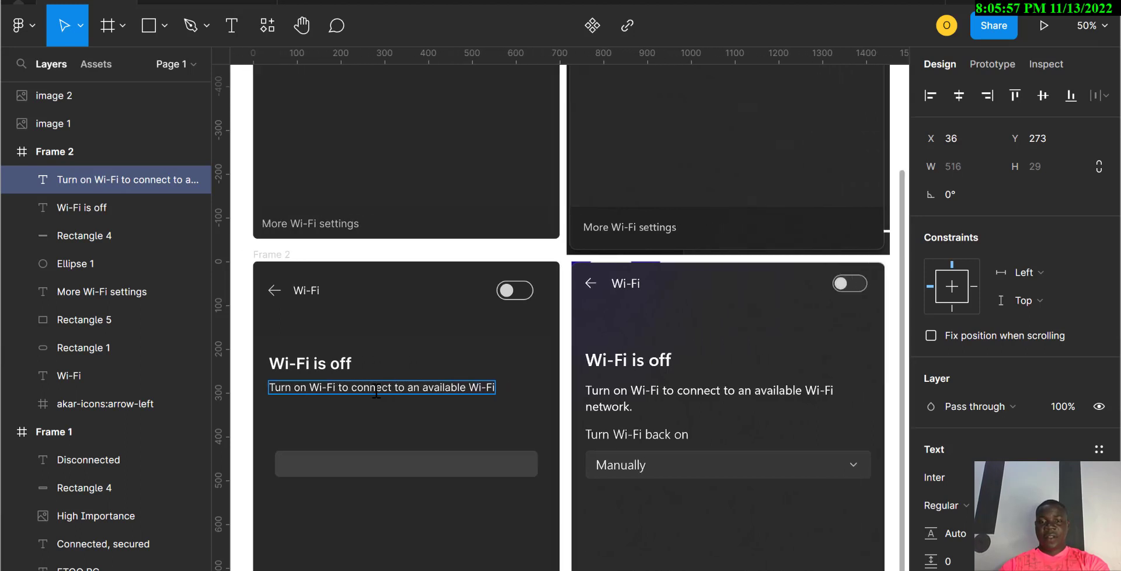
key("Return")
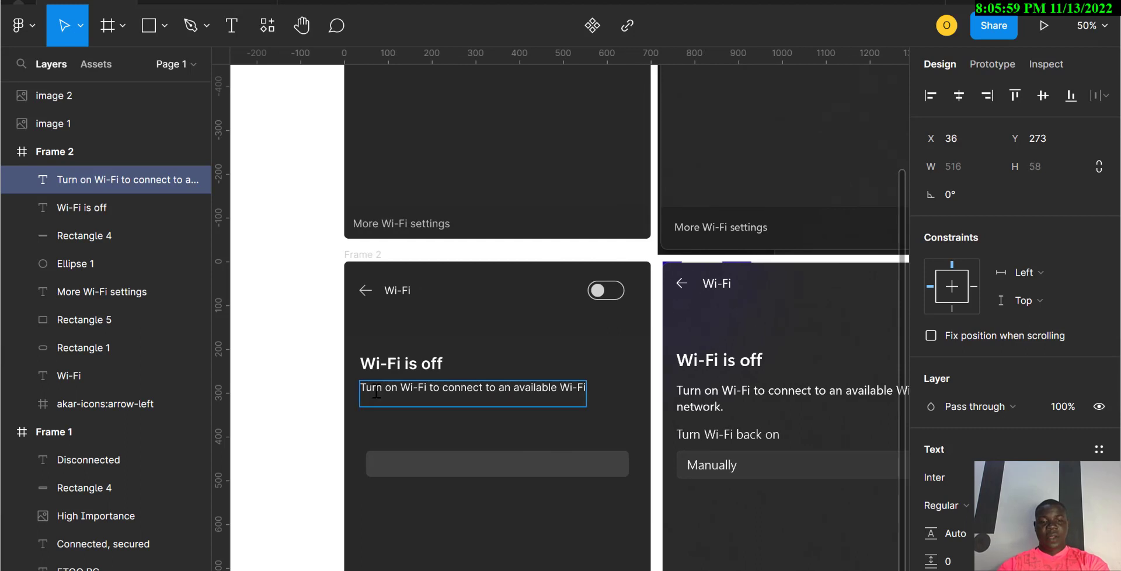
type("network.")
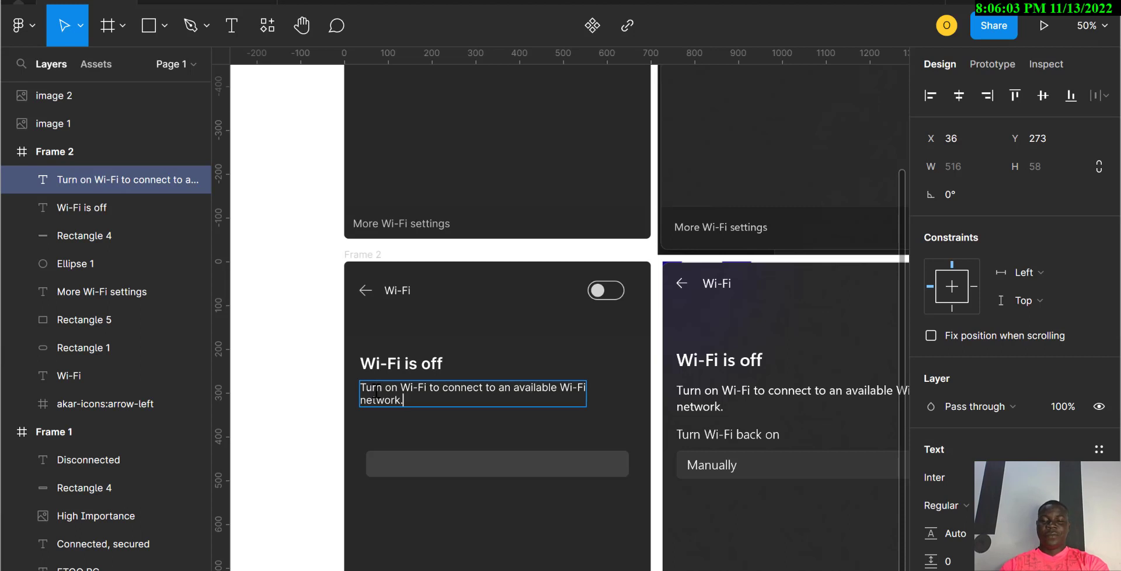
key("Escape")
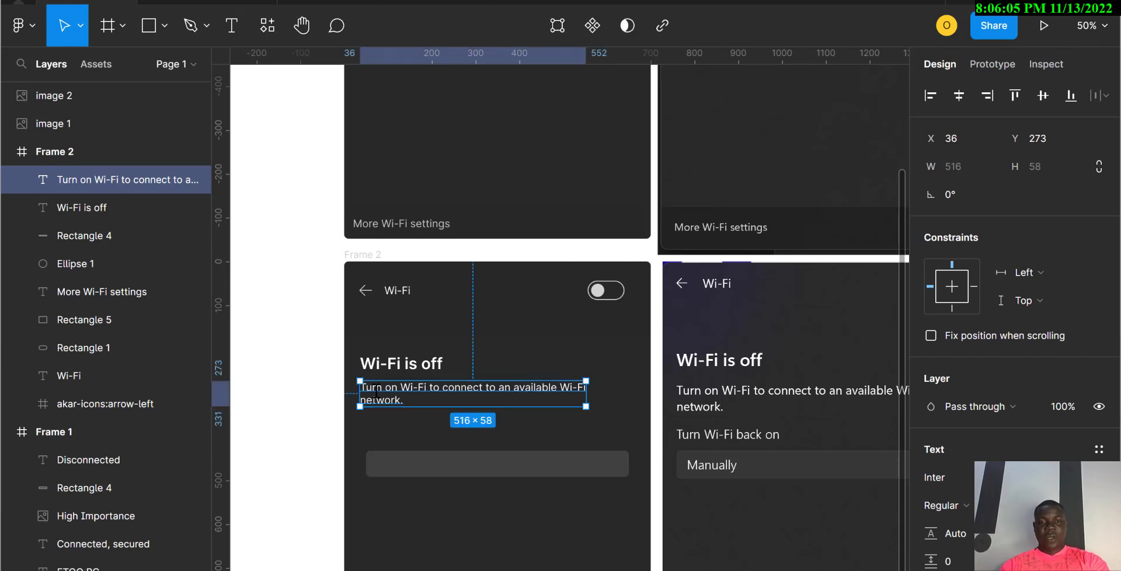
Step: Duplicate the description below itself and change the copy's text to 'Turn Wi-Fi back on'
left_click_drag(376, 395, 380, 433)
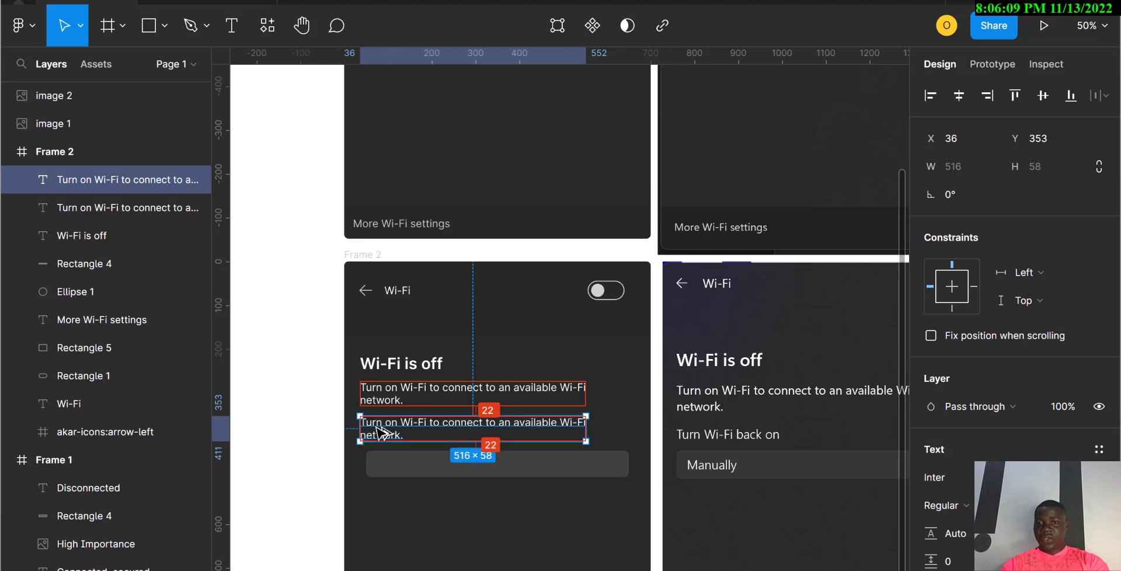
double_click(380, 434)
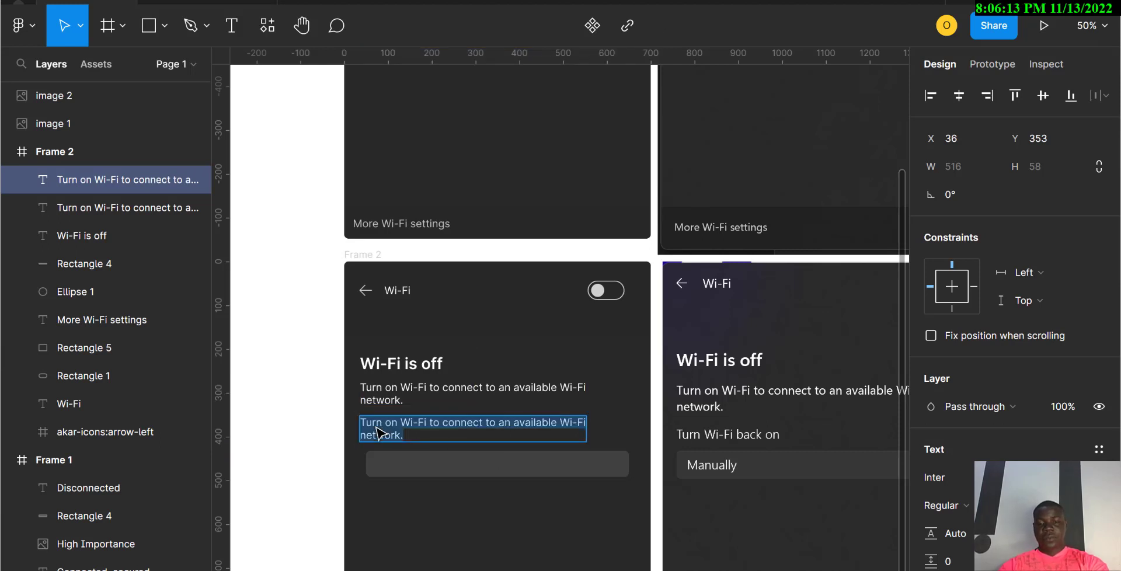
type("Turn")
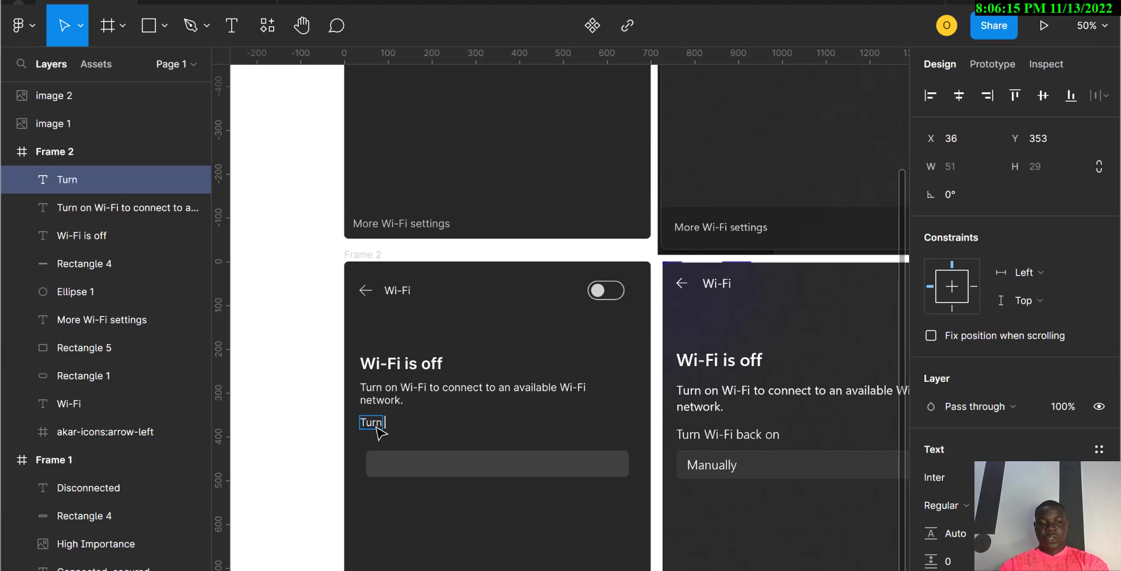
type(" Wi-Fi")
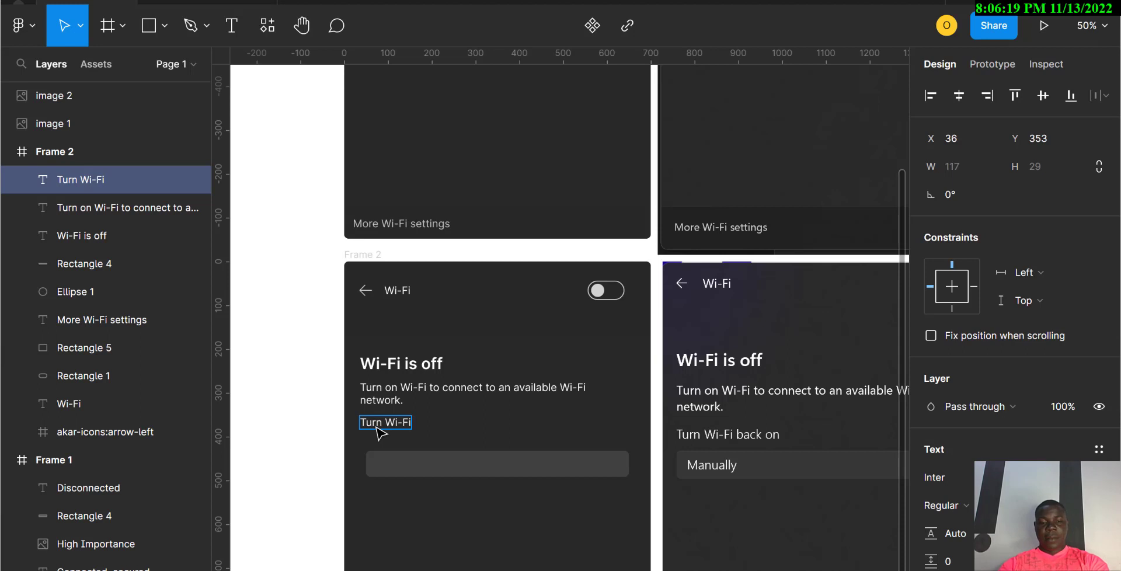
type(" back")
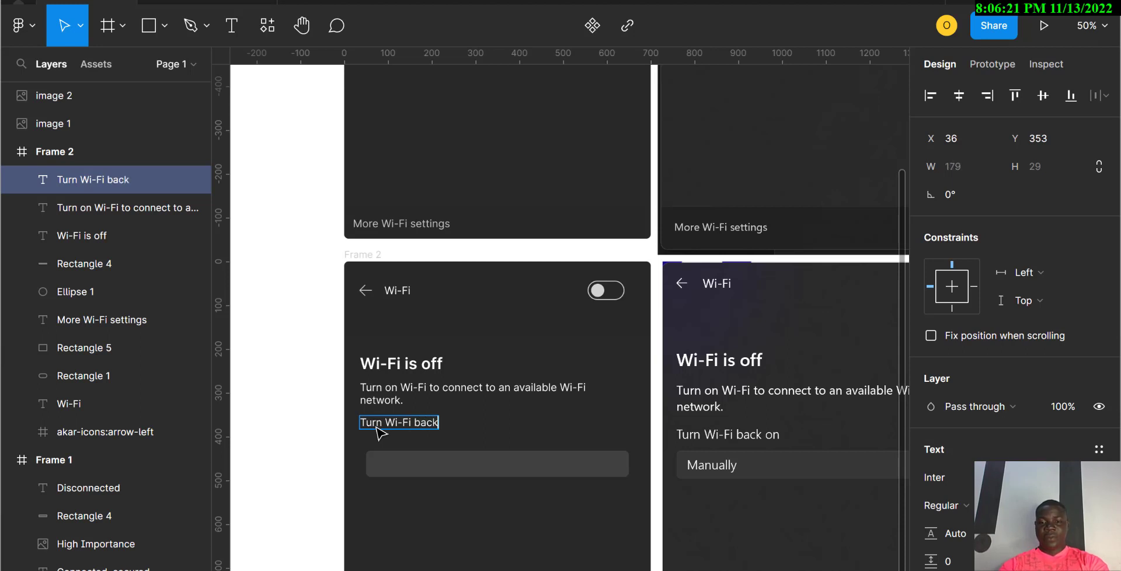
type(" on")
key("Escape")
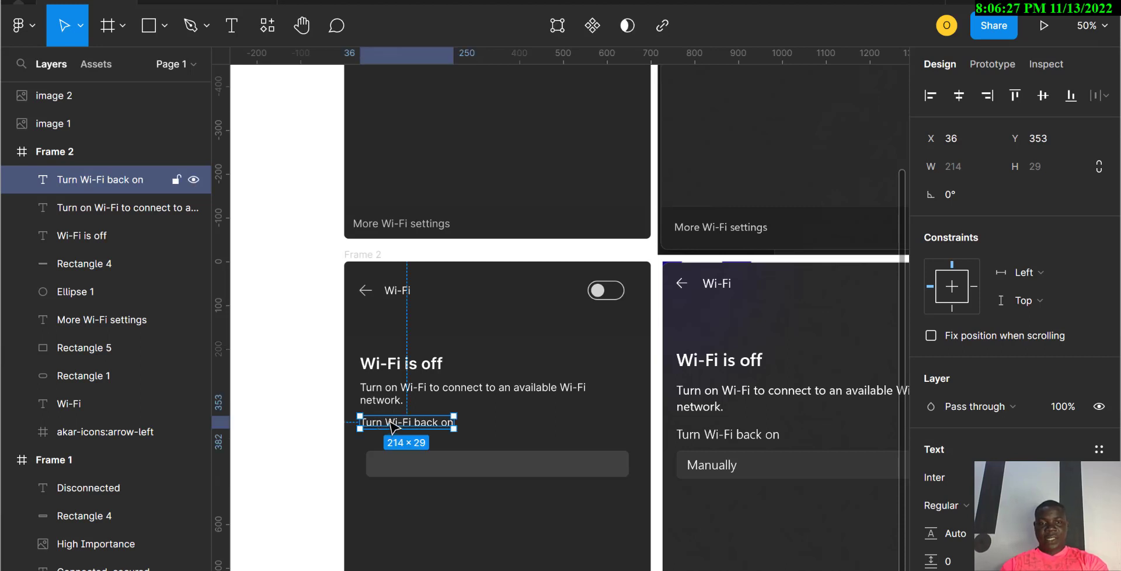
Step: Copy the 'Turn Wi-Fi back on' label onto the grey bar and retype it as 'Manually'
left_click_drag(393, 426, 411, 470)
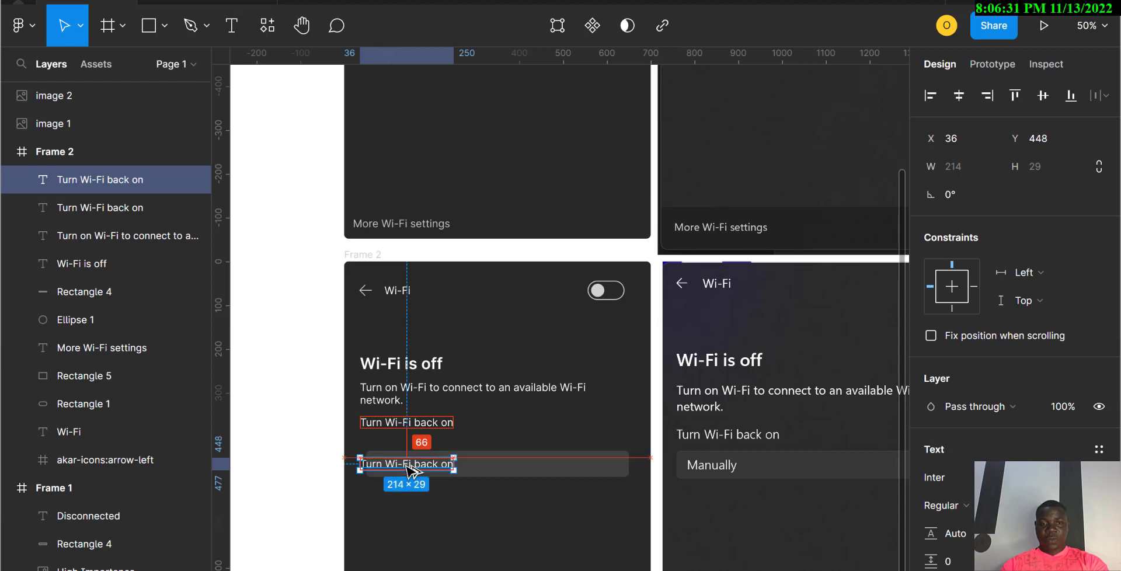
key("shift+Right")
key("shift+Right")
key("shift+Right")
key("shift+Right")
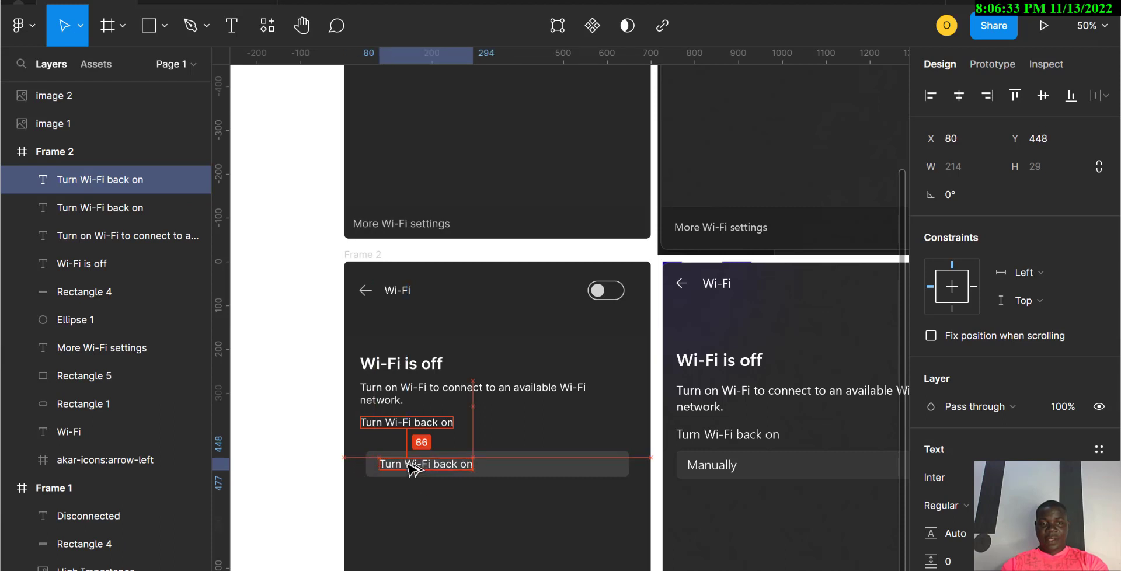
double_click(407, 464)
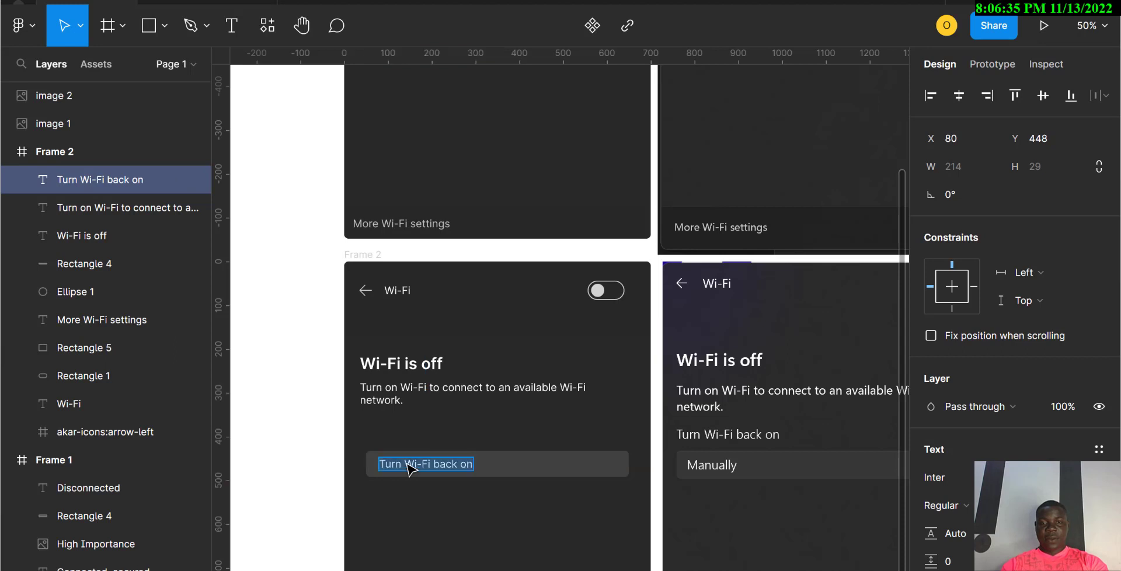
key("ctrl+z")
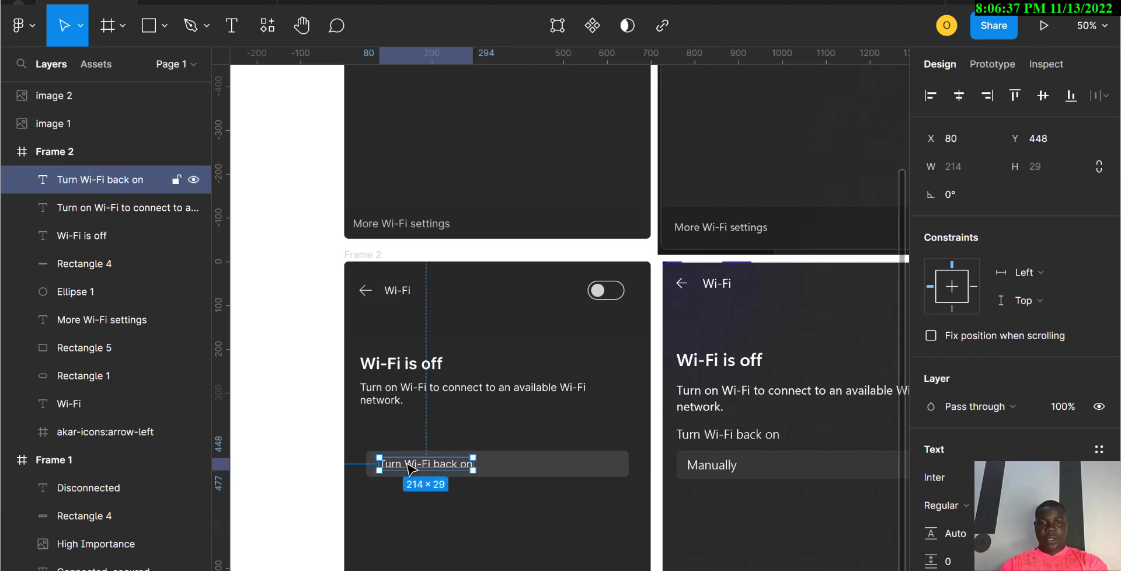
key("ctrl+z")
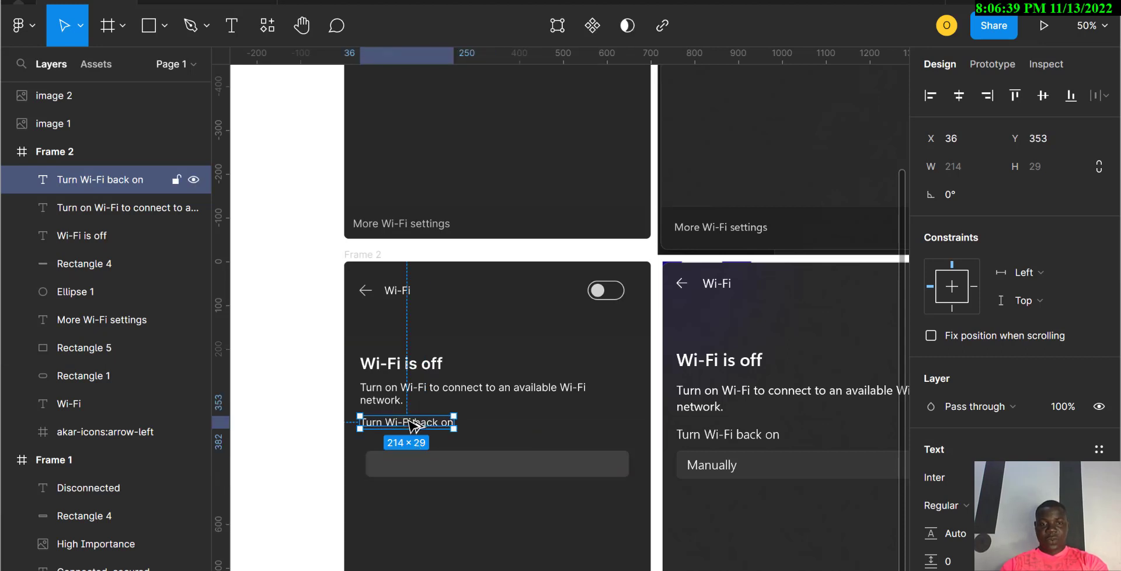
left_click_drag(418, 412, 429, 469)
double_click(429, 467)
type("M")
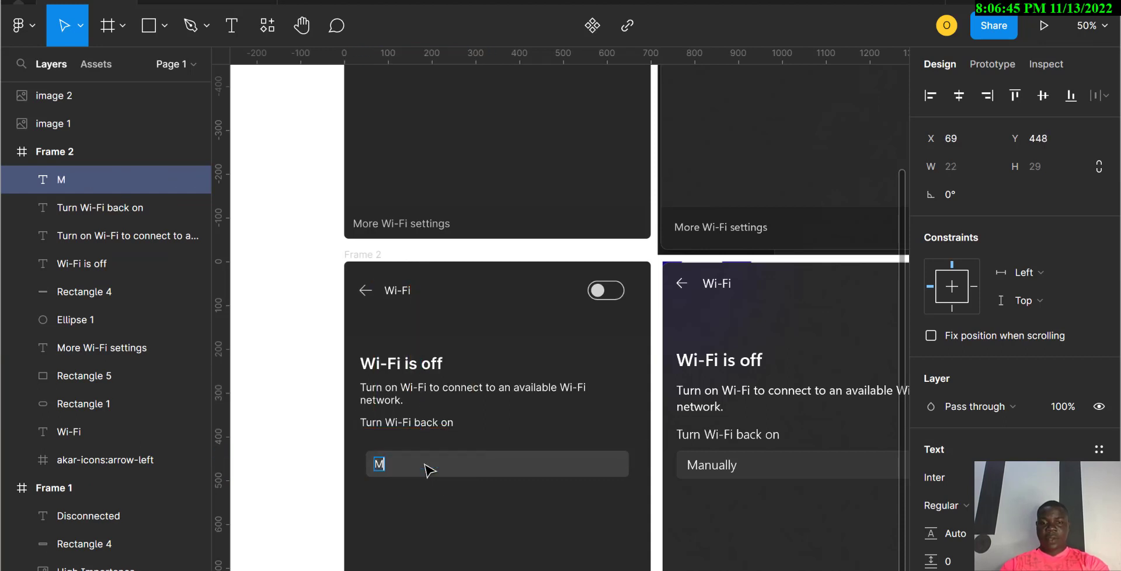
type("anually")
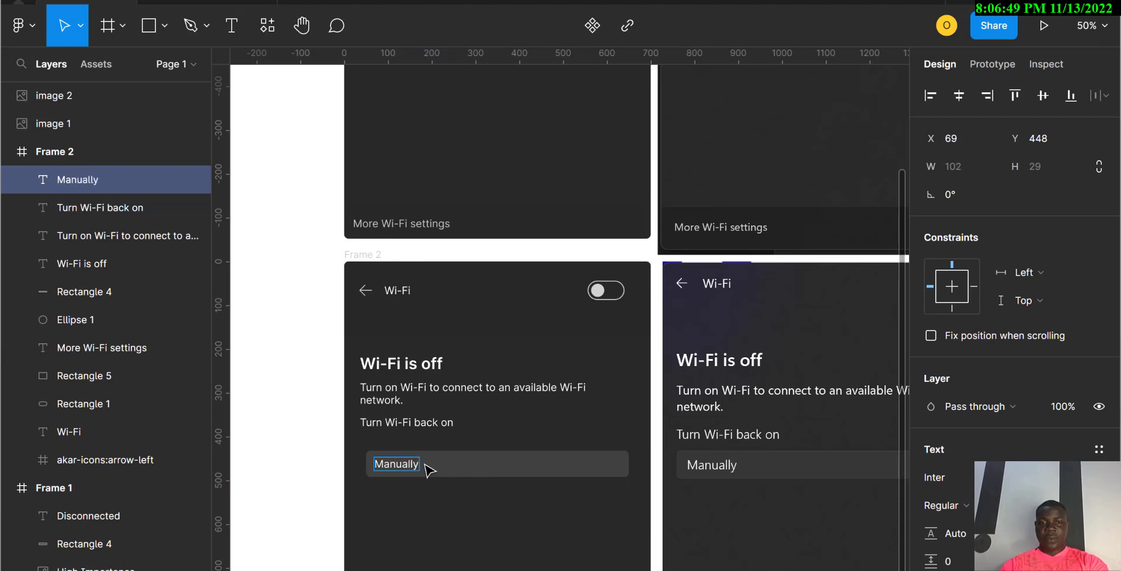
key("Escape")
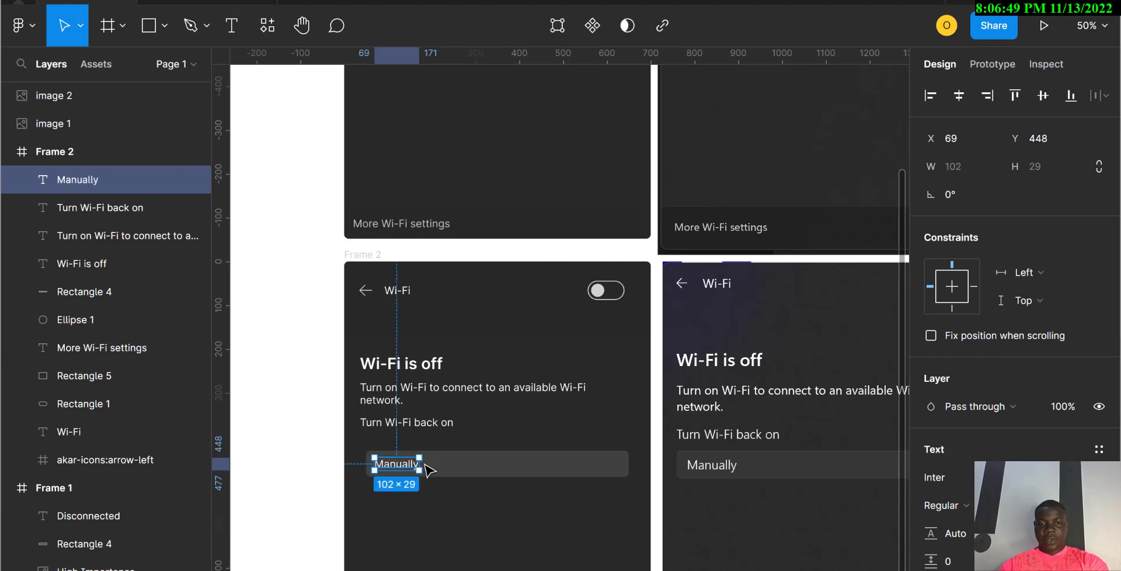
Step: Align the 'Manually' label's vertical centre with the grey dropdown bar, Rectangle 4
left_click(430, 517)
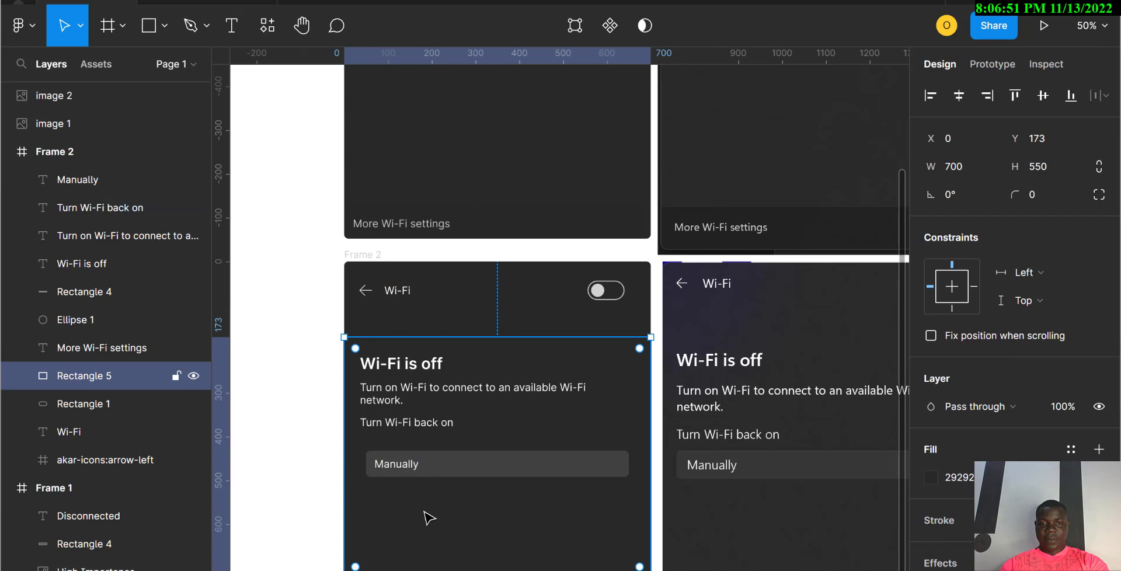
left_click(403, 466)
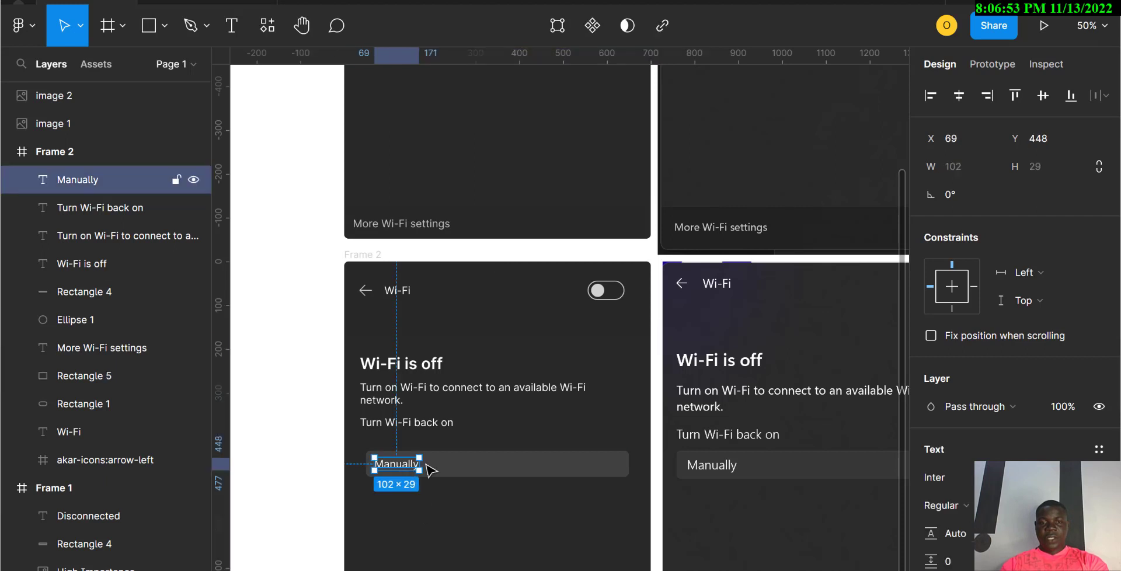
left_click(431, 470, "shift")
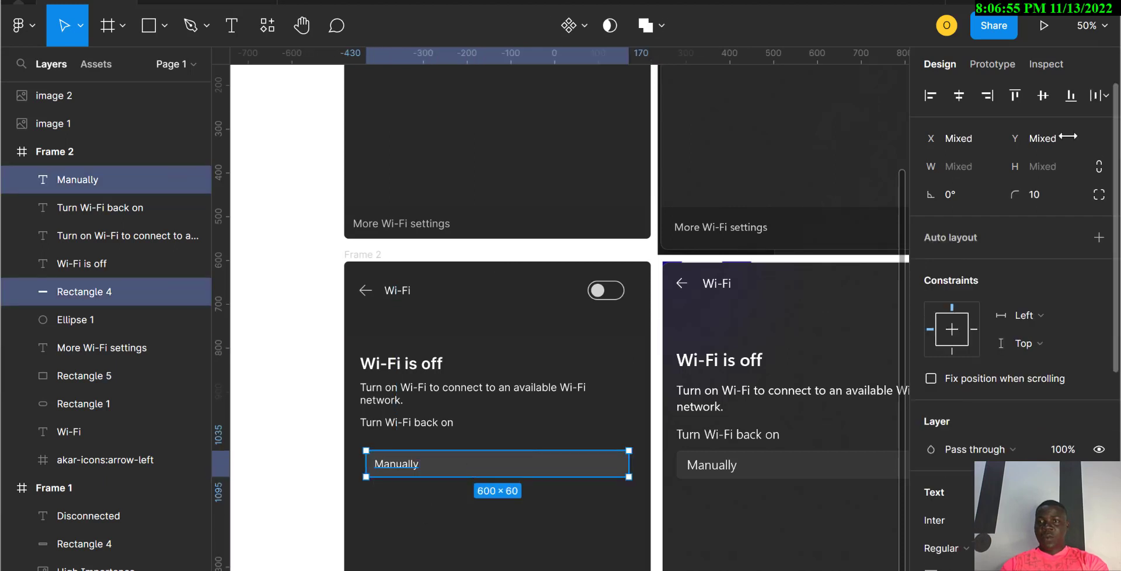
left_click(1043, 97)
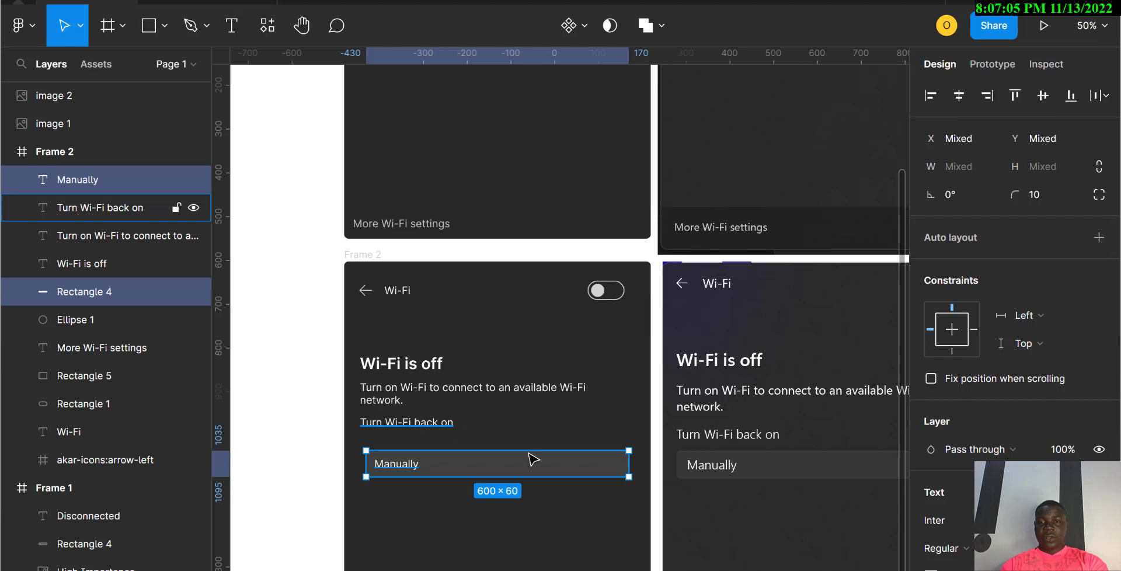
scroll(535, 458, "down", 3)
scroll(536, 462, "right", 3)
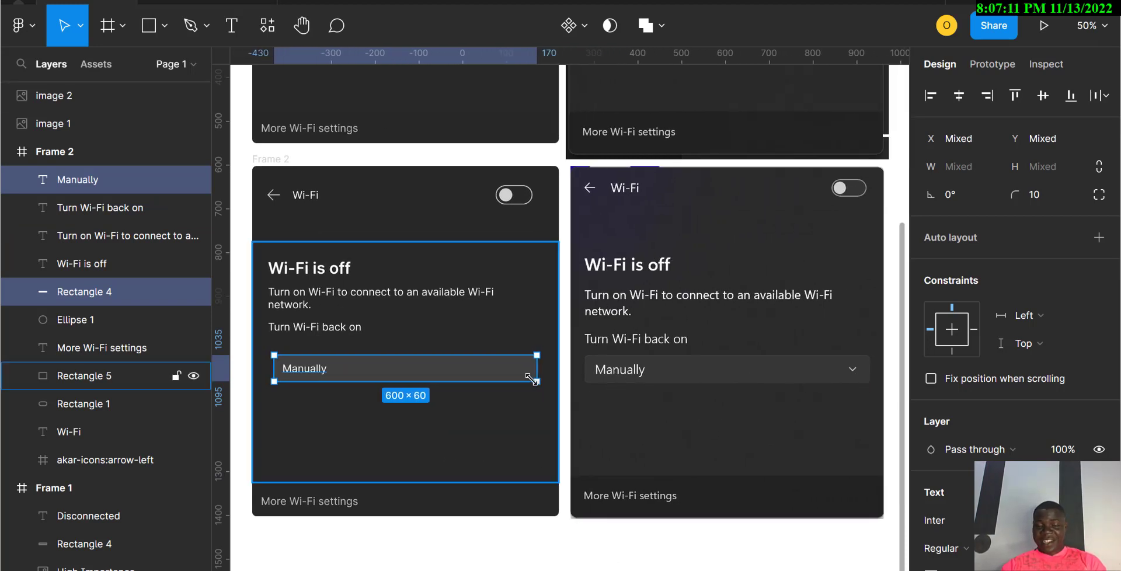
Step: Launch the Iconify plugin and search its icons for 'down arrow'
left_click(266, 26)
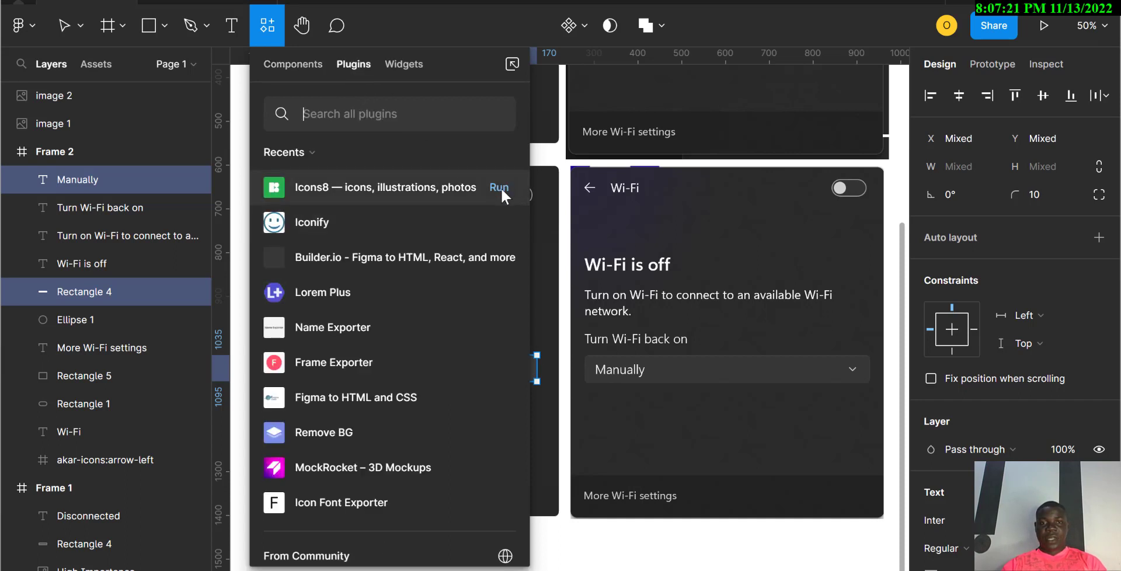
key("Escape")
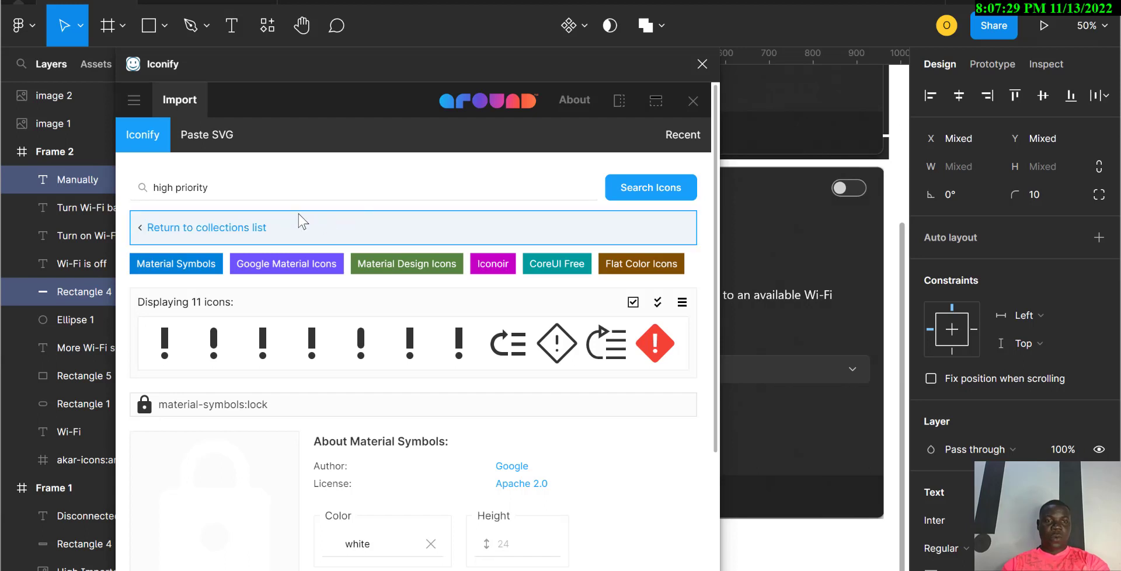
left_click(239, 191)
left_click_drag(239, 190, 92, 188)
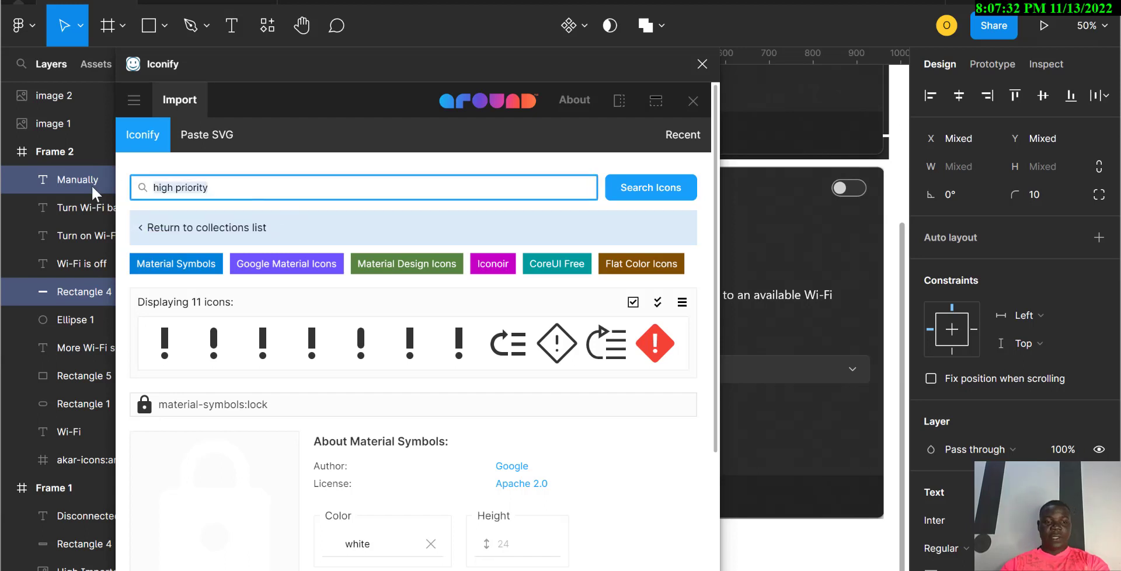
type("dow")
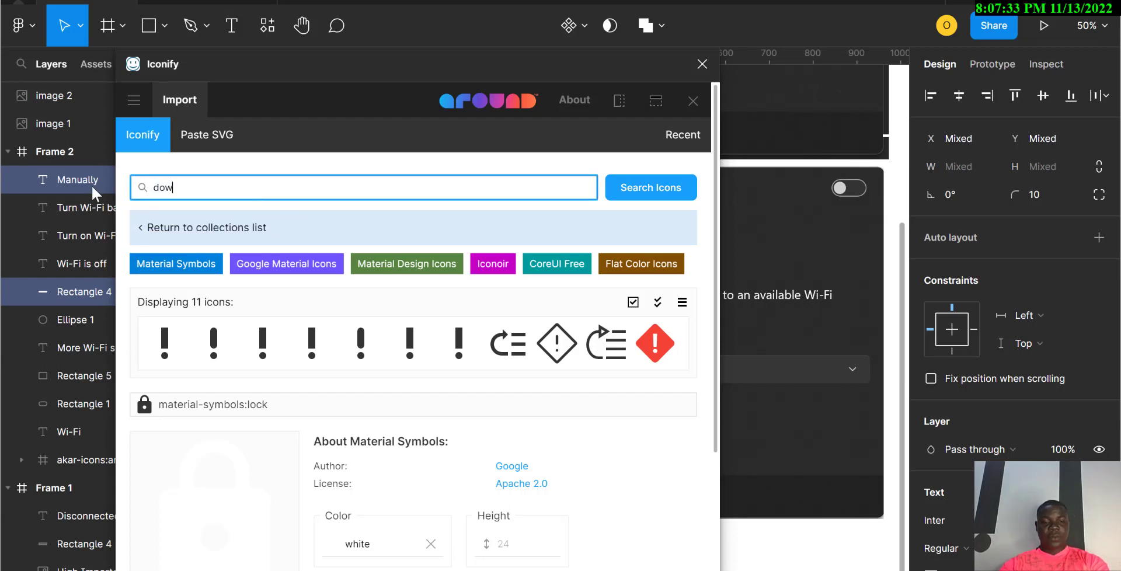
type("n arrow")
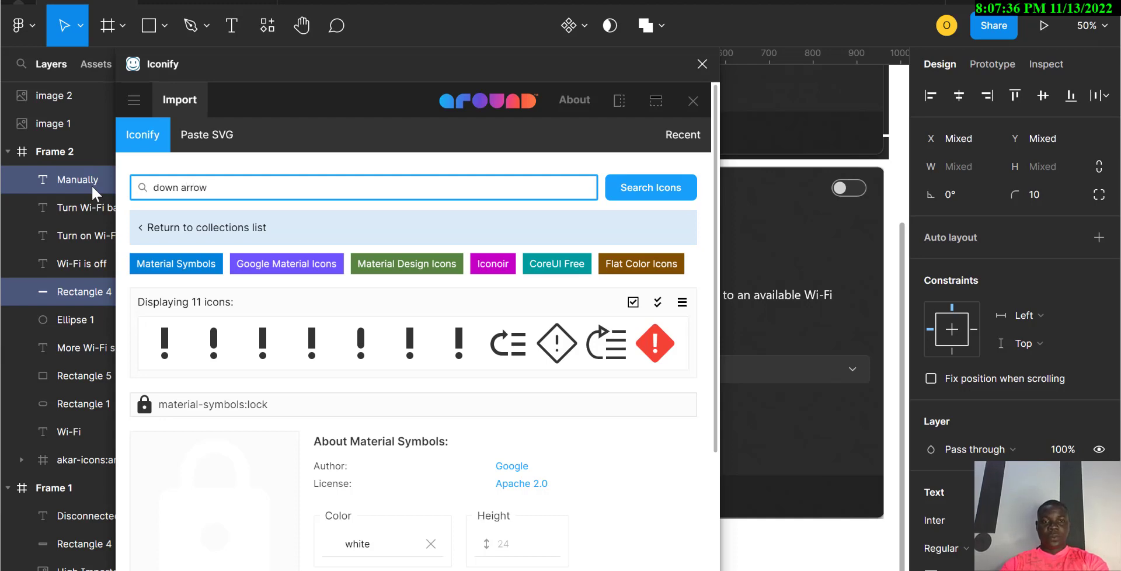
key("Return")
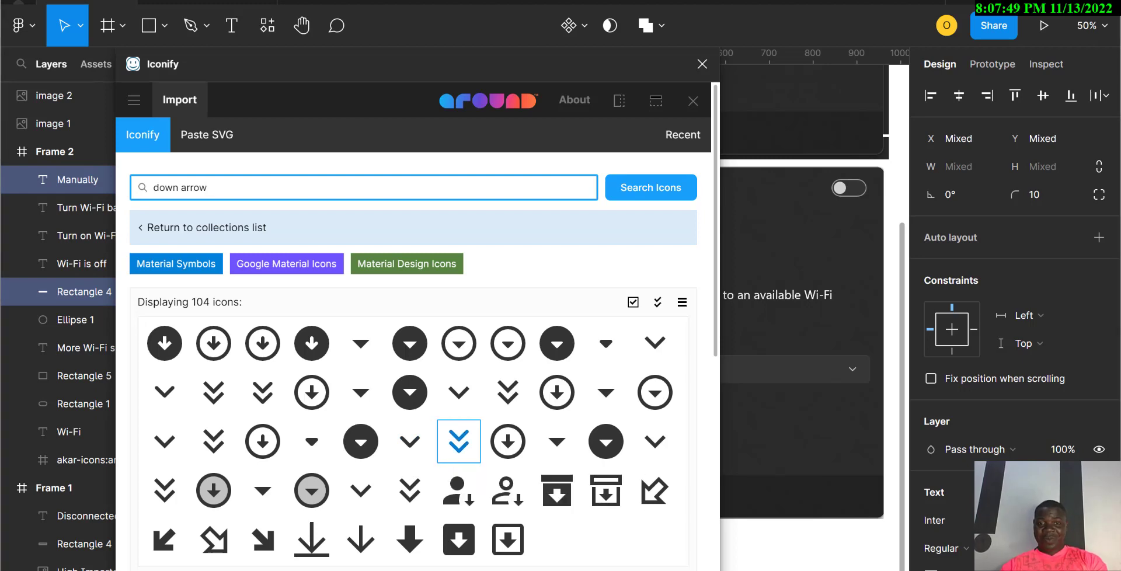
Step: Import the outline keyboard-arrow-down chevron icon and close Iconify
left_click(165, 442)
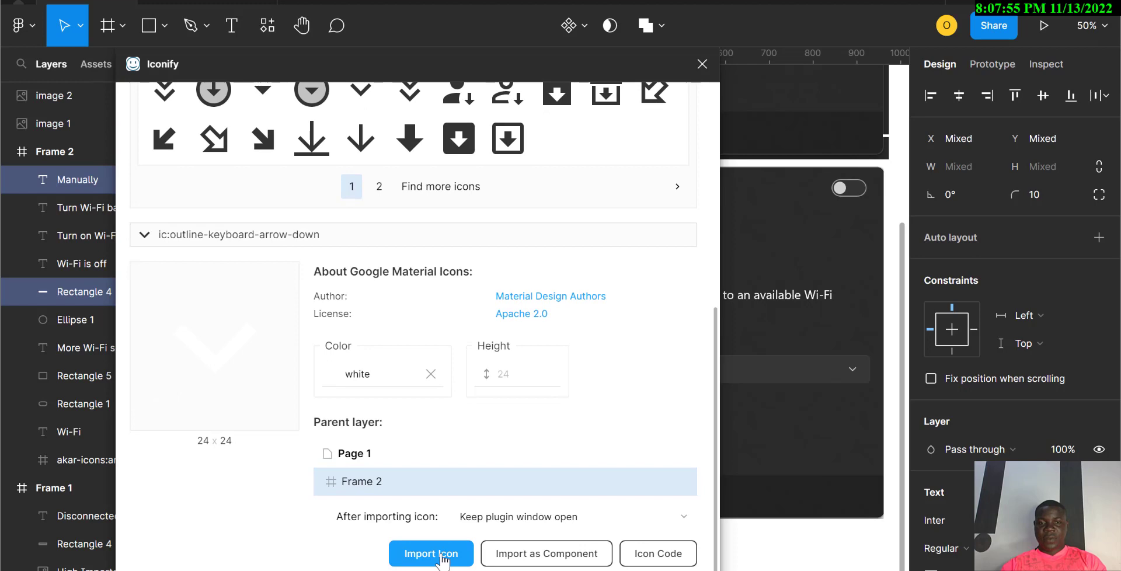
left_click(442, 555)
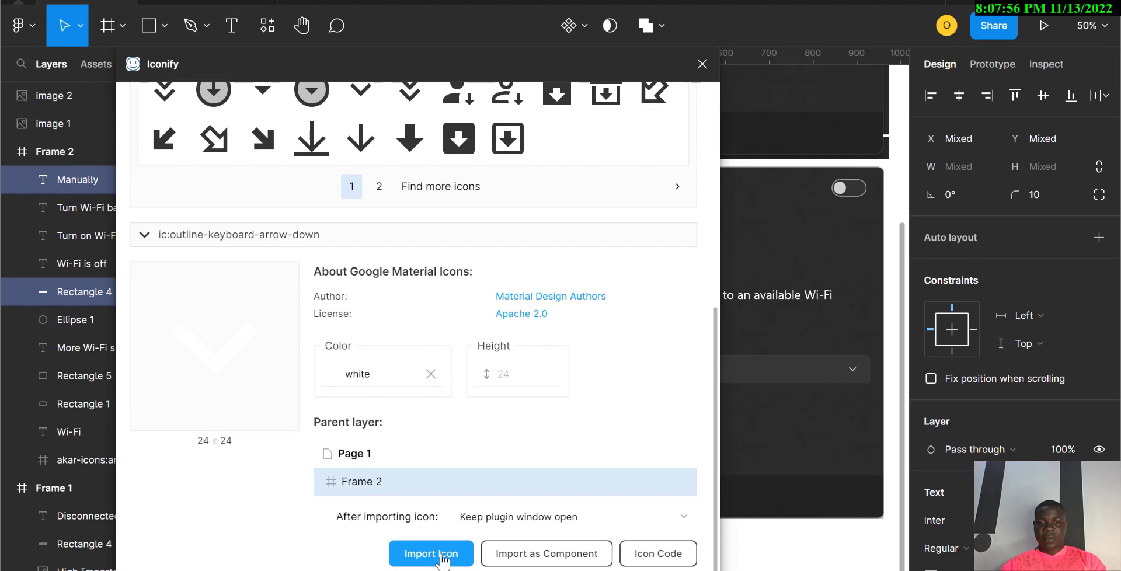
left_click(797, 396)
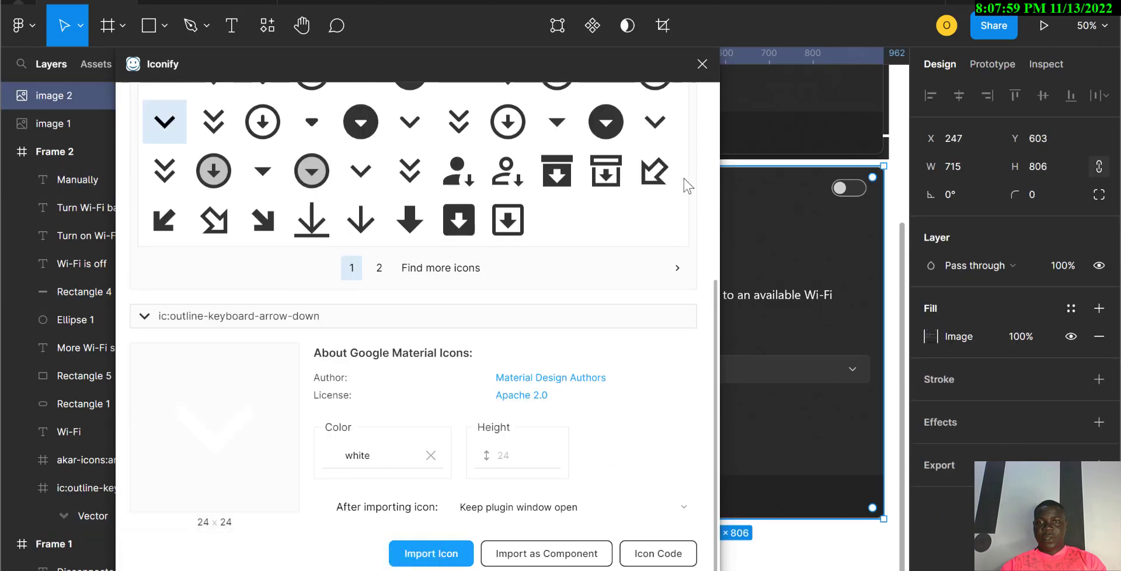
left_click(697, 61)
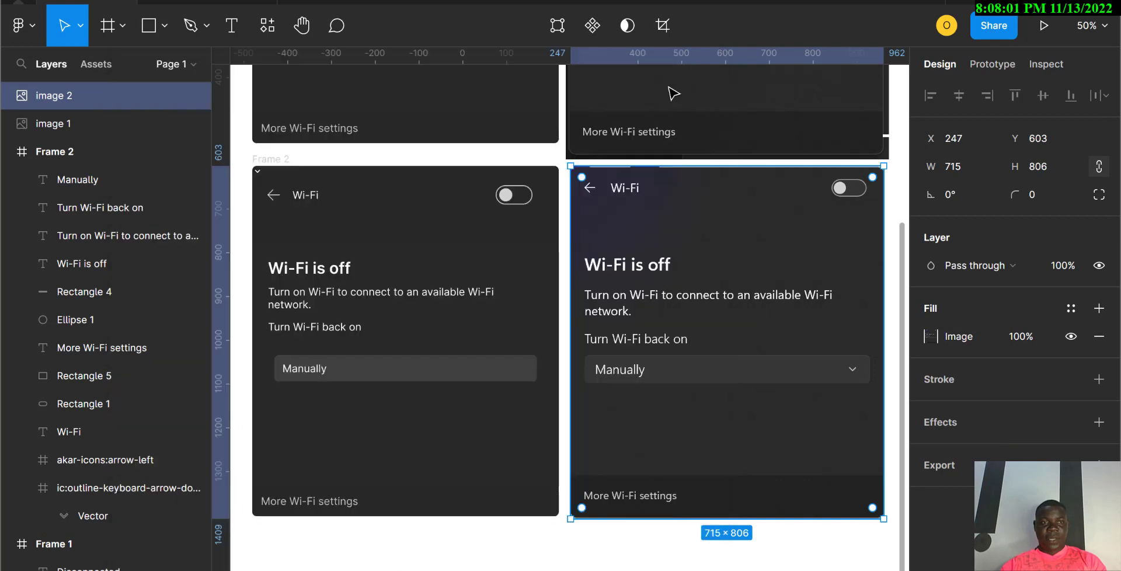
Step: Move the chevron to the Manually bar's right end and into Frame 2's layers
left_click(92, 516)
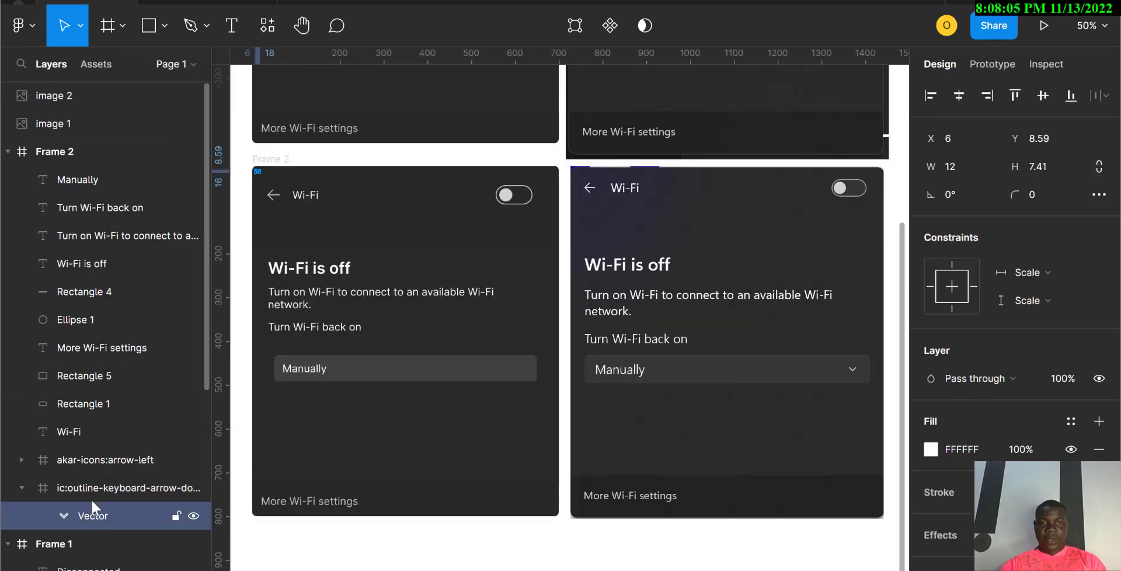
left_click(90, 490)
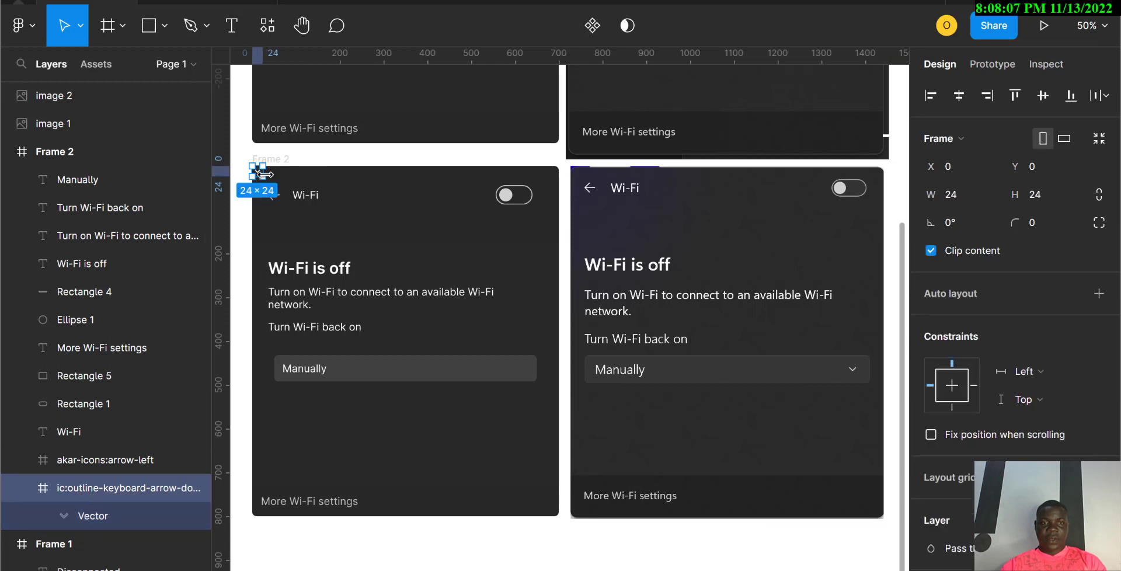
left_click_drag(259, 175, 523, 375)
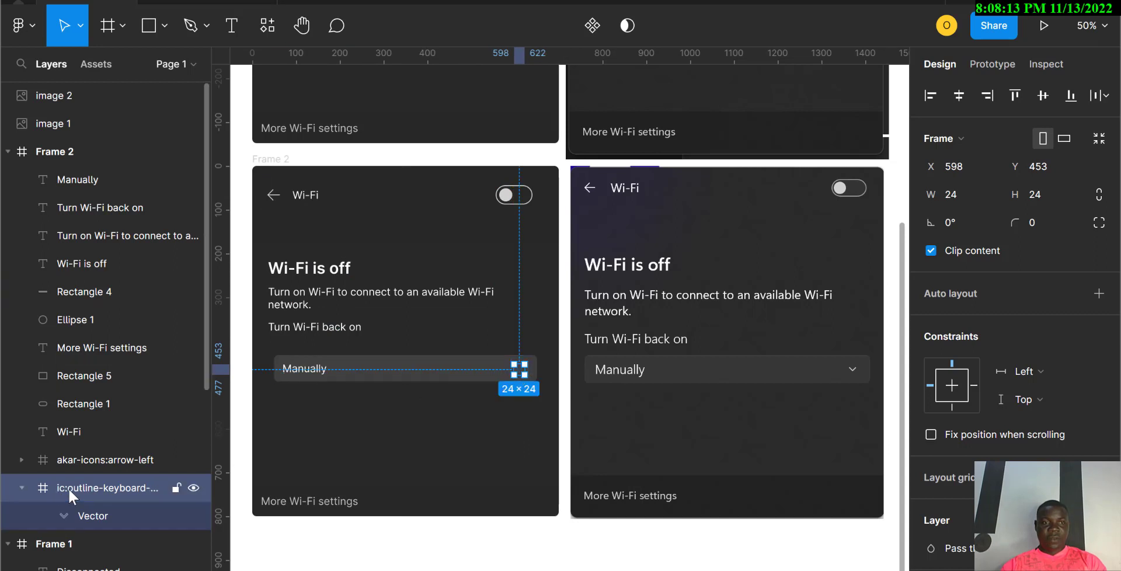
left_click_drag(69, 488, 97, 170)
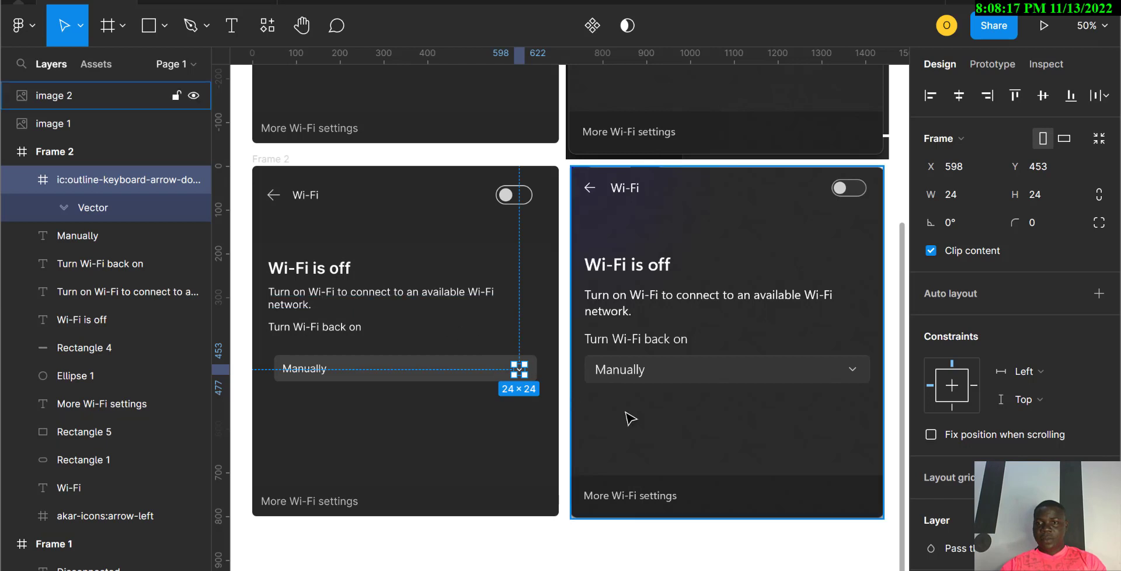
left_click(90, 209)
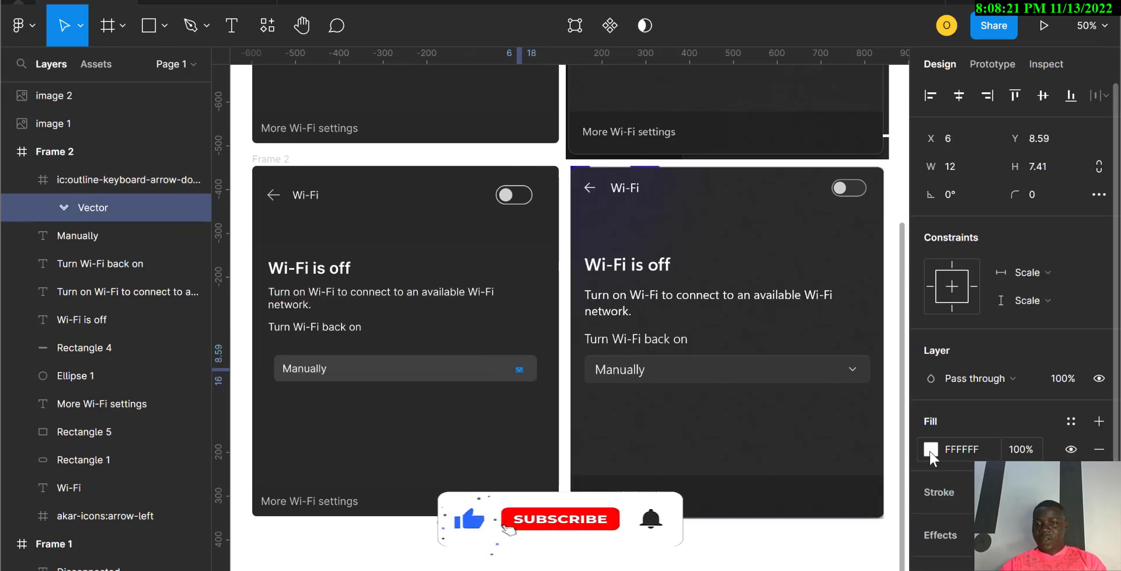
Step: Fill the chevron light grey C2C2C2 and resize it to 20 × 20
left_click(930, 450)
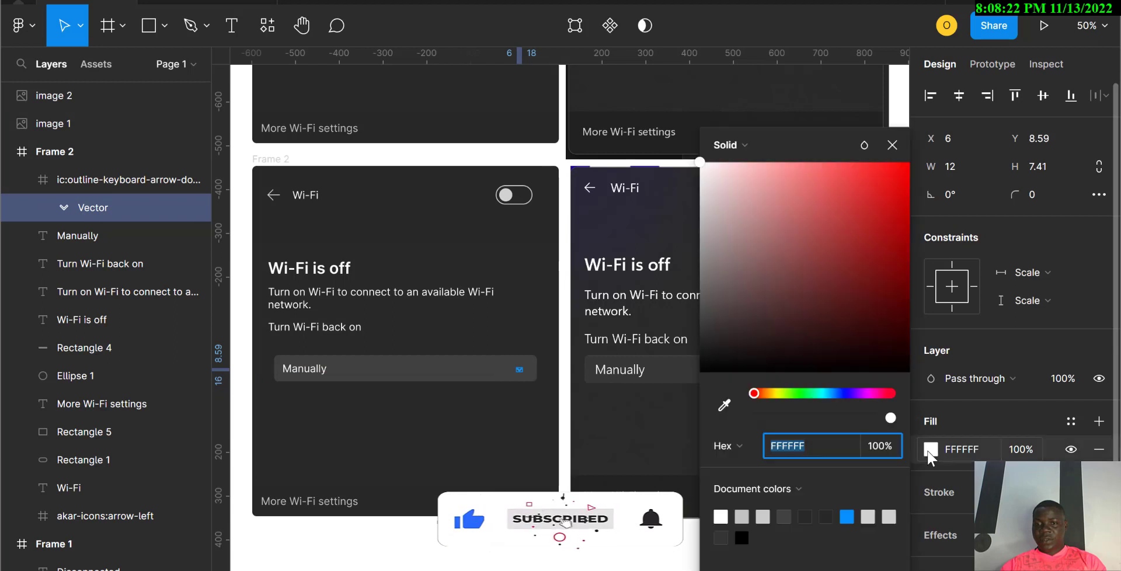
left_click(742, 517)
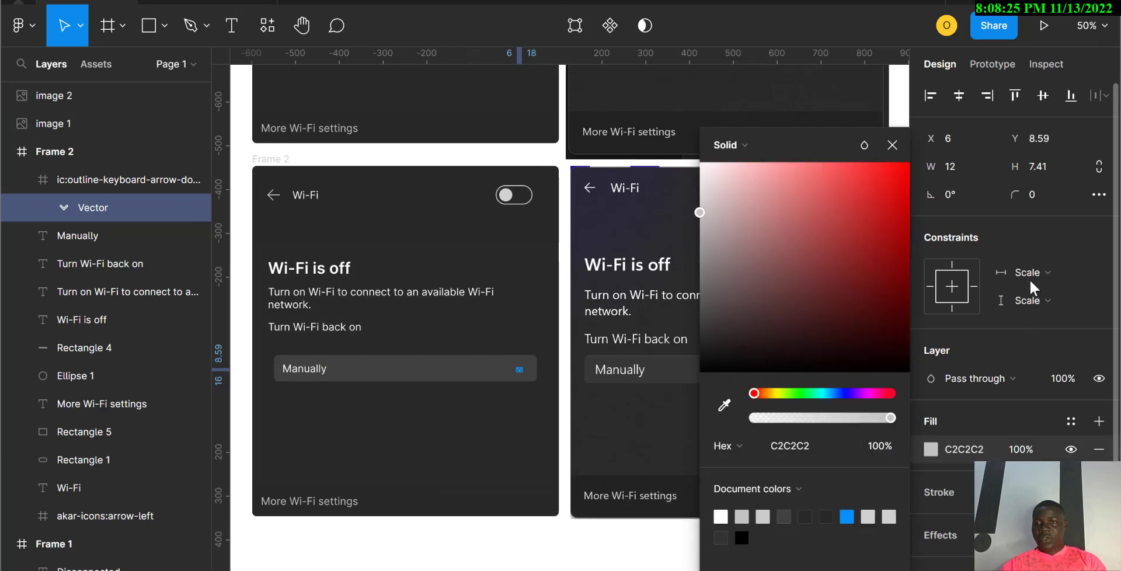
left_click(945, 166)
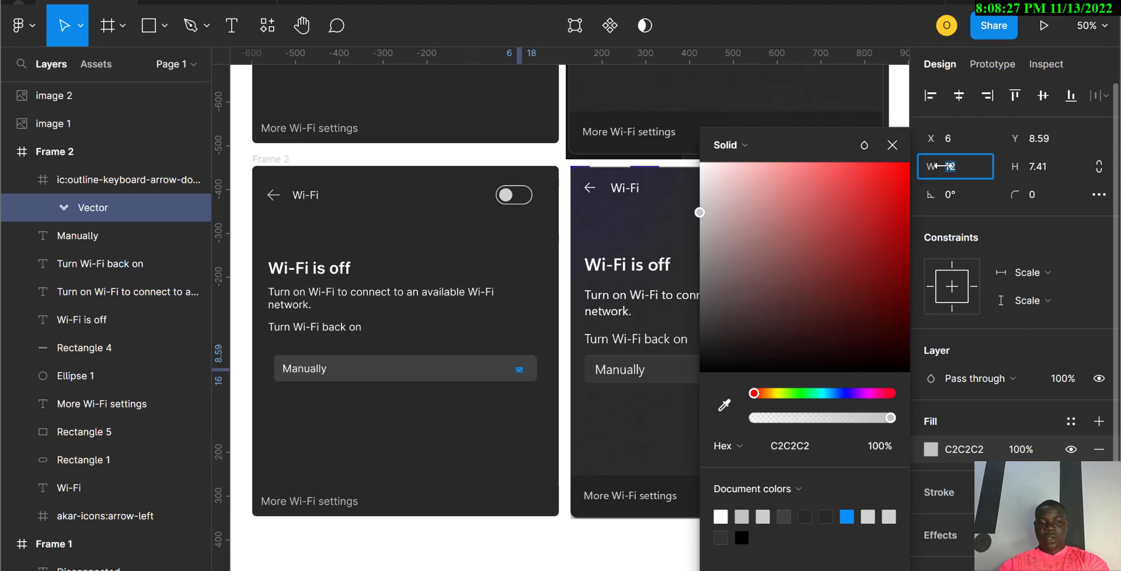
type("20")
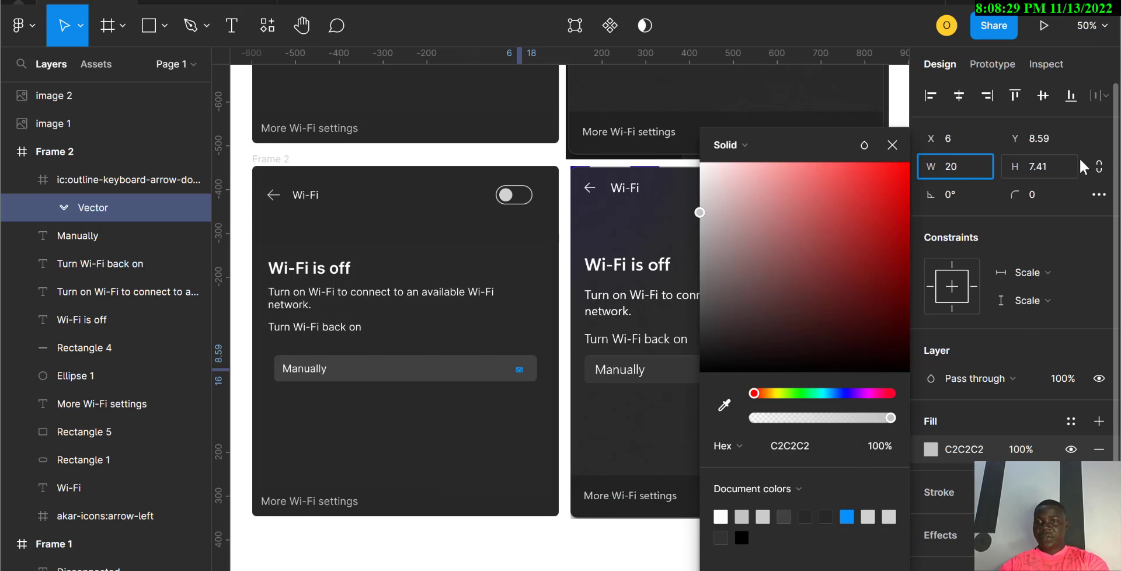
left_click(1017, 169)
type("20")
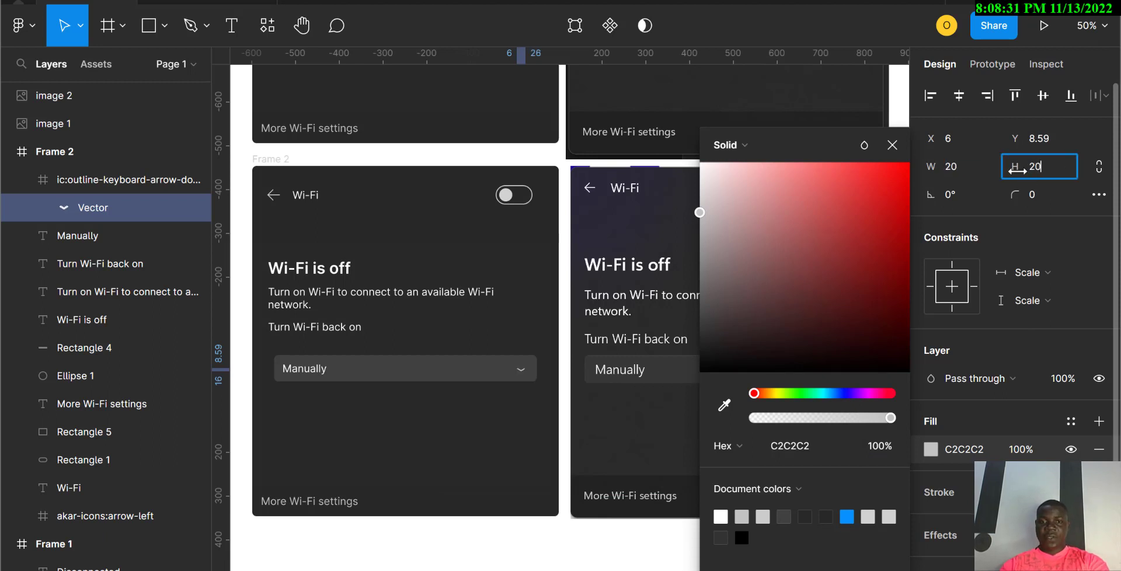
key("Return")
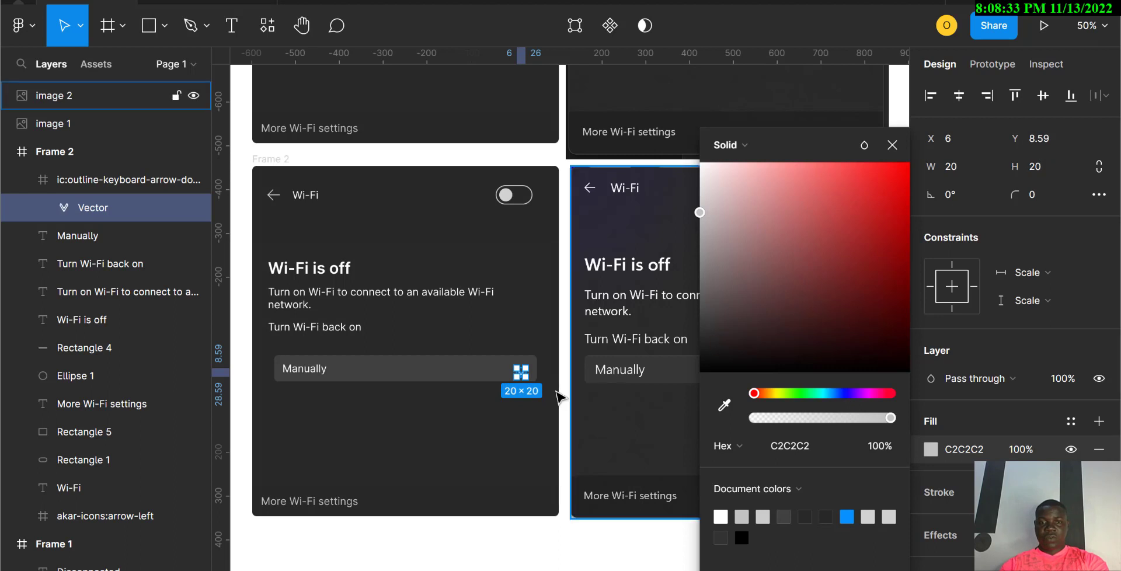
Step: Undo back to a flattened 20 × 7.41 chevron and reselect the icon's vector
left_click(506, 431)
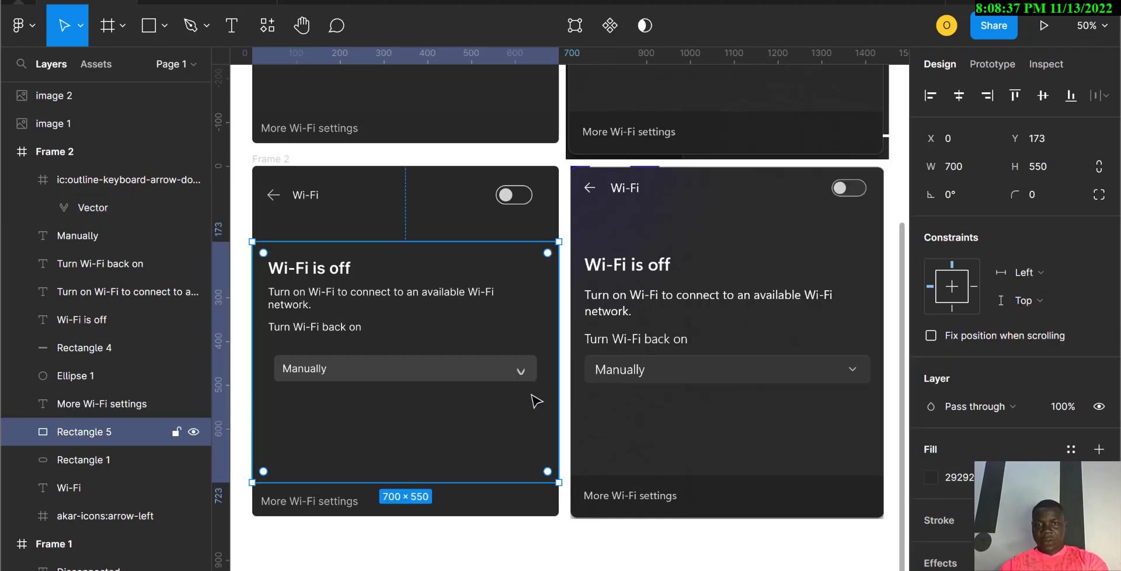
key("ctrl+z")
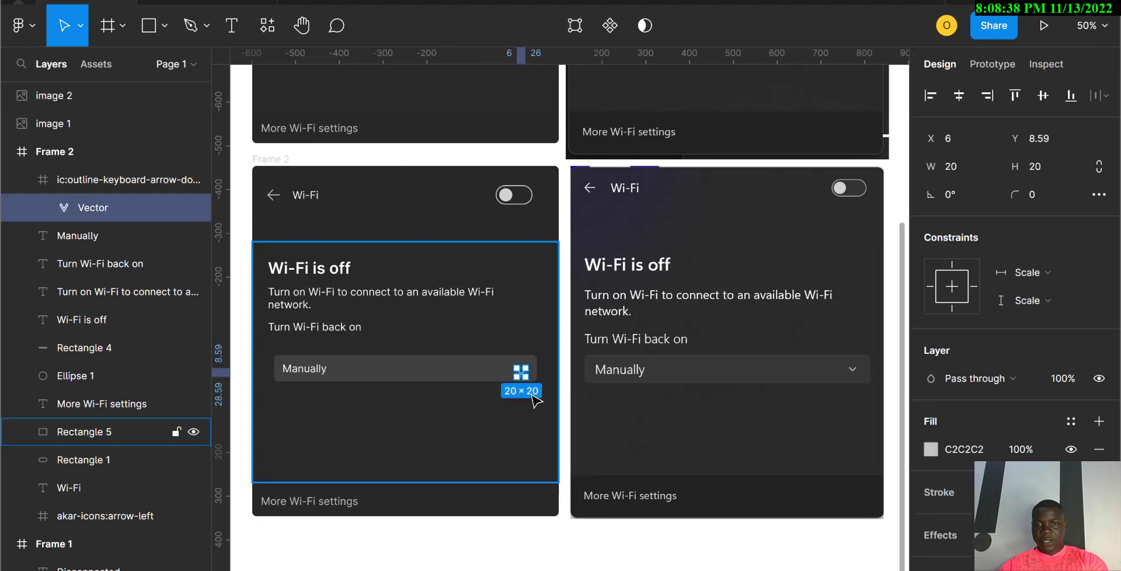
left_click(523, 428)
key("ctrl+z")
key("ctrl+z")
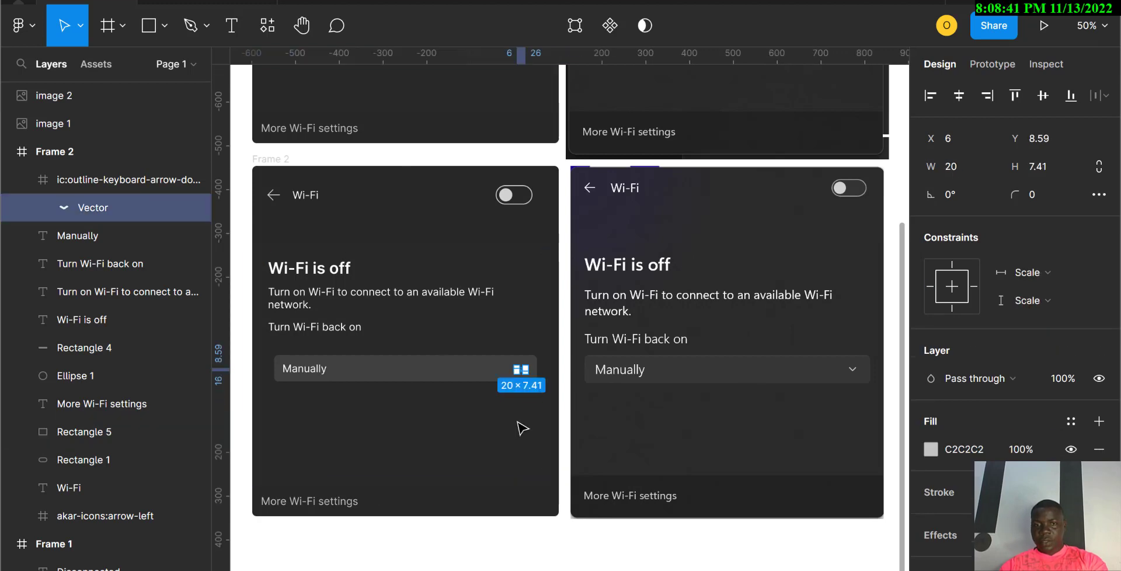
left_click(523, 428)
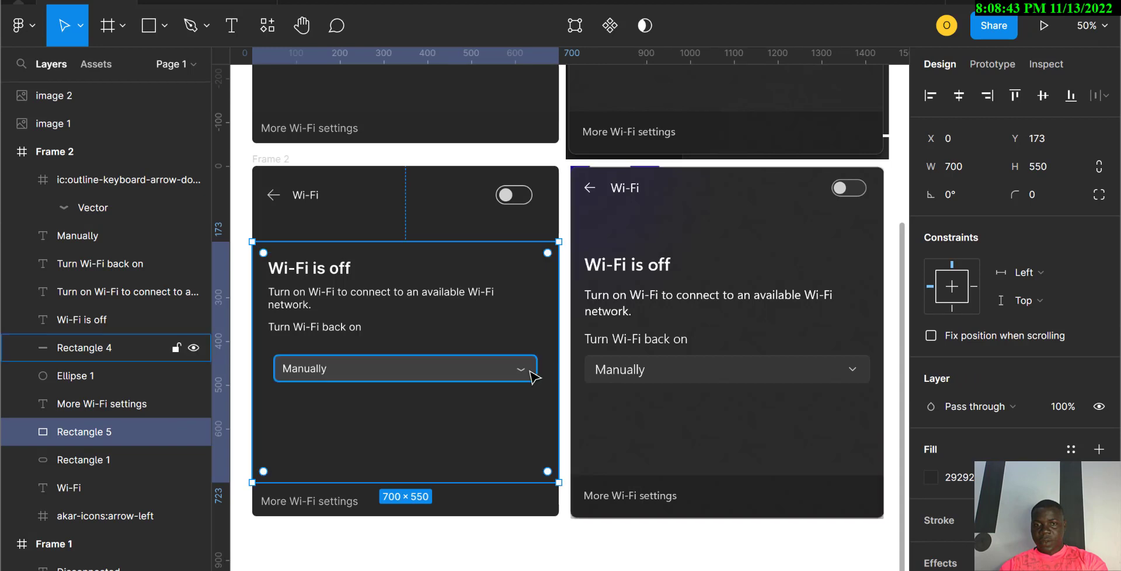
left_click(521, 372)
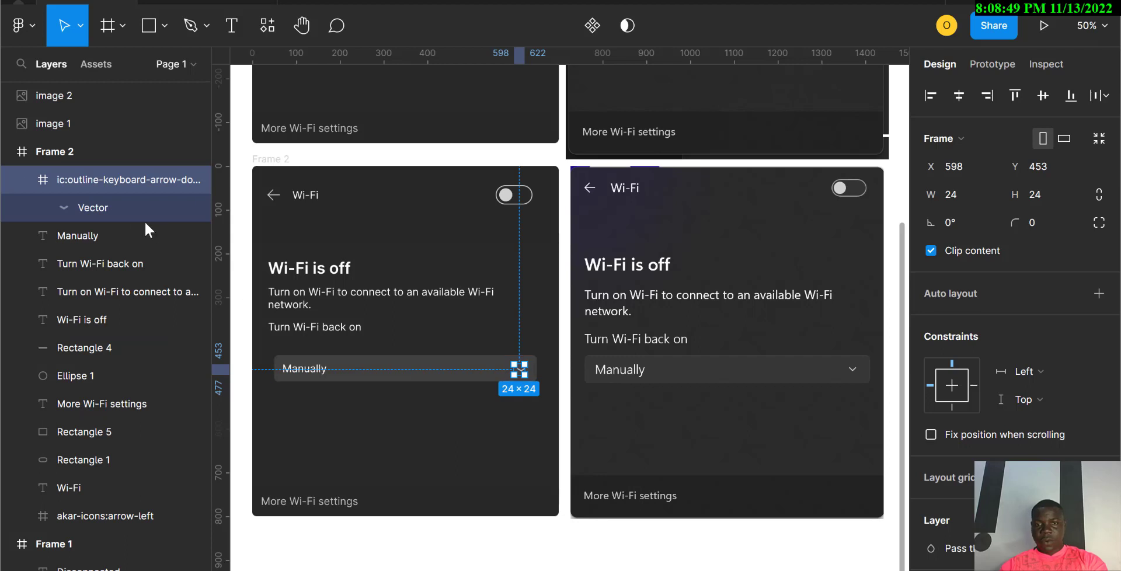
left_click(110, 207)
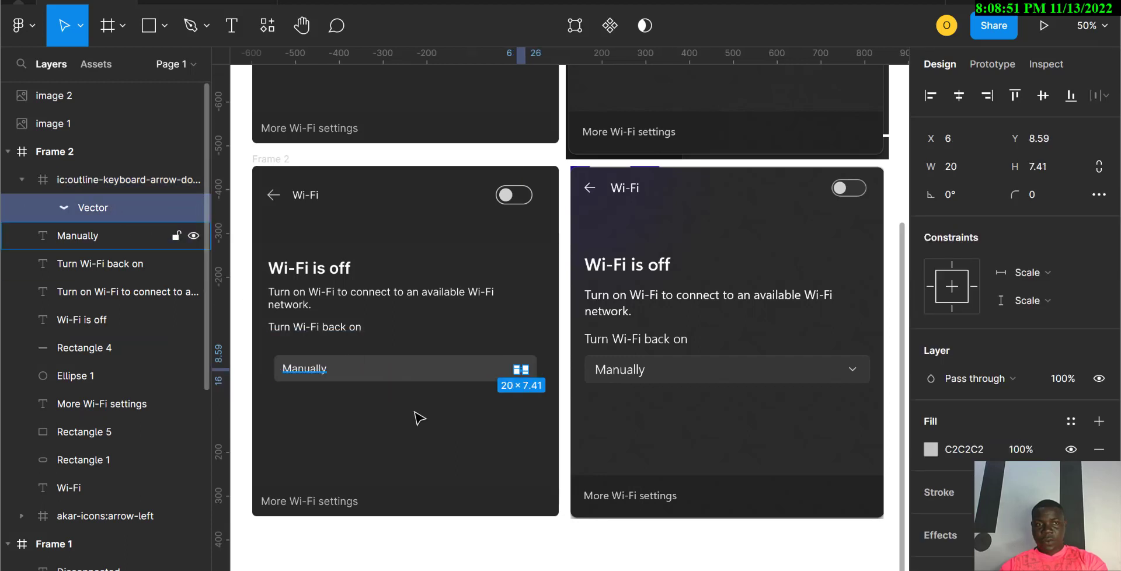
left_click(496, 438)
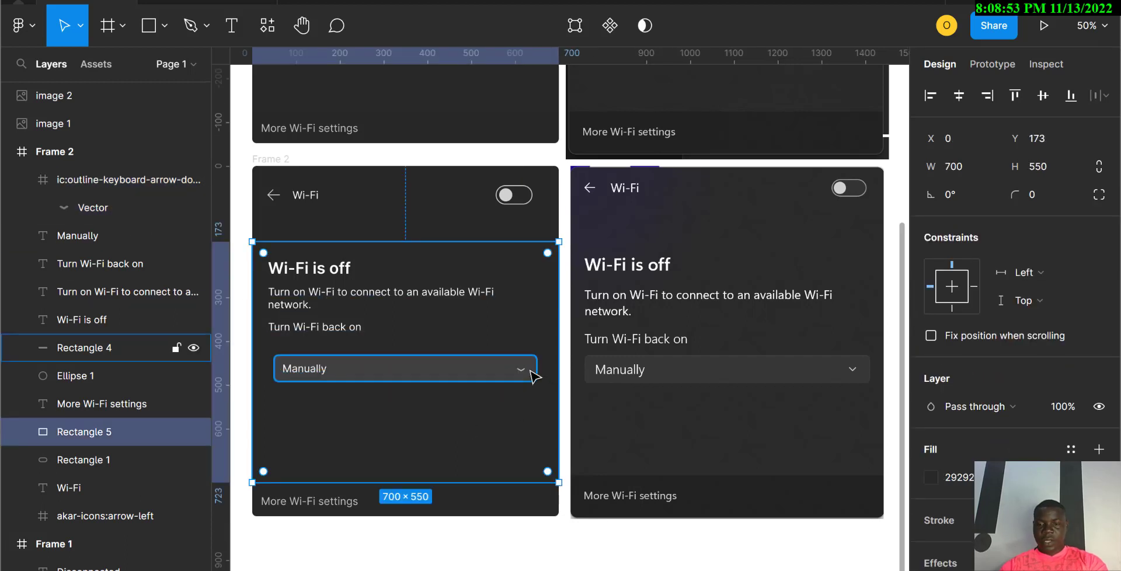
Step: Zoom in on the dropdown arrow and revert the chevron width to 12
key("ctrl+plus")
key("ctrl+plus")
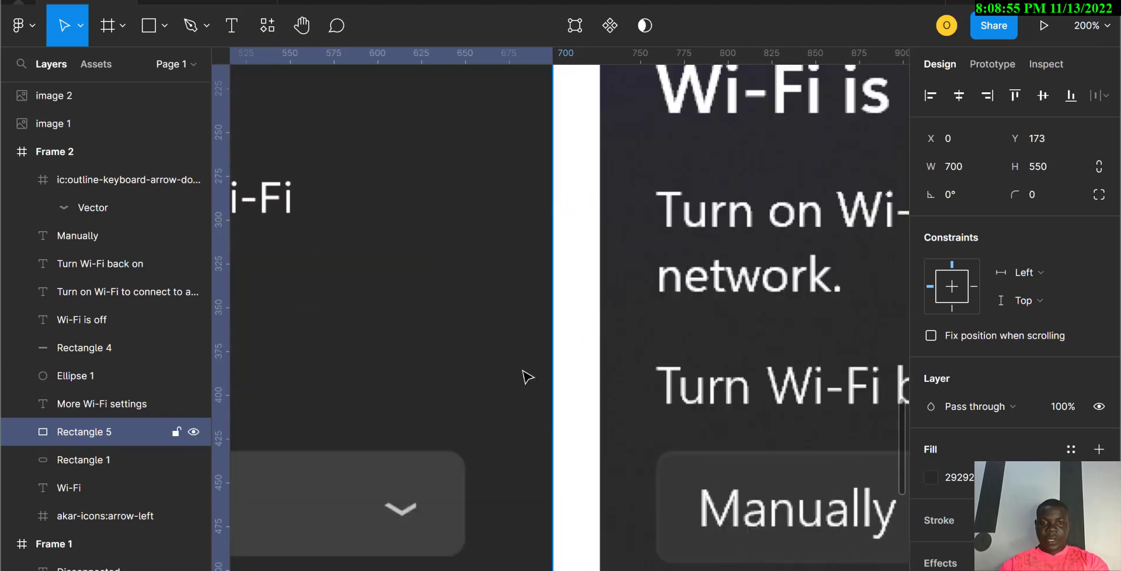
left_click(410, 512)
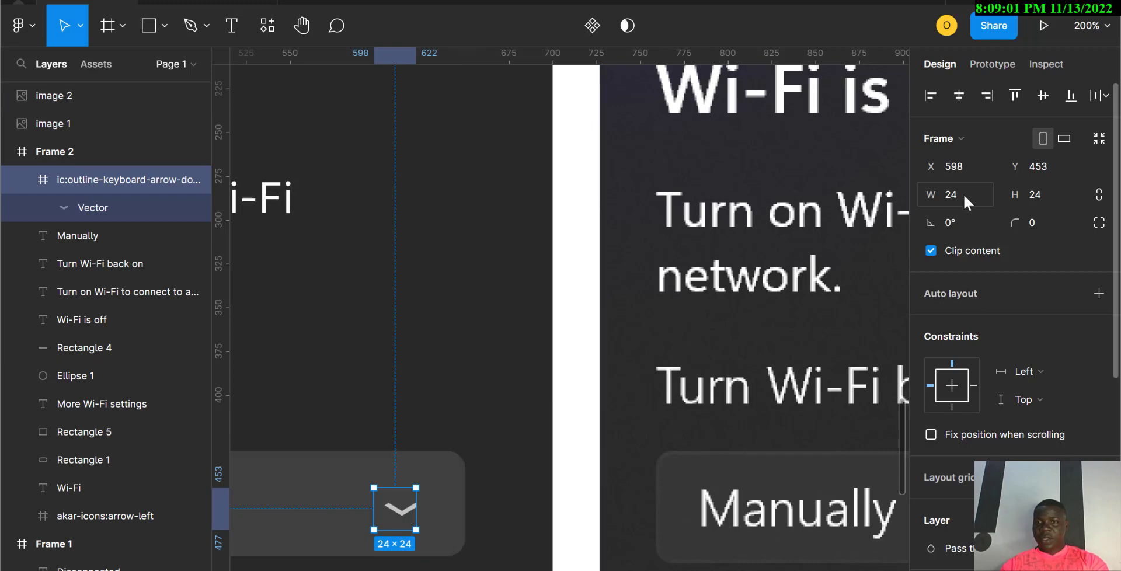
left_click(938, 196)
left_click(937, 197)
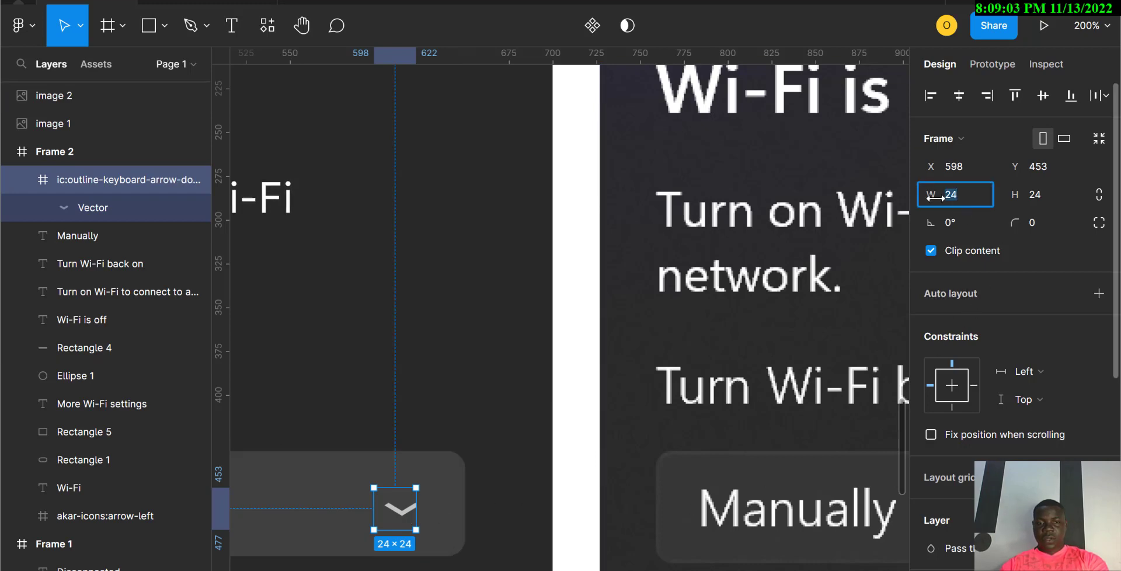
key("ctrl+z")
key("ctrl+z")
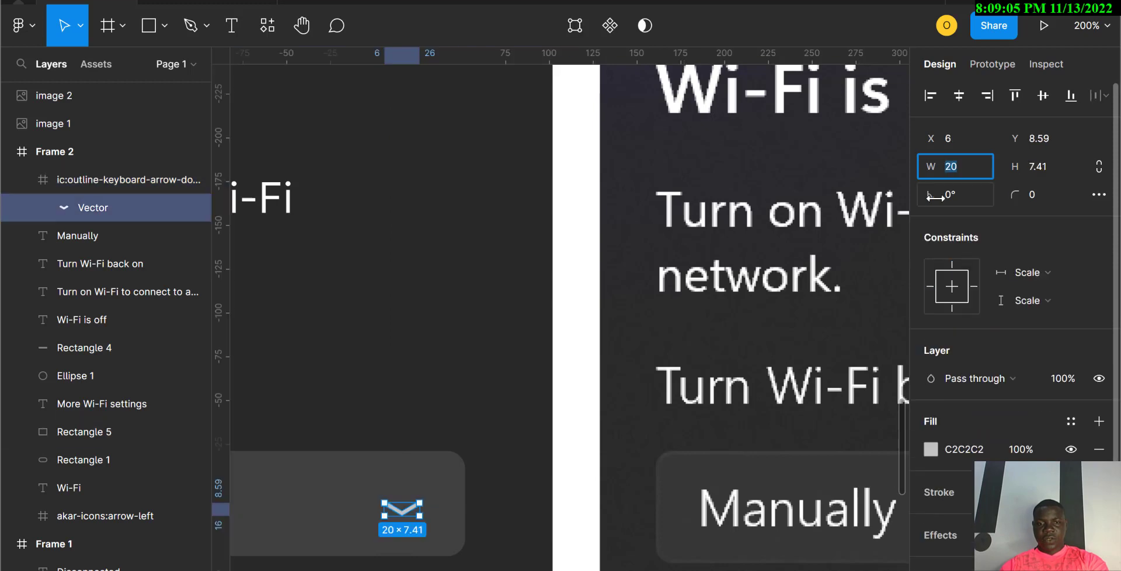
key("ctrl+z")
key("ctrl+z")
key("ctrl+z")
key("ctrl+z")
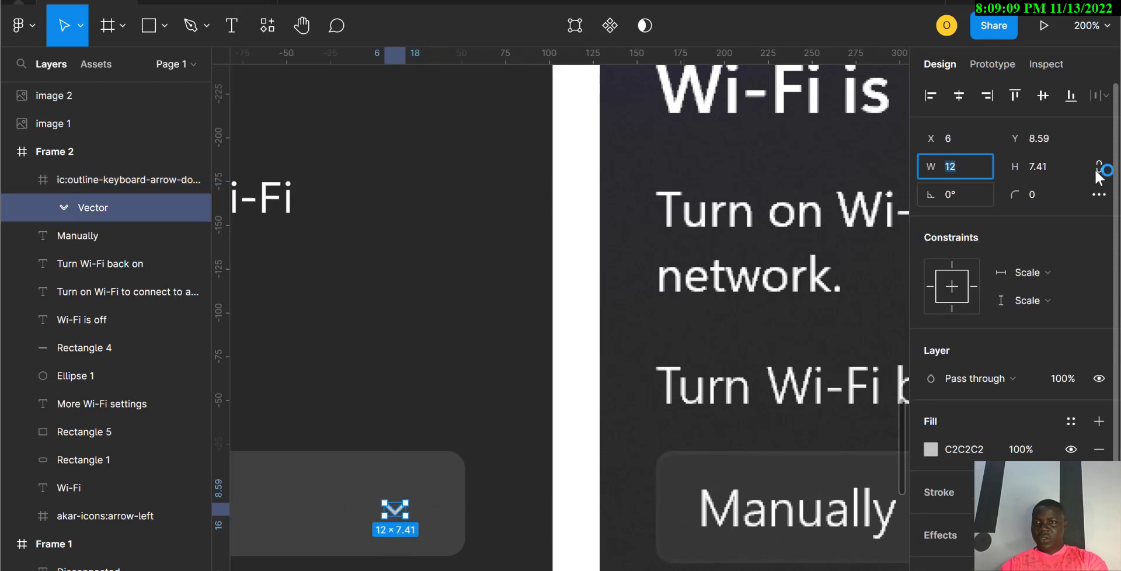
Step: Set the chevron width to 20 and height to 14.6
left_click(949, 168)
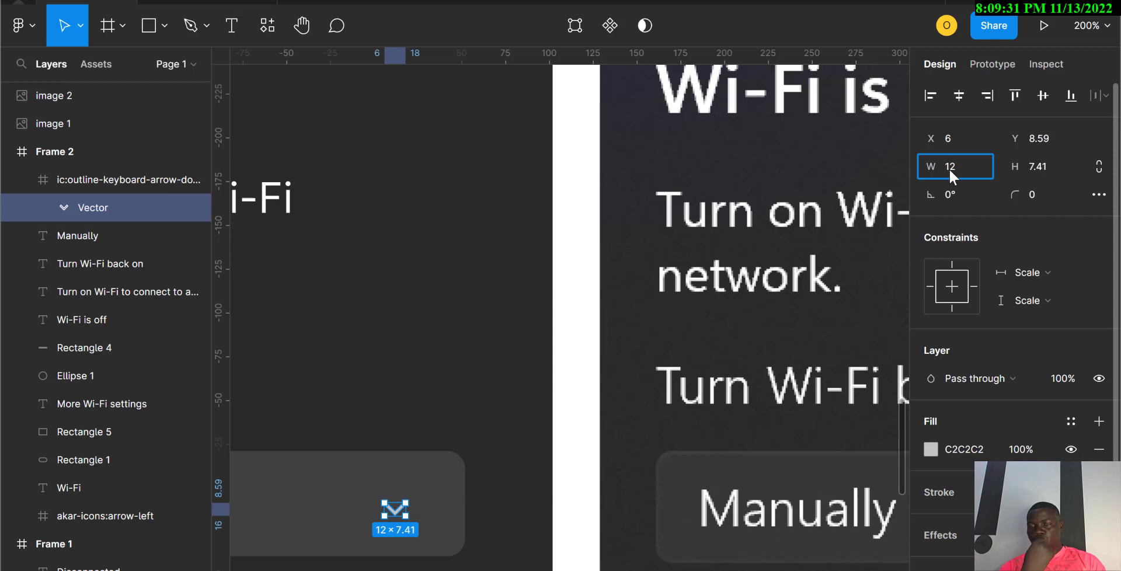
left_click(961, 168)
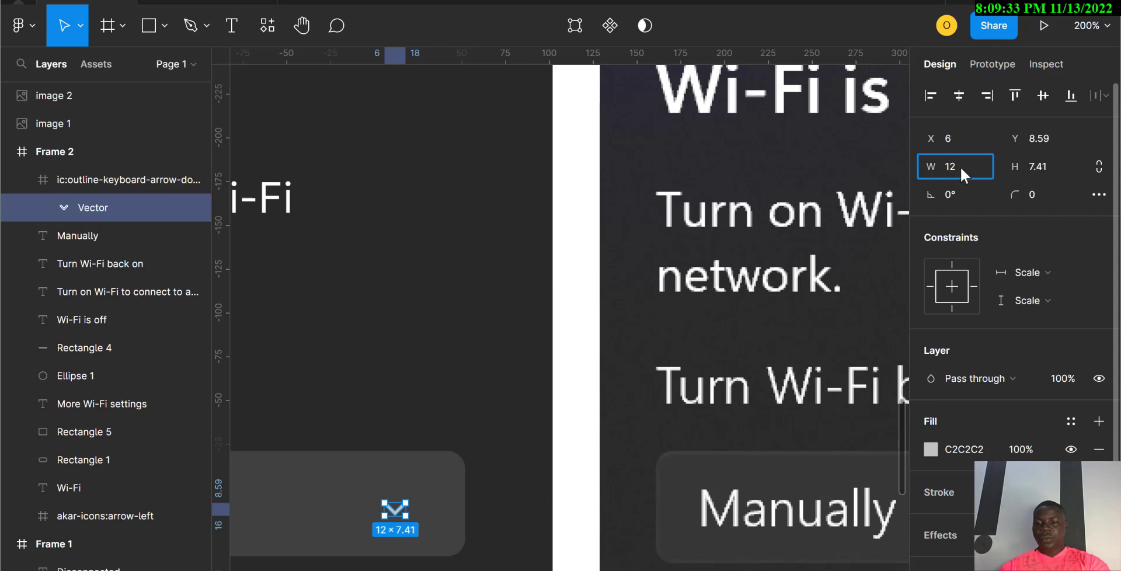
key("BackSpace")
key("BackSpace")
type("20")
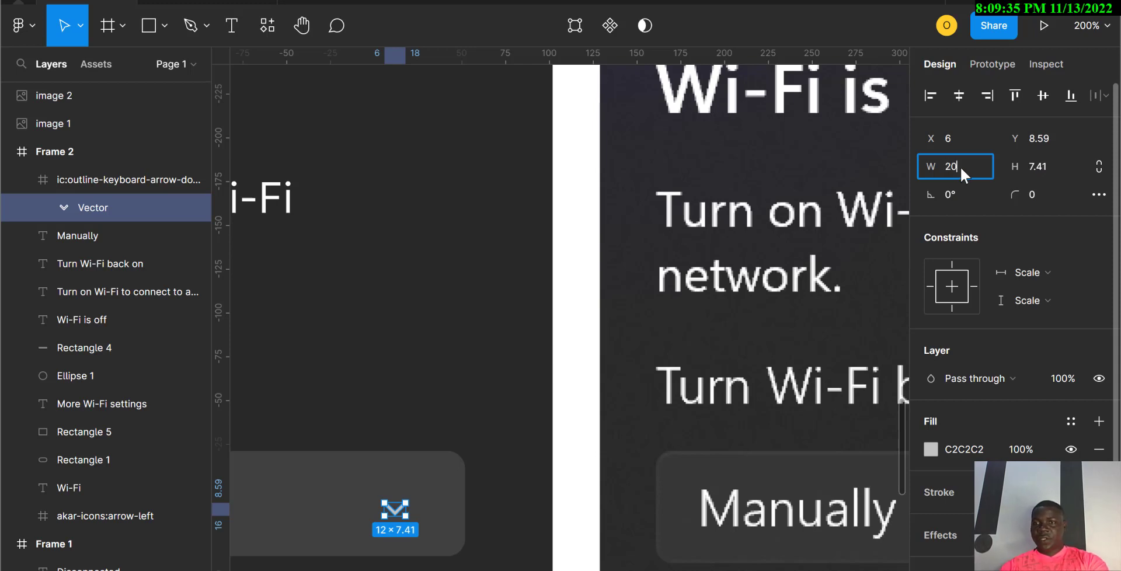
left_click(1036, 169)
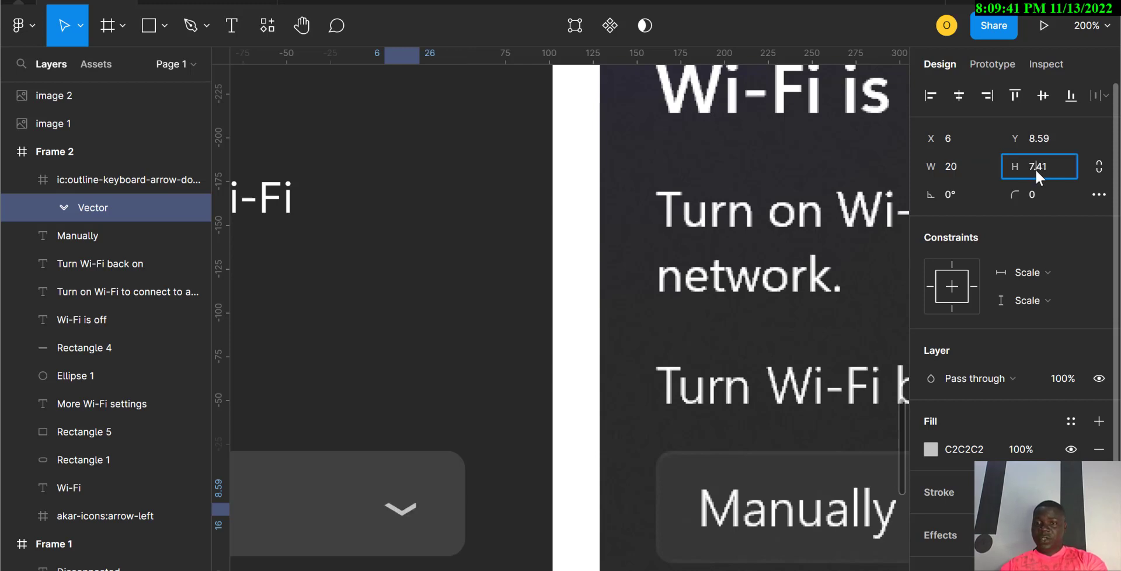
type("1")
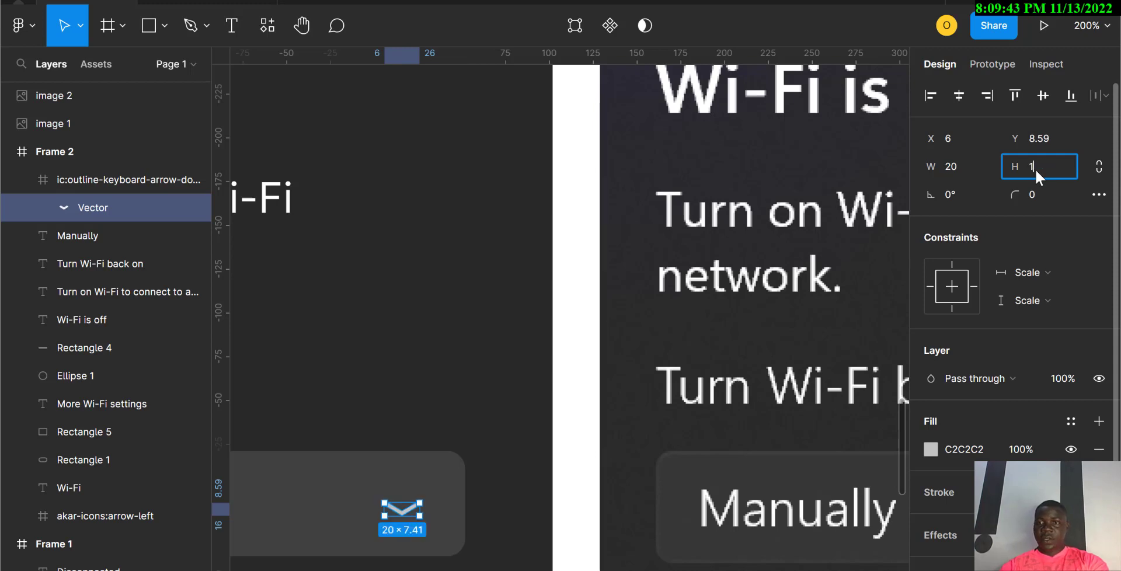
type("4.6")
key("Return")
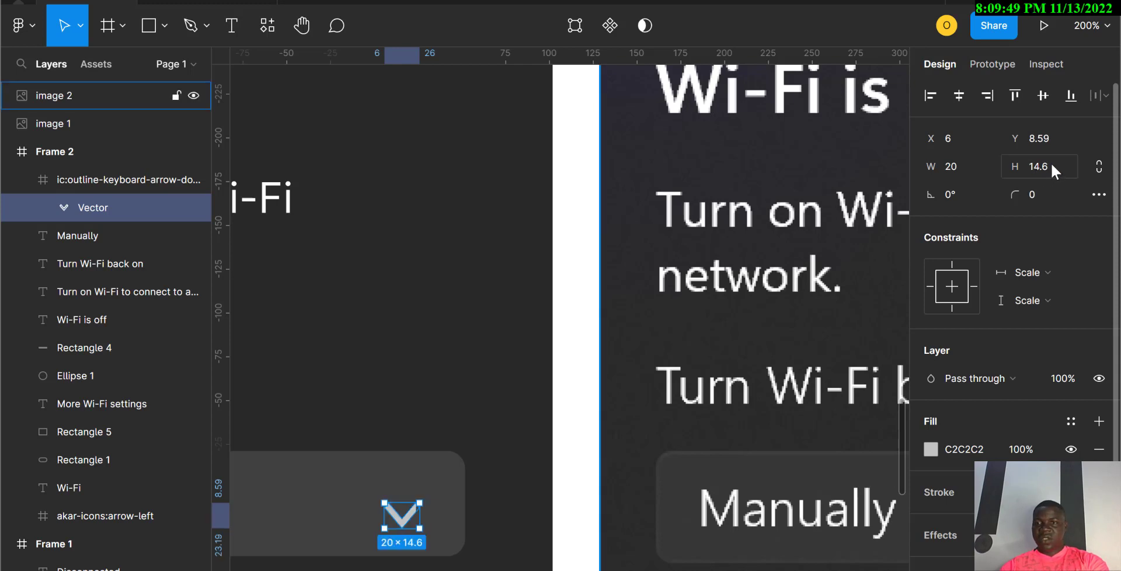
Step: Lower the chevron height to 12, then to 10, and zoom back out
left_click(1020, 168)
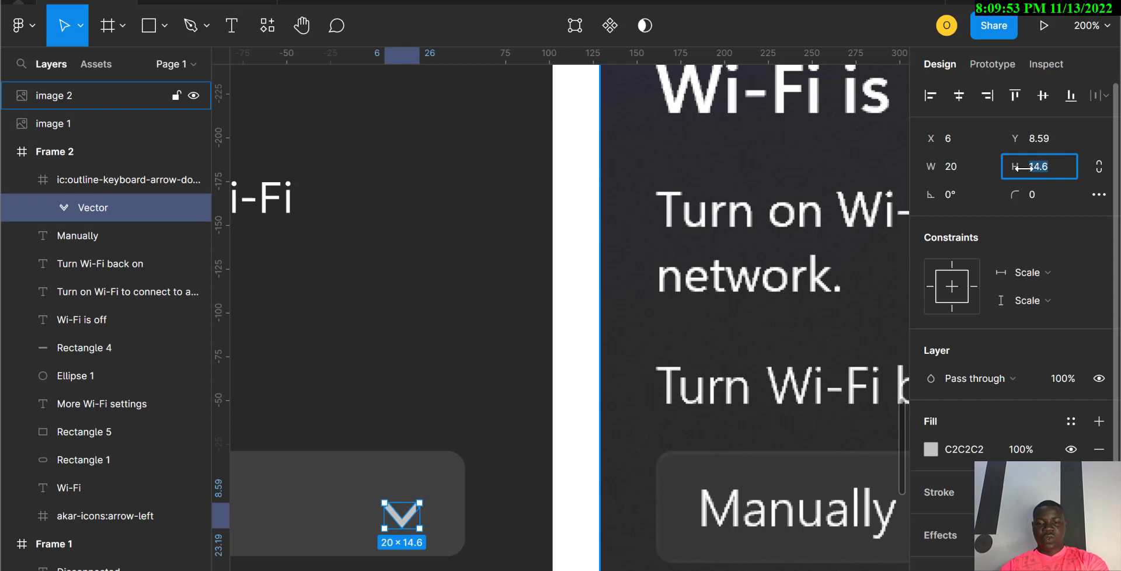
type("12")
key("Return")
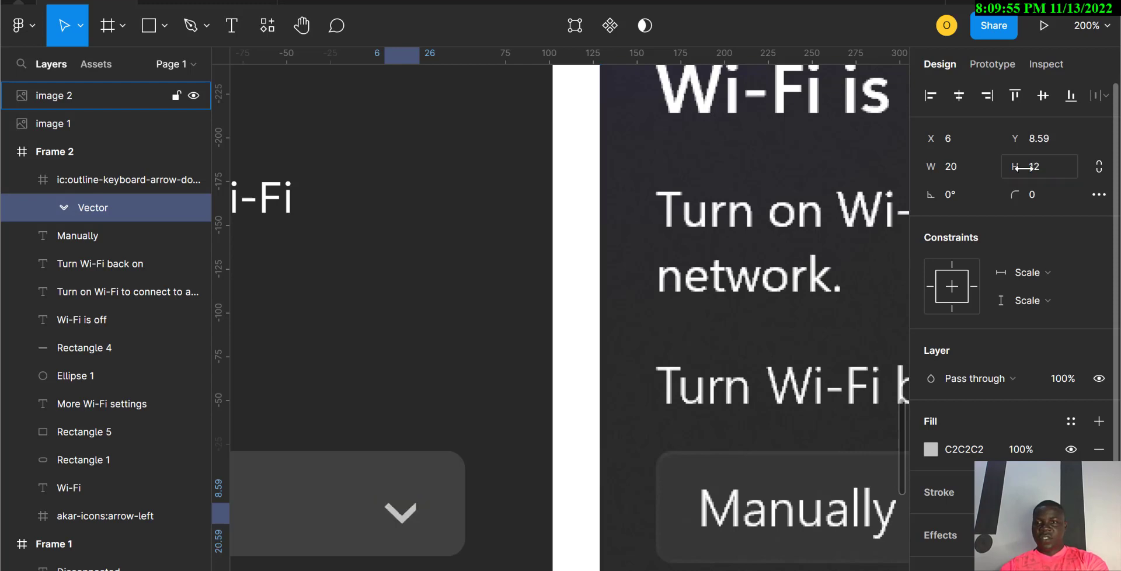
left_click(1031, 171)
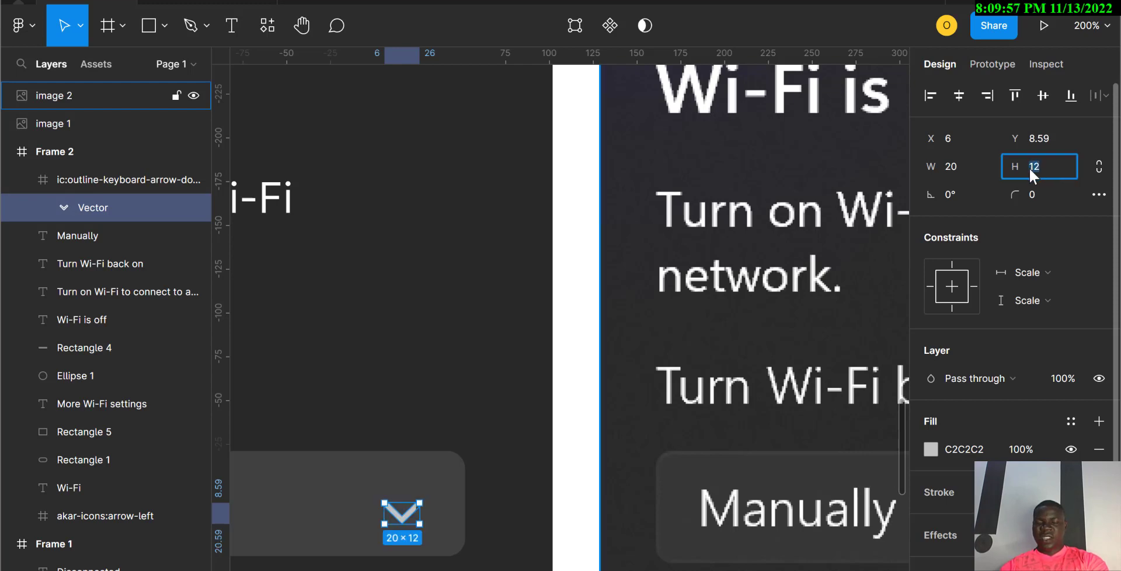
type("10")
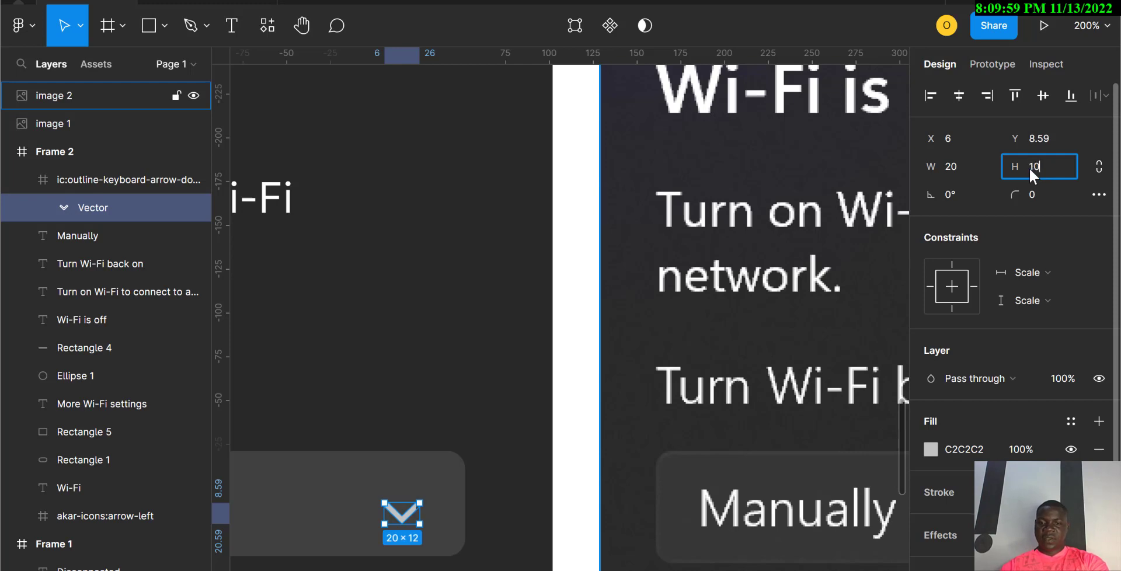
key("Return")
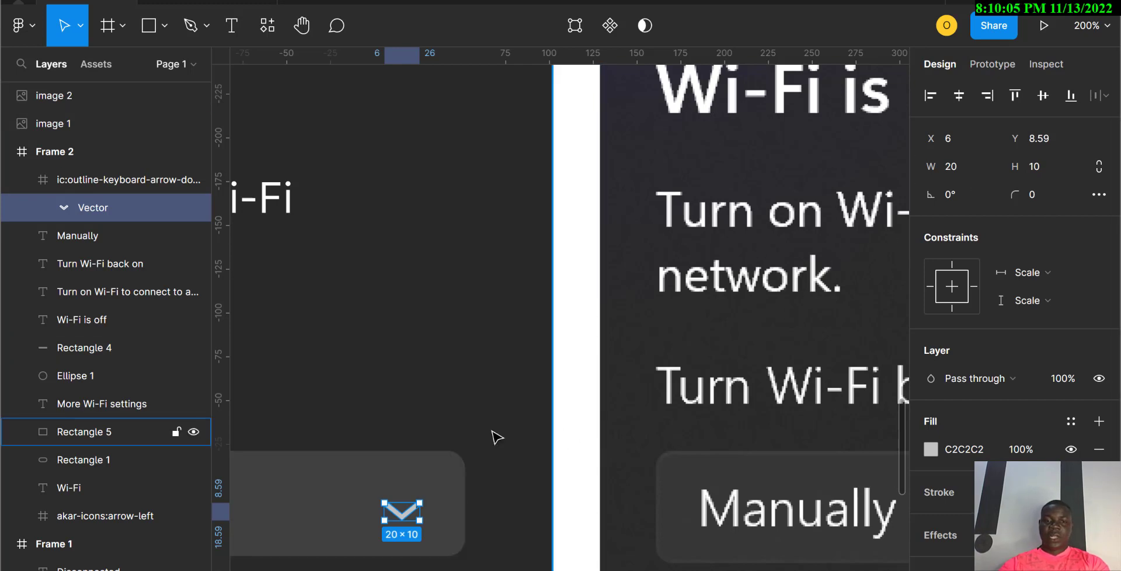
key("minus")
key("minus")
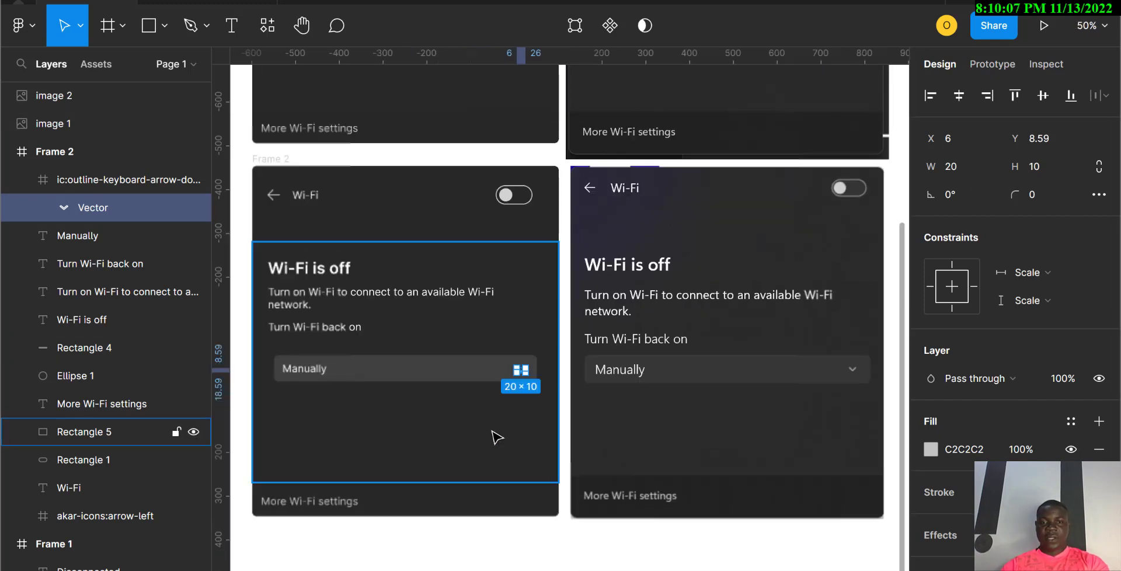
Step: Select the card's Rectangle 5 to review the panel, then minimize Figma to the desktop
left_click(497, 437)
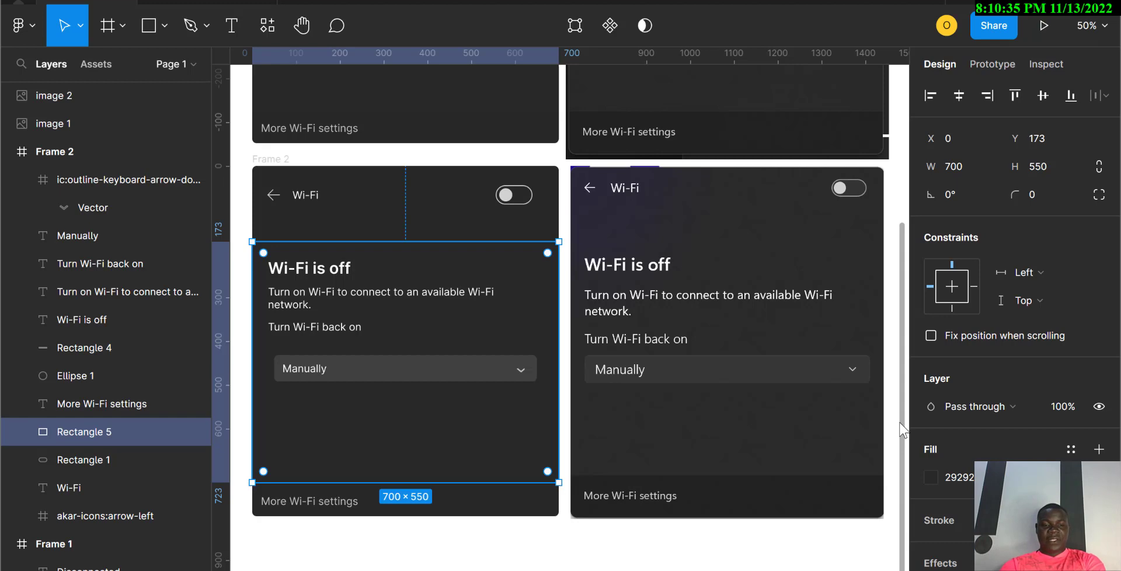
key("super+d")
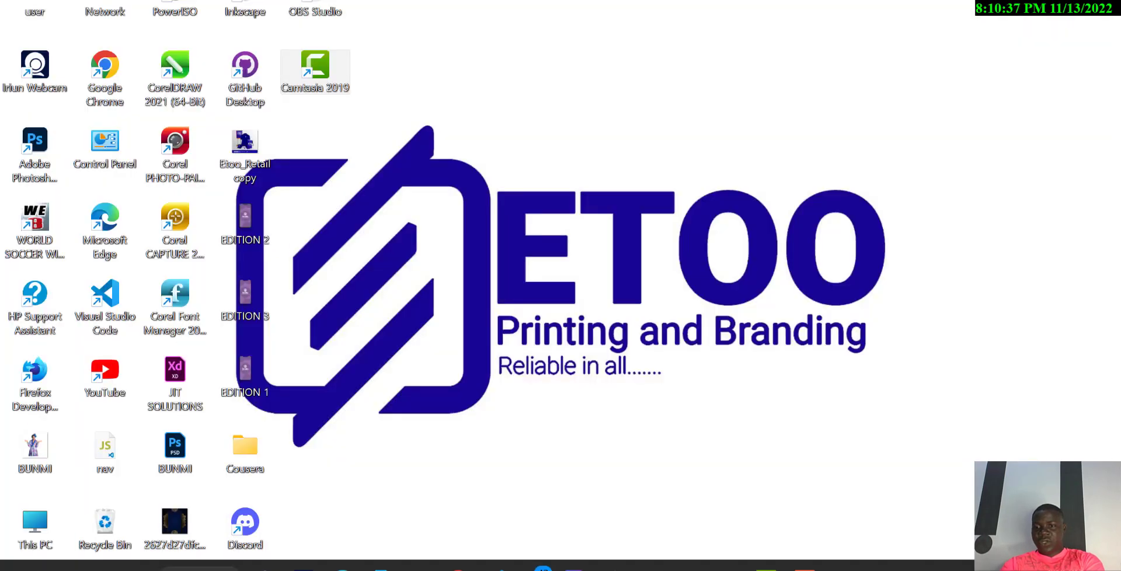
Step: Open Windows Quick Settings from the tray and raise screen brightness to 100
left_click(993, 569)
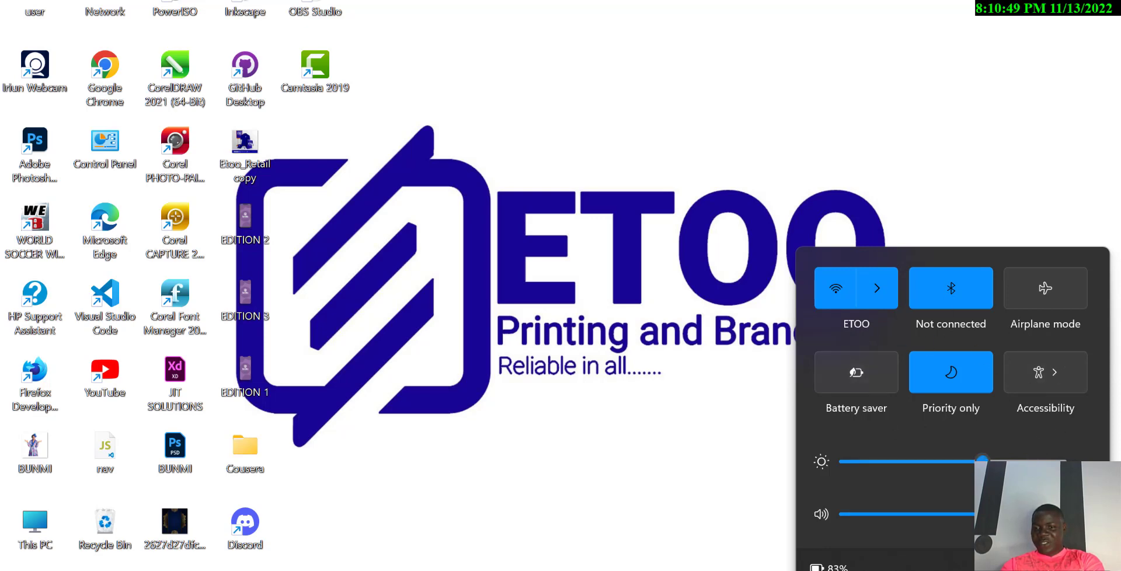
left_click_drag(983, 461, 1058, 473)
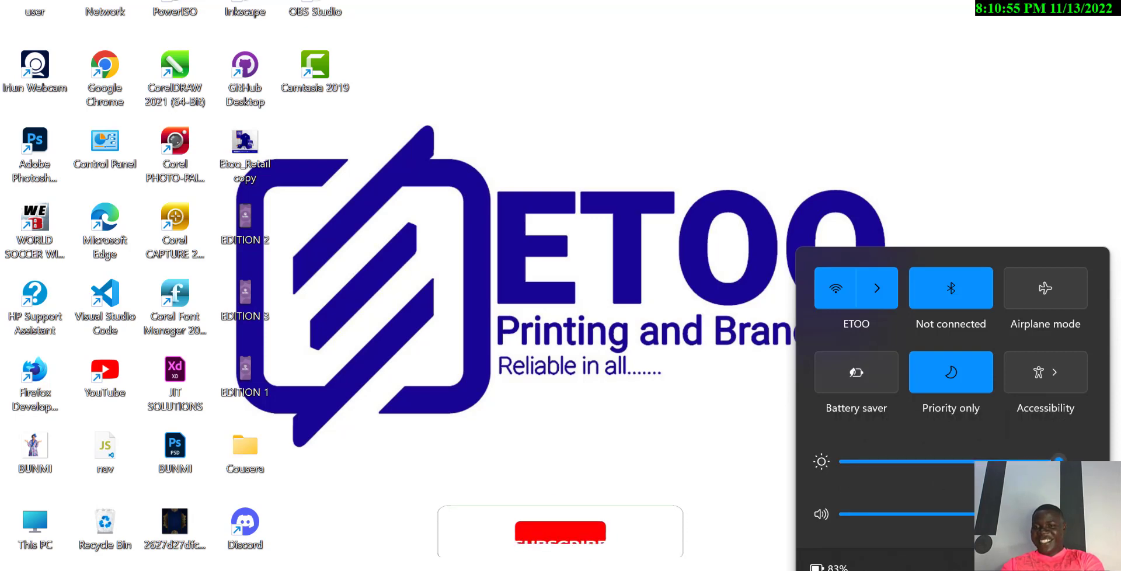
mouse_move(1059, 465)
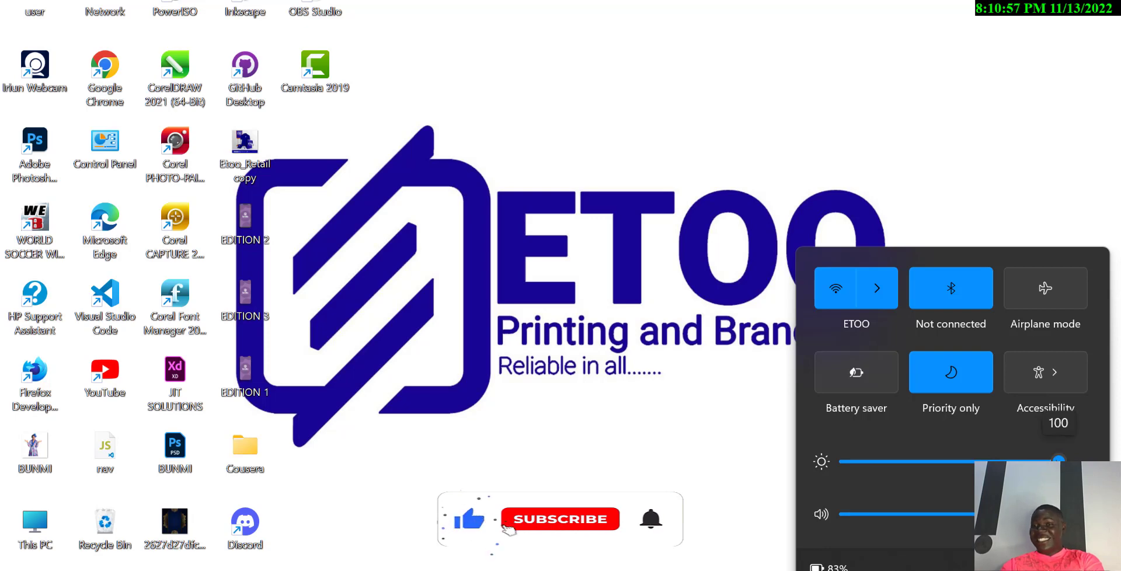